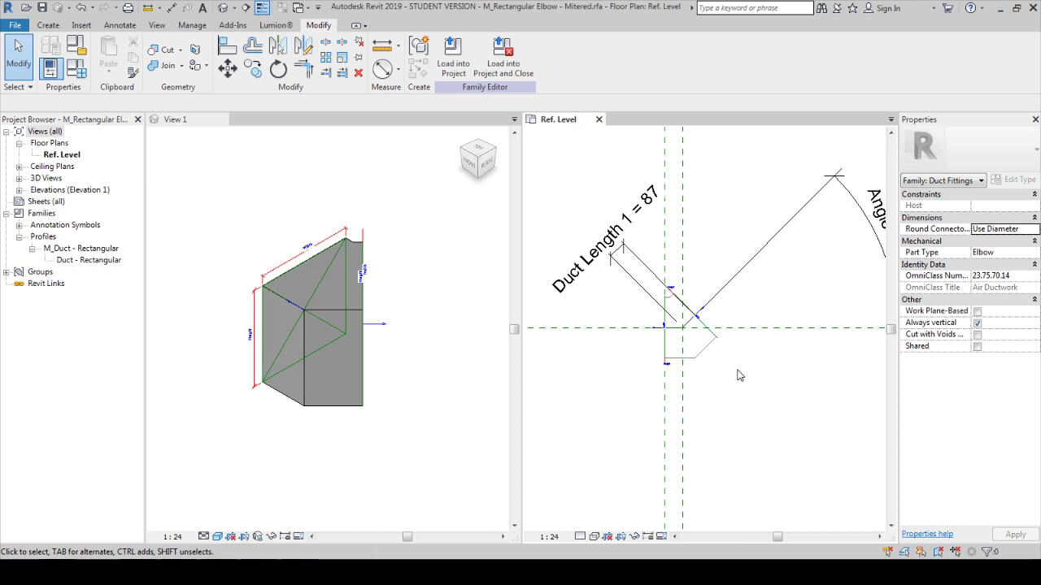
# - Orbit the mitered elbow in the 3D view to inspect it, then close the 3D view and the family
pyautogui.click(355, 436)
pyautogui.moveTo(366, 465)
pyautogui.keyDown('shift'); pyautogui.mouseDown(button='middle')
pyautogui.moveTo(358, 468)
pyautogui.moveTo(372, 433)
pyautogui.moveTo(348, 469)
pyautogui.mouseUp(button='middle'); pyautogui.keyUp('shift')
pyautogui.keyDown('shift'); pyautogui.moveTo(420, 434); pyautogui.dragTo(449, 443, button='middle'); pyautogui.keyUp('shift')
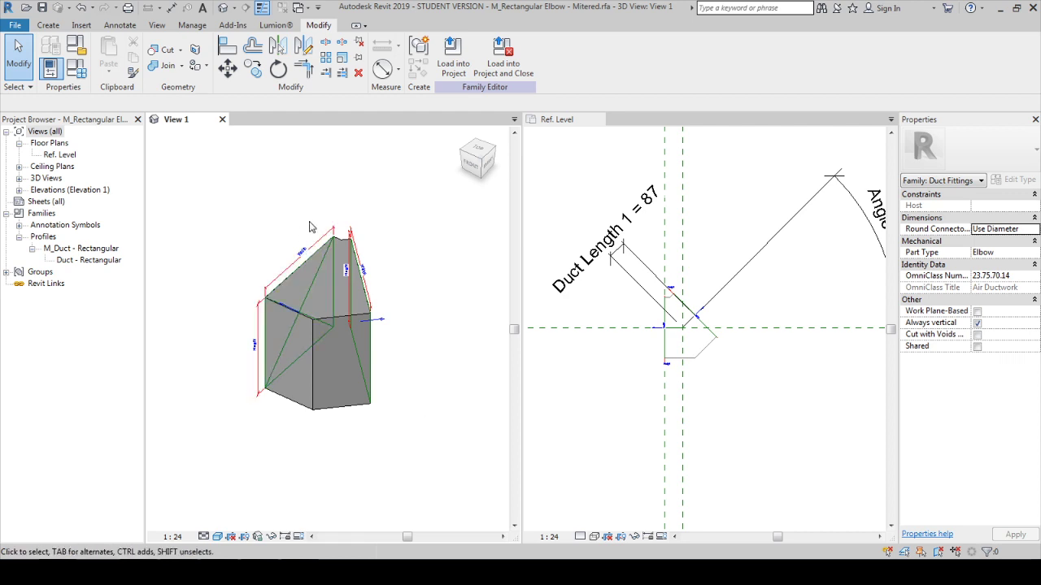
pyautogui.click(222, 120)
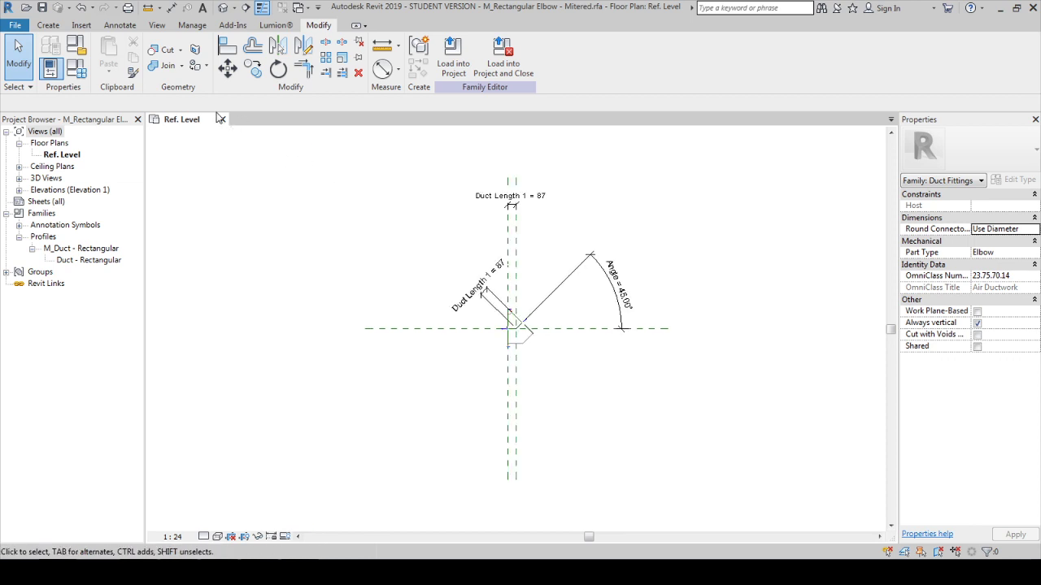
pyautogui.click(222, 119)
# - Discard the old family's changes and start a new family from the Family Templates folder
pyautogui.click(555, 295)
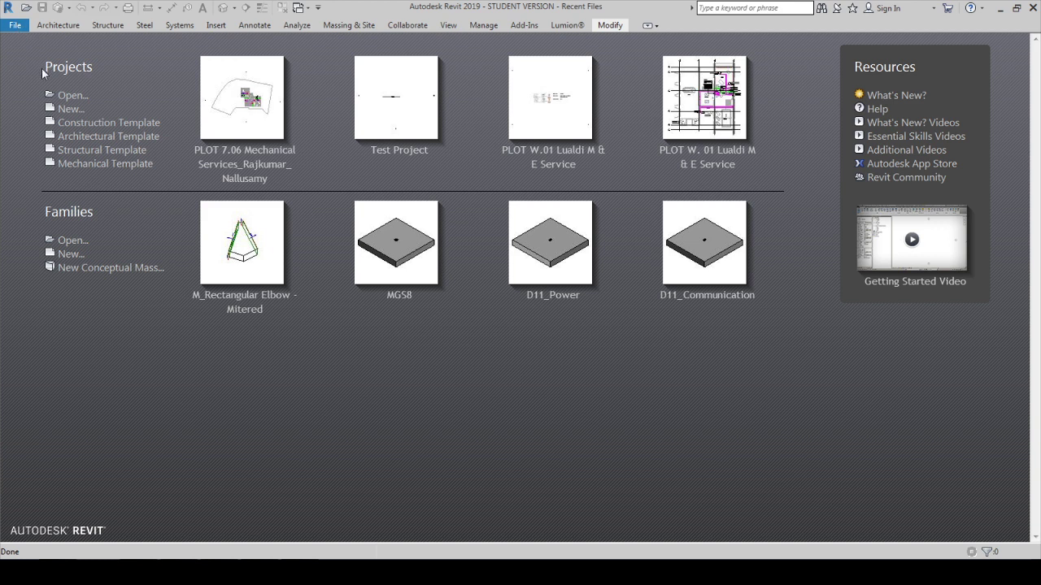
pyautogui.click(70, 253)
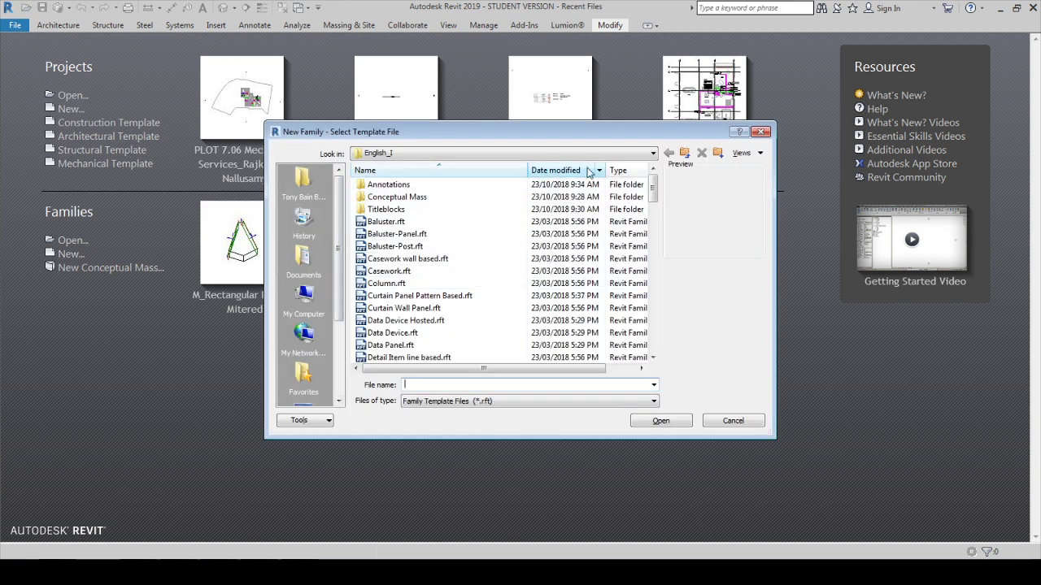
pyautogui.click(684, 155)
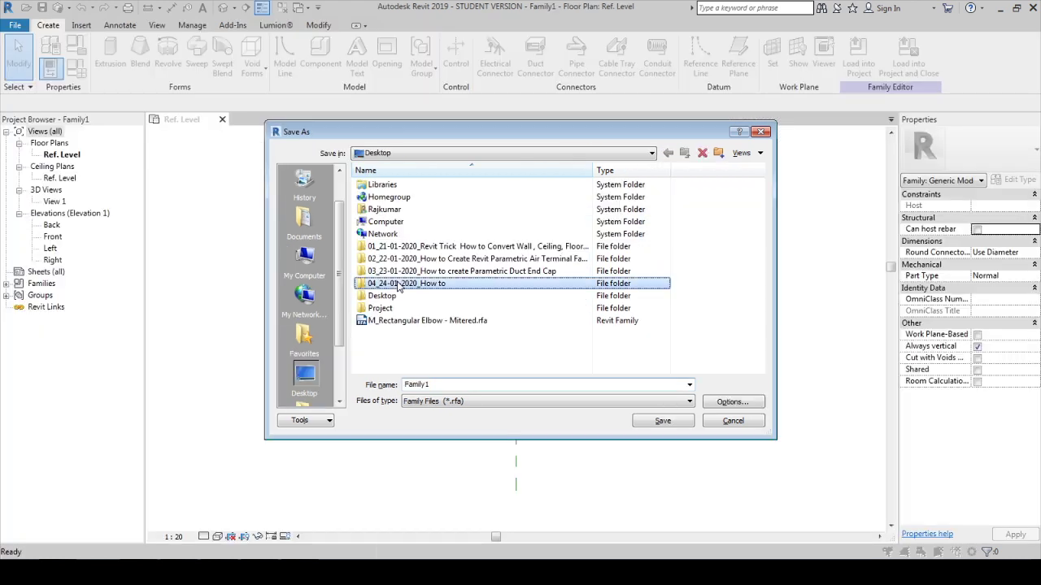
pyautogui.doubleClick(400, 286)
# - Save the new family as 'Duct Mitered ELbow Family' with maximum backups set to 1
pyautogui.click(466, 387)
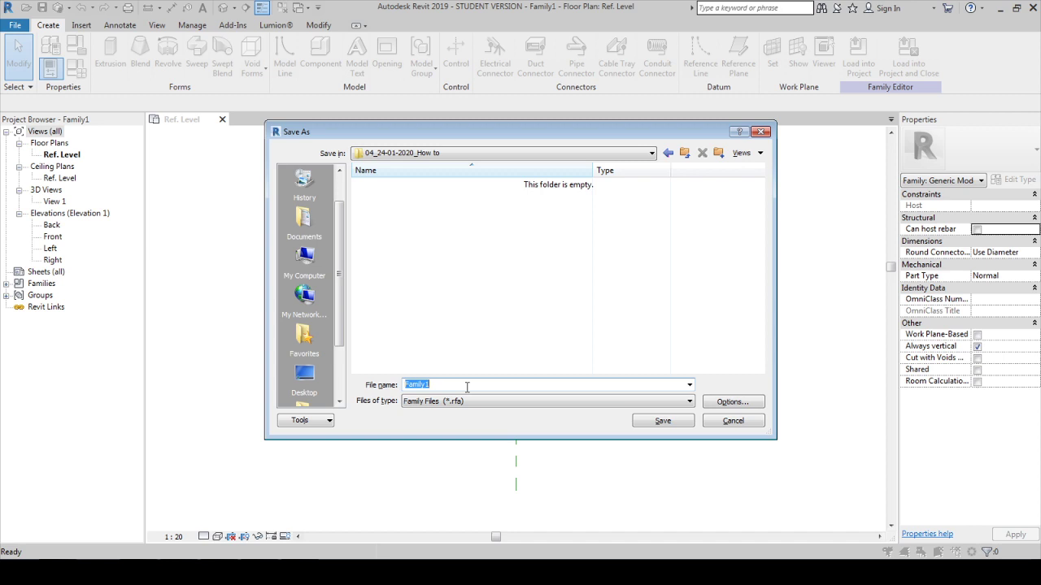
pyautogui.press('BackSpace')
pyautogui.write('Duct E')
pyautogui.press('BackSpace')
pyautogui.write('Mitered ELv')
pyautogui.press('BackSpace')
pyautogui.write('bow Family')
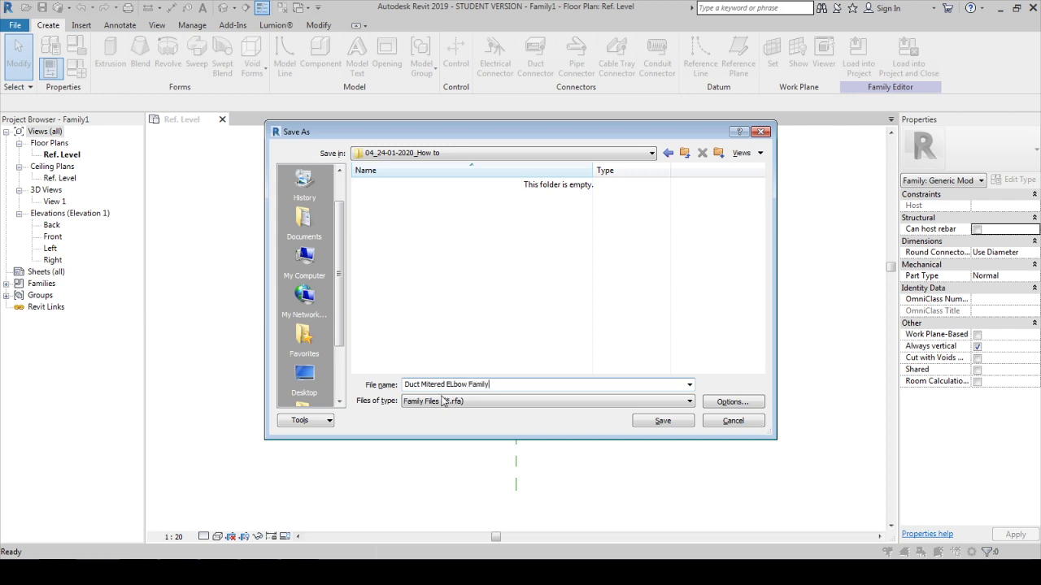
pyautogui.click(729, 412)
pyautogui.write('1')
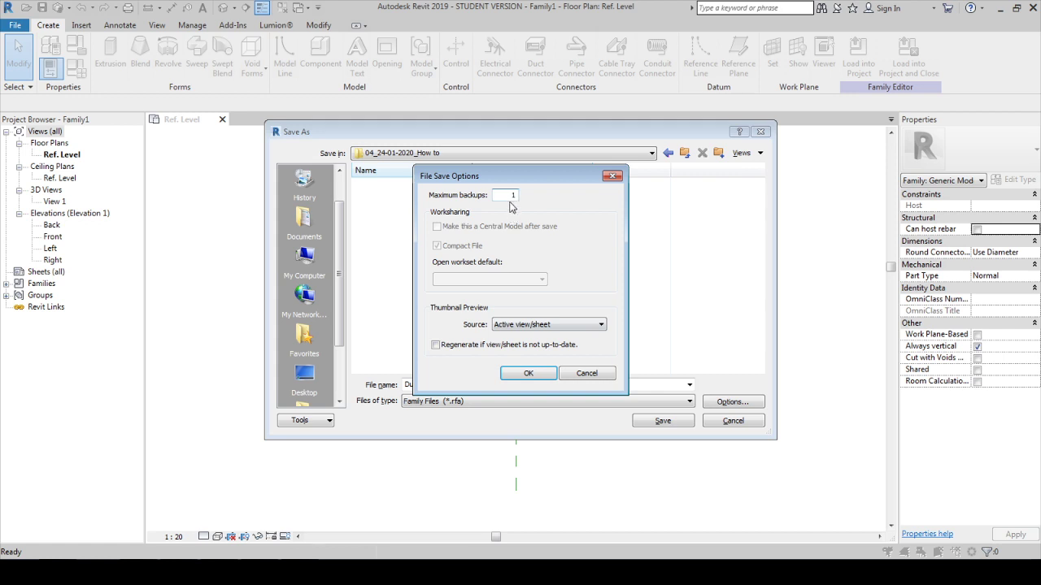
pyautogui.click(525, 375)
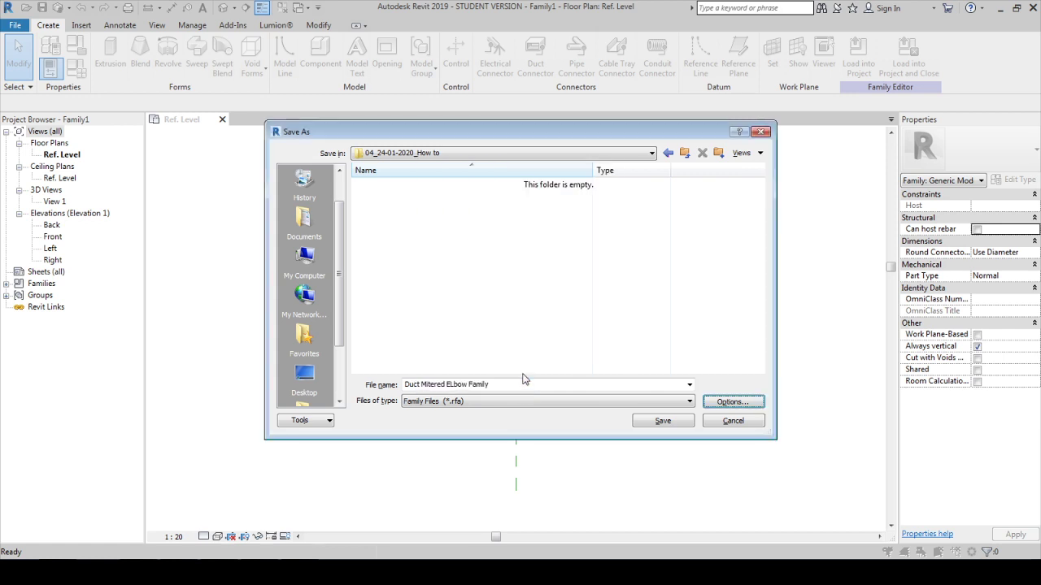
pyautogui.click(662, 421)
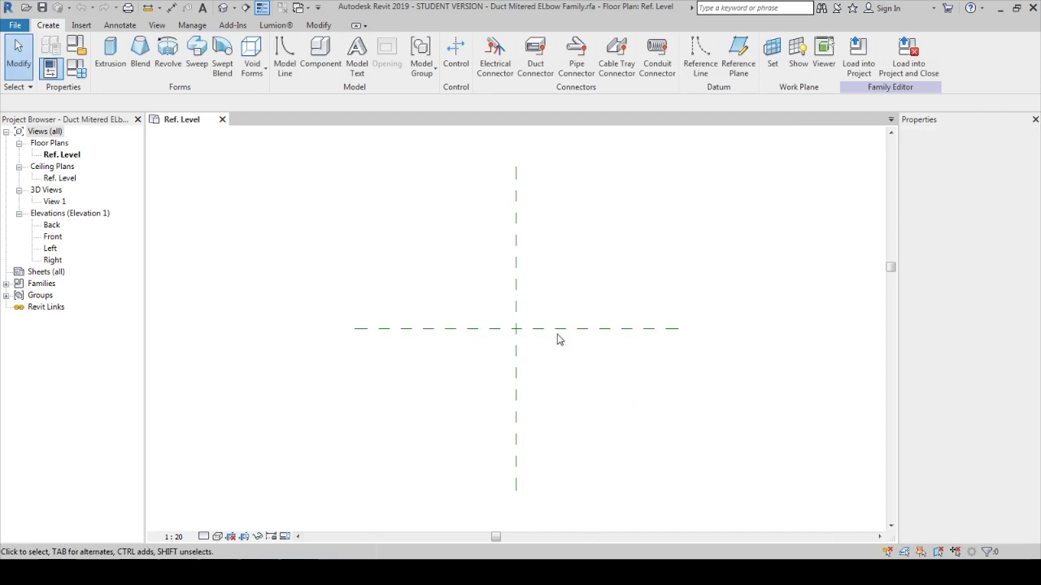
# - Assign the family to the Duct Fittings category with Part Type Elbow
pyautogui.click(76, 47)
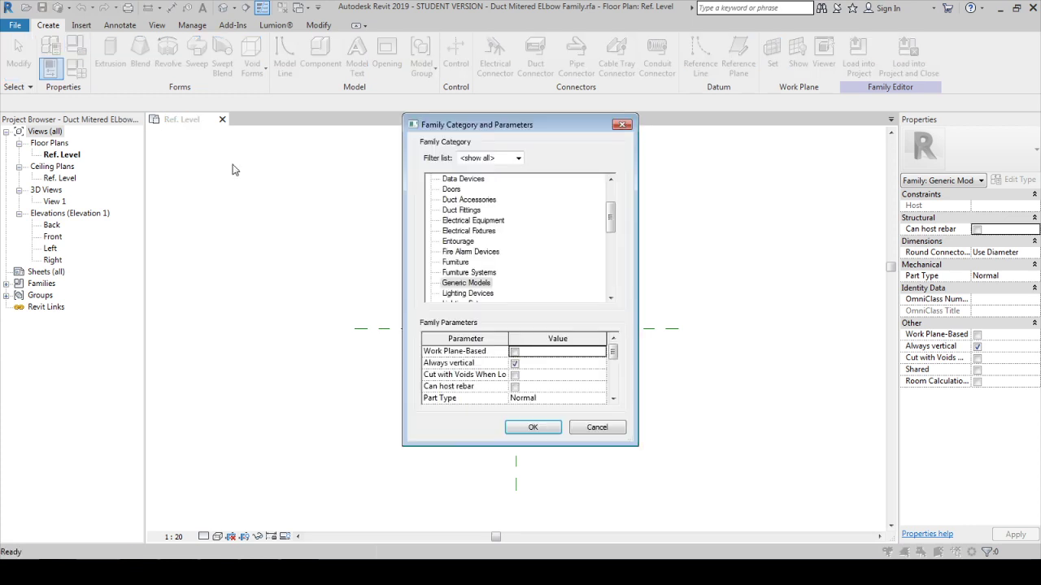
pyautogui.click(457, 272)
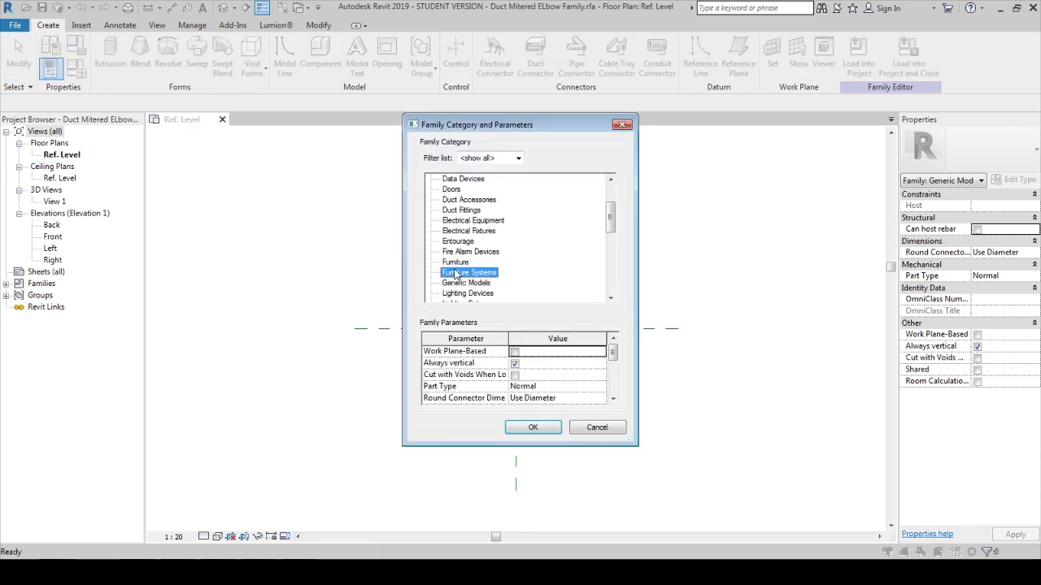
pyautogui.click(458, 211)
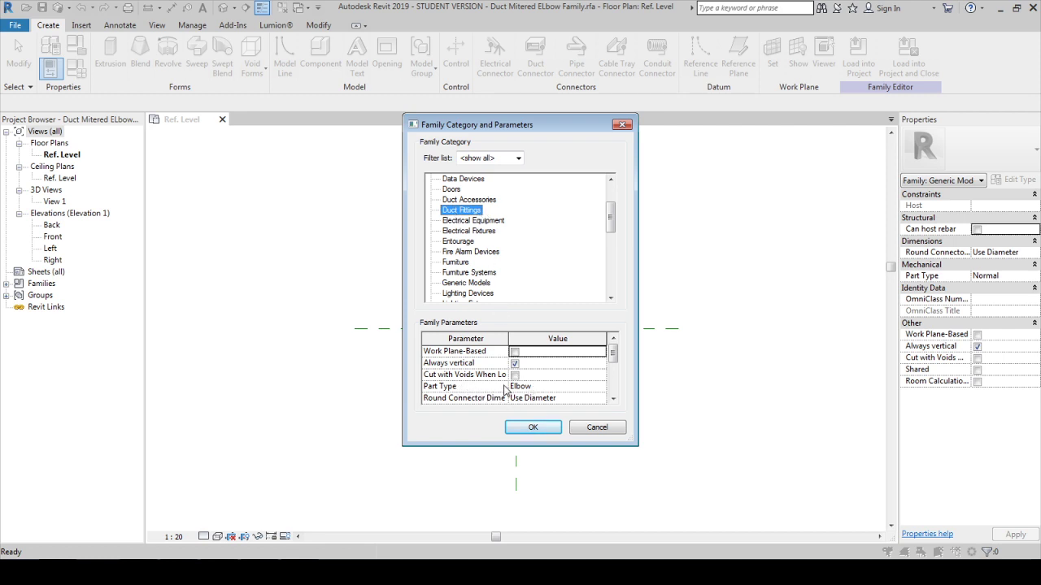
pyautogui.click(543, 387)
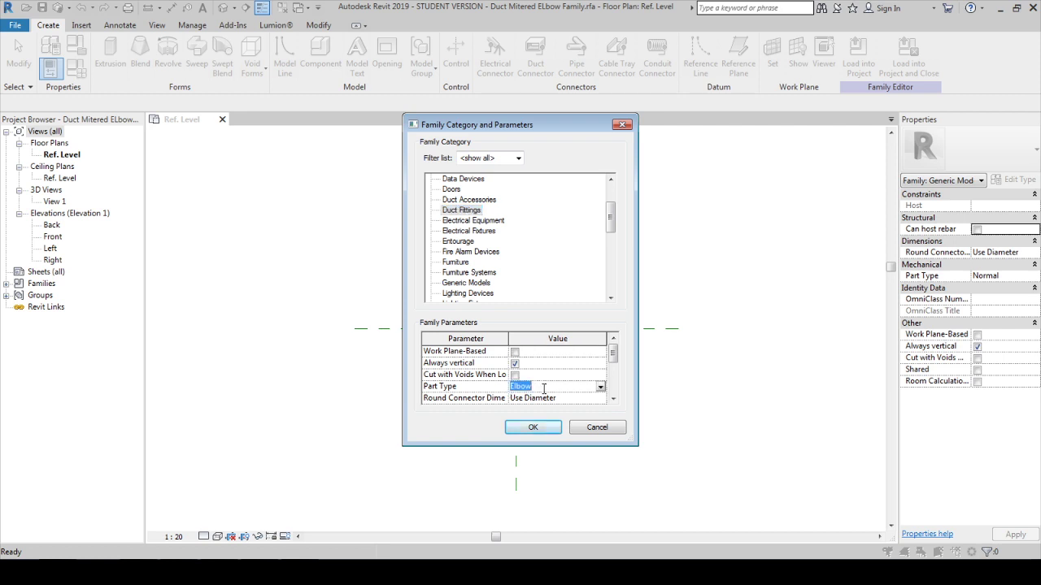
pyautogui.click(600, 387)
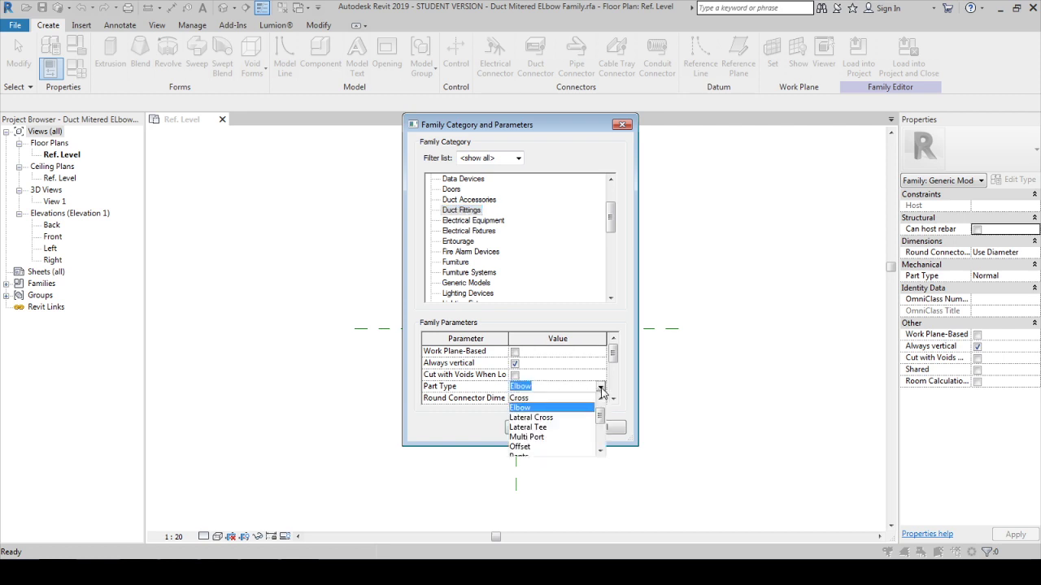
pyautogui.click(522, 408)
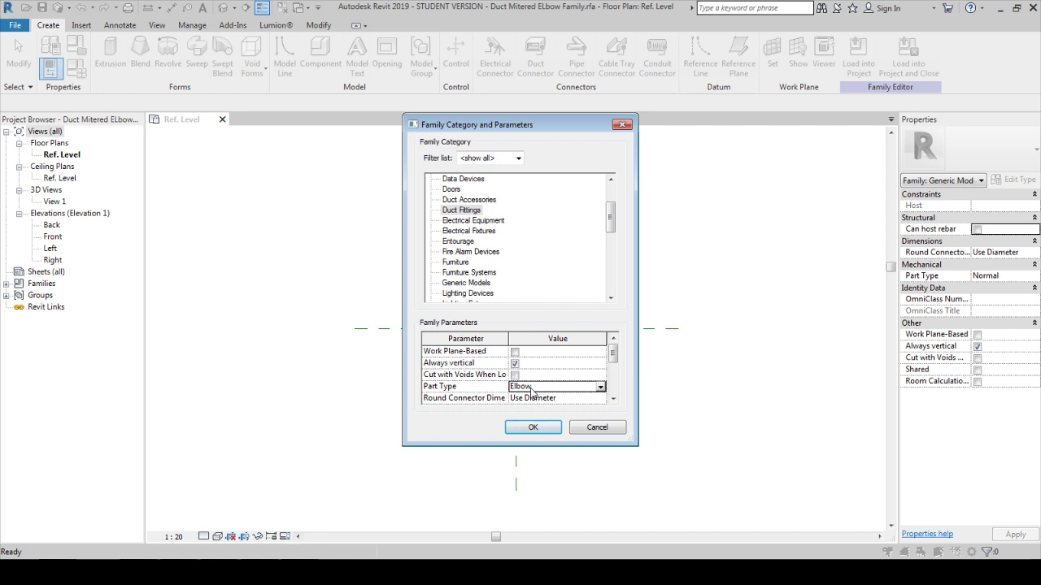
pyautogui.click(530, 429)
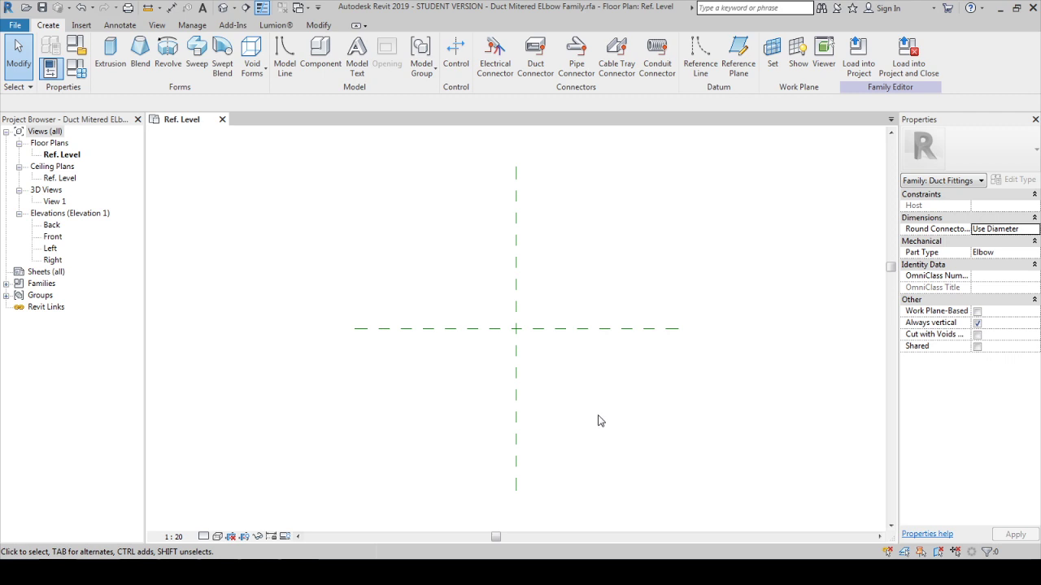
# - Inspect the Center Left/Right and Front/Back reference planes' Defines Origin properties
pyautogui.moveTo(474, 377); pyautogui.dragTo(443, 385, button='middle')
pyautogui.scroll(1, 447, 345)
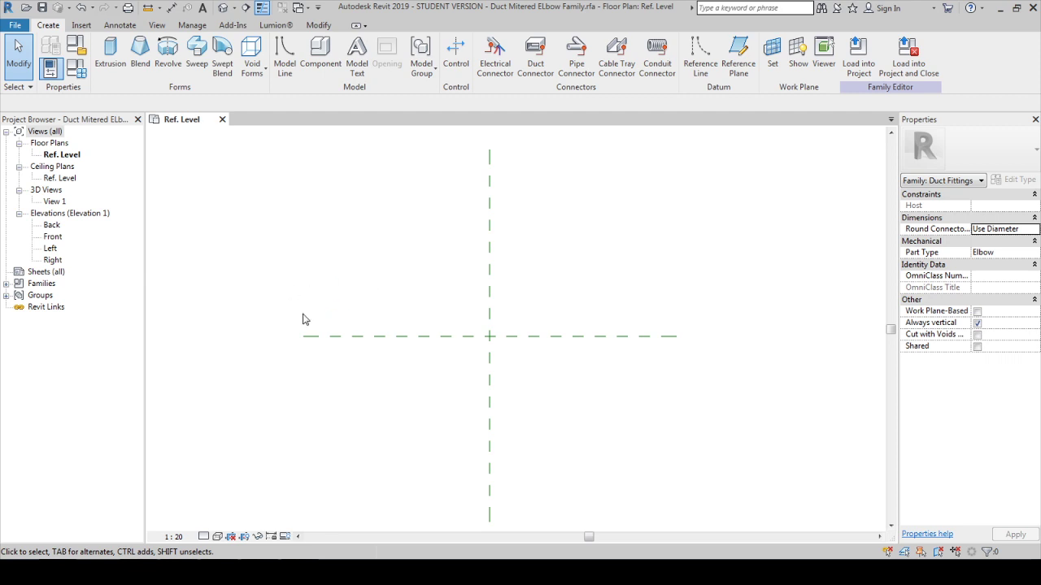
pyautogui.moveTo(515, 369); pyautogui.dragTo(388, 313)
pyautogui.click(518, 379)
pyautogui.moveTo(517, 362); pyautogui.dragTo(424, 302)
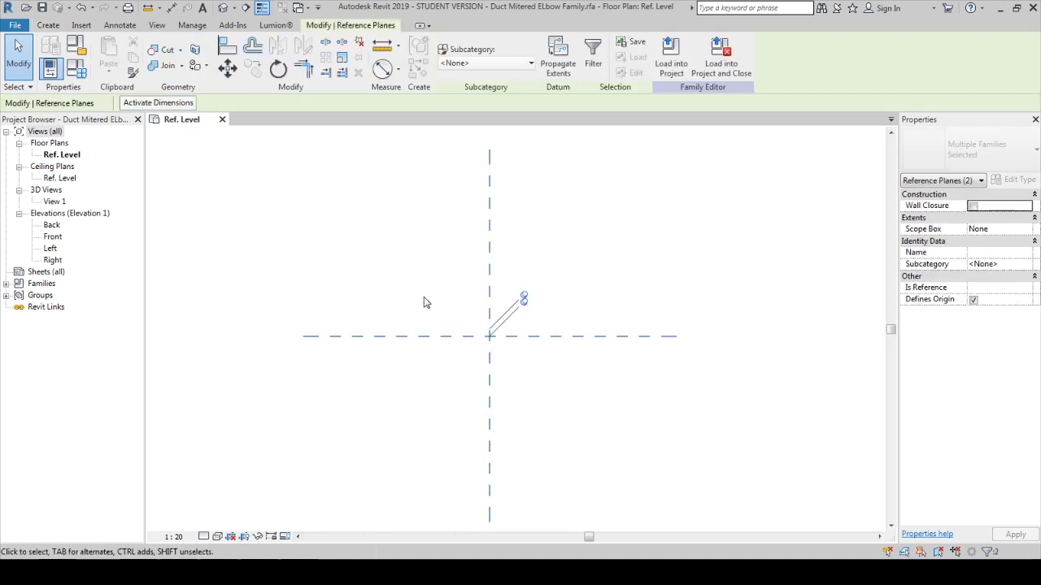
pyautogui.click(535, 372)
pyautogui.moveTo(532, 368); pyautogui.dragTo(437, 298)
pyautogui.click(510, 369)
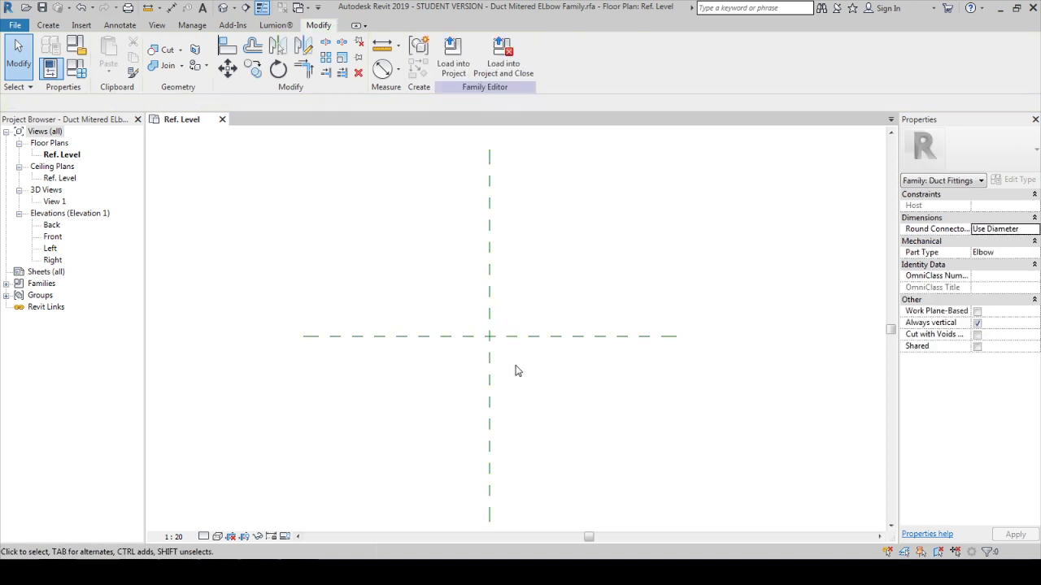
pyautogui.click(490, 357)
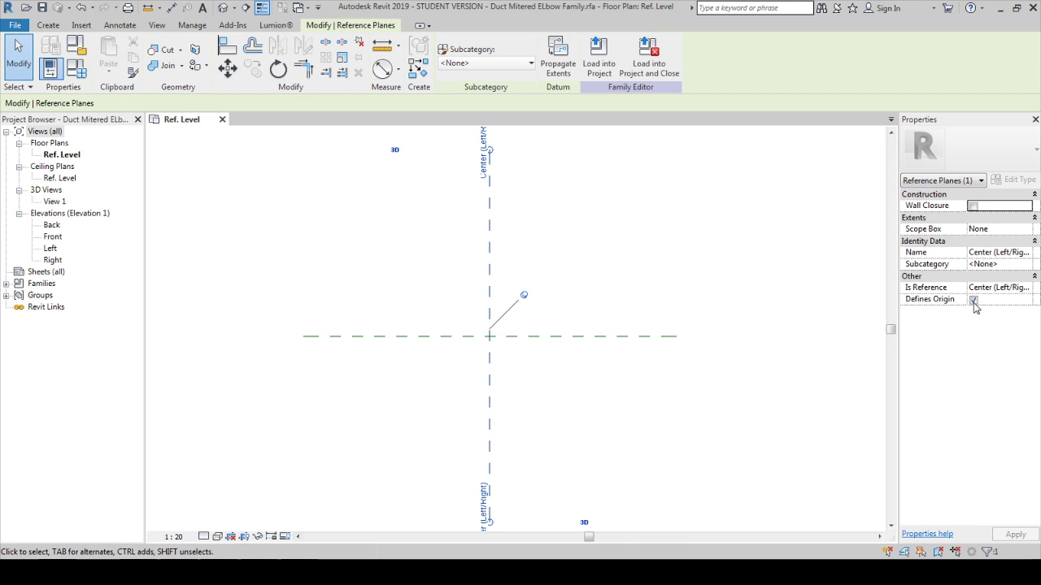
pyautogui.click(603, 337)
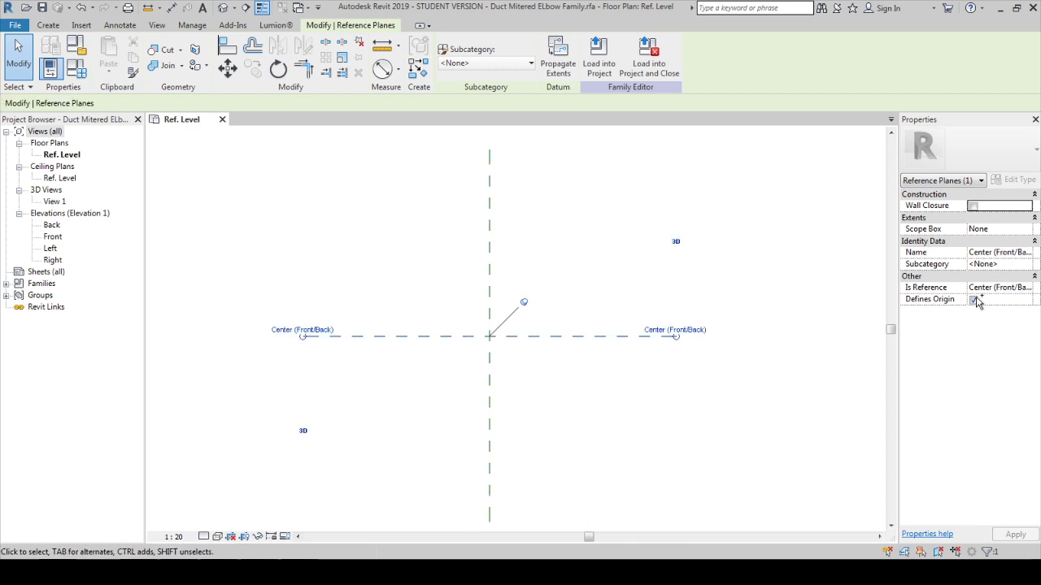
pyautogui.click(530, 356)
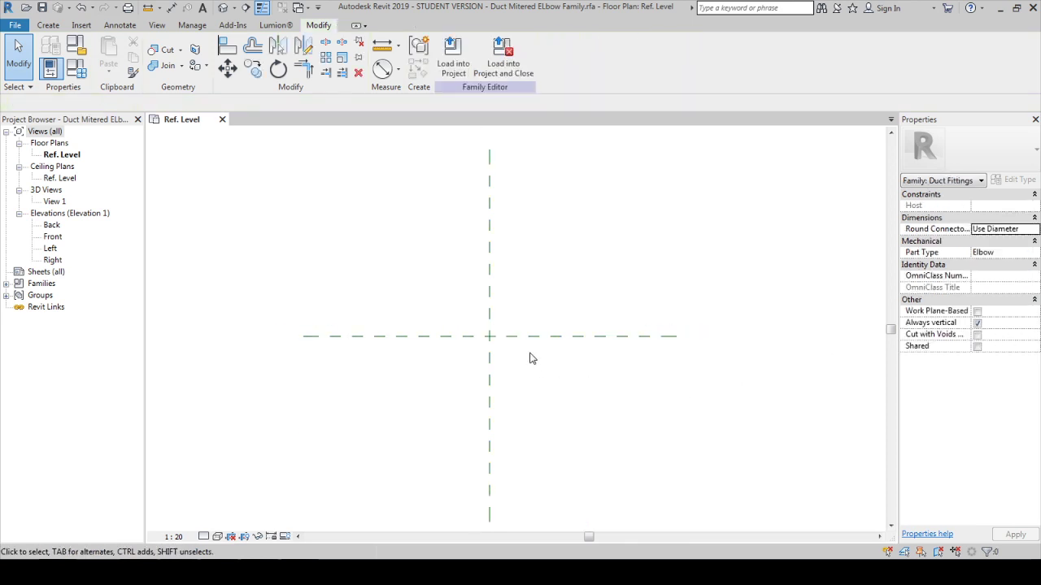
pyautogui.scroll(3, 476, 332)
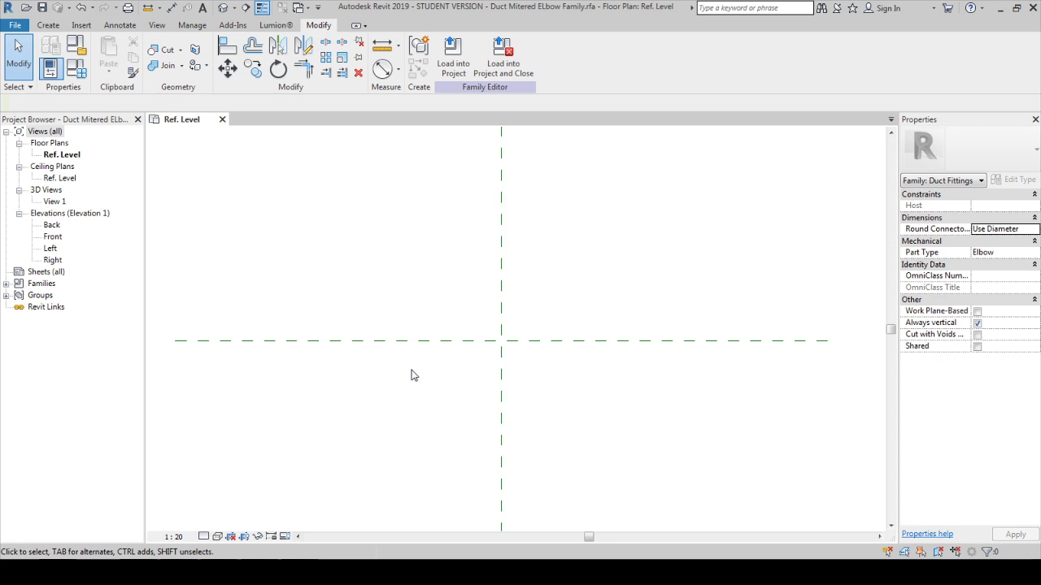
# - Draw a similar vertical reference plane just left of the centre Left/Right plane
pyautogui.click(501, 391)
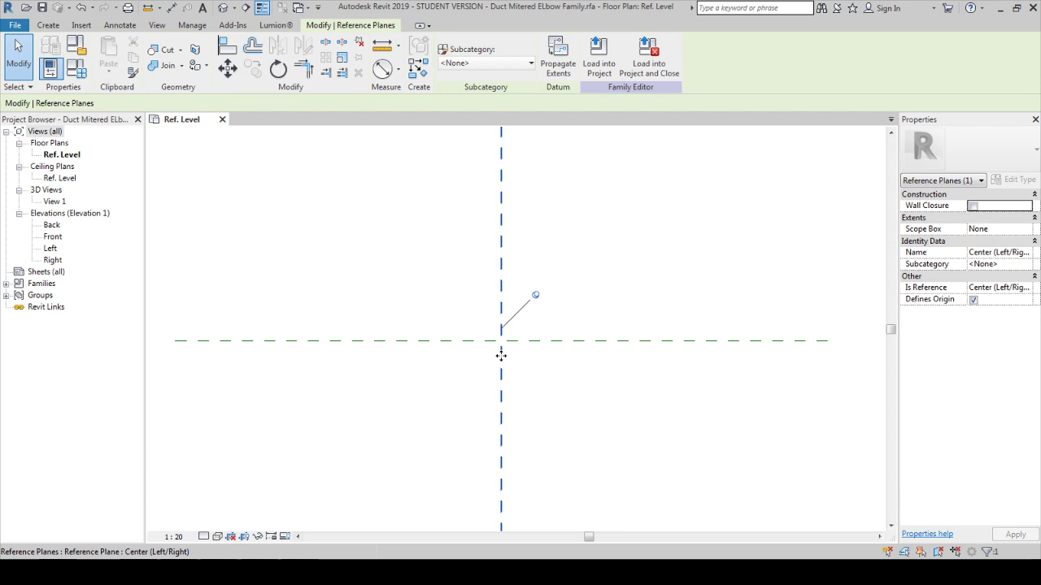
pyautogui.press('r')
pyautogui.rightClick(504, 362)
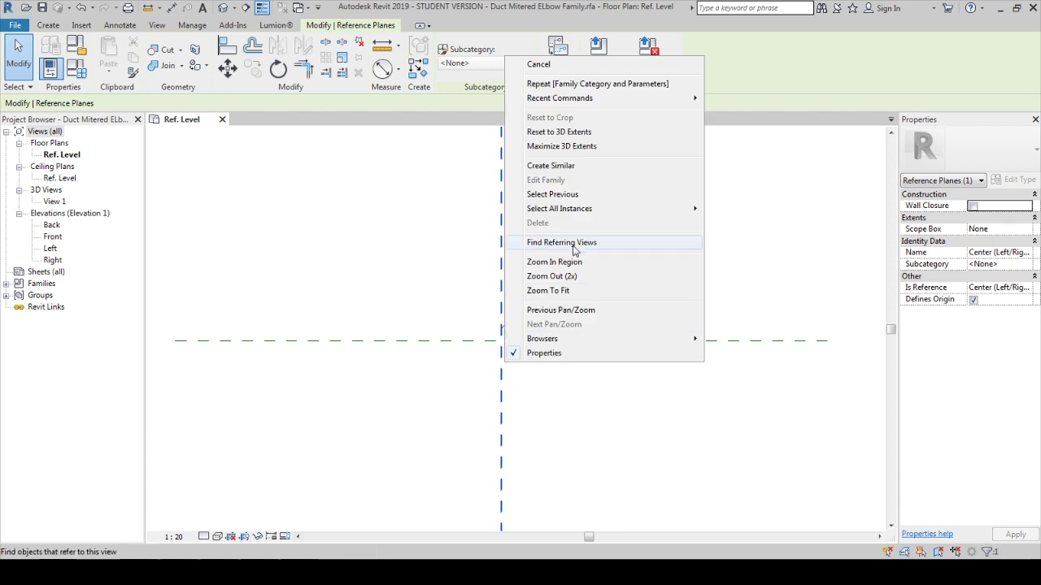
pyautogui.click(576, 172)
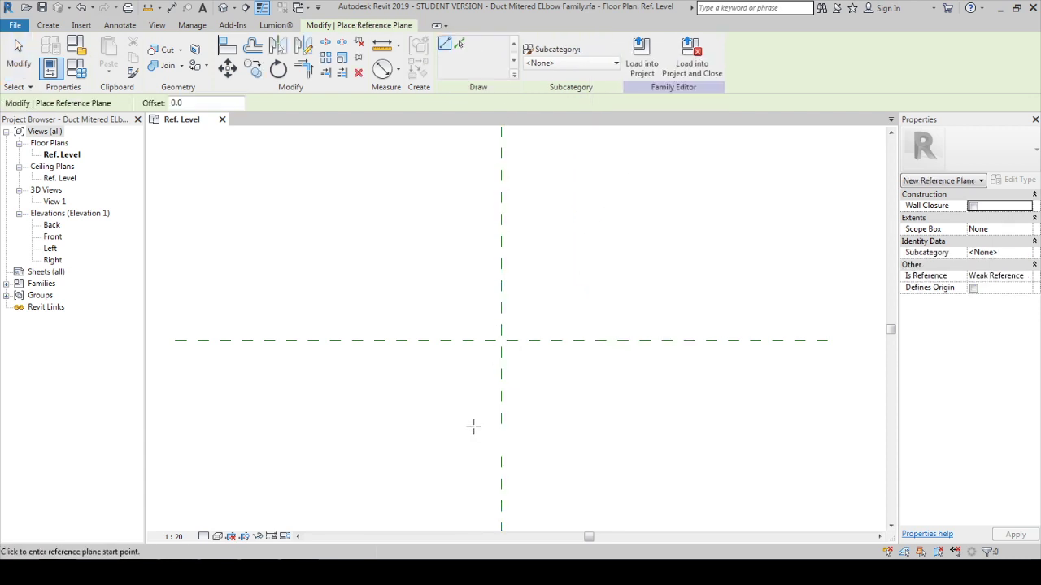
pyautogui.click(458, 482)
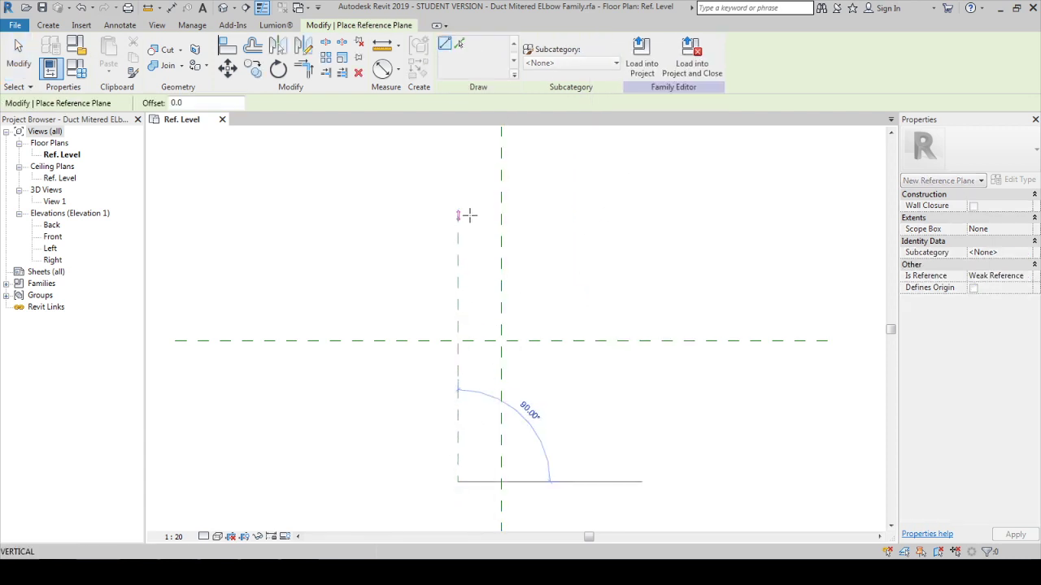
pyautogui.click(458, 193)
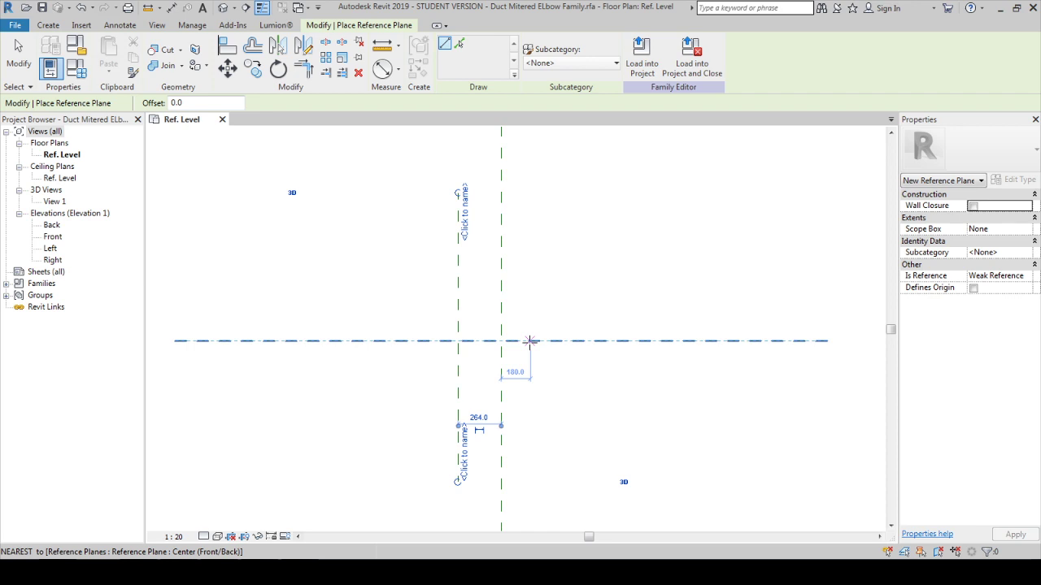
pyautogui.scroll(-2, 529, 342)
pyautogui.press('Escape')
pyautogui.press('Escape')
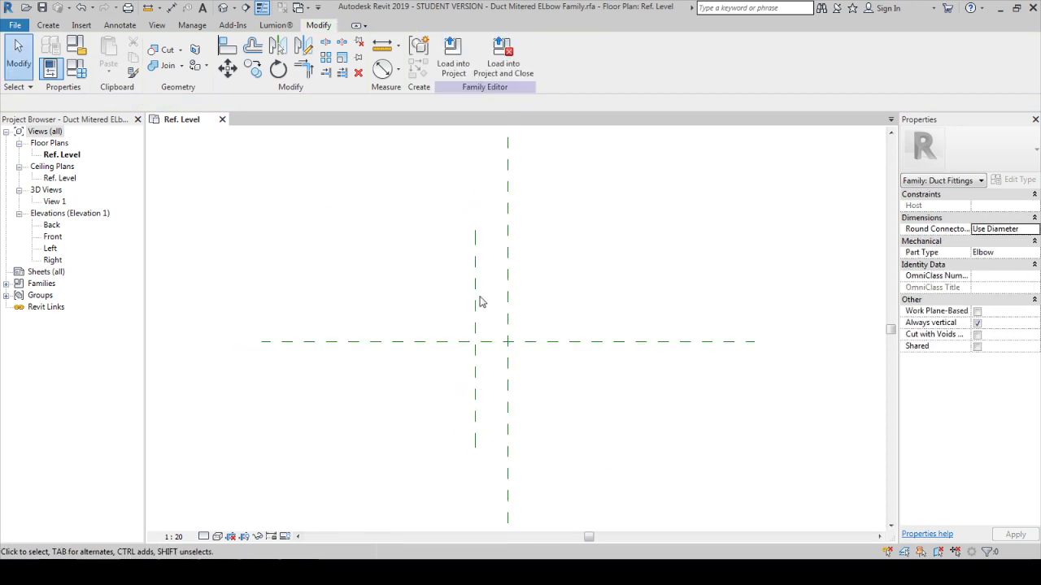
# - Add a Duct Width instance parameter of HVAC type Duct Size in Family Types
pyautogui.press('f')
pyautogui.press('t')
pyautogui.click(114, 456)
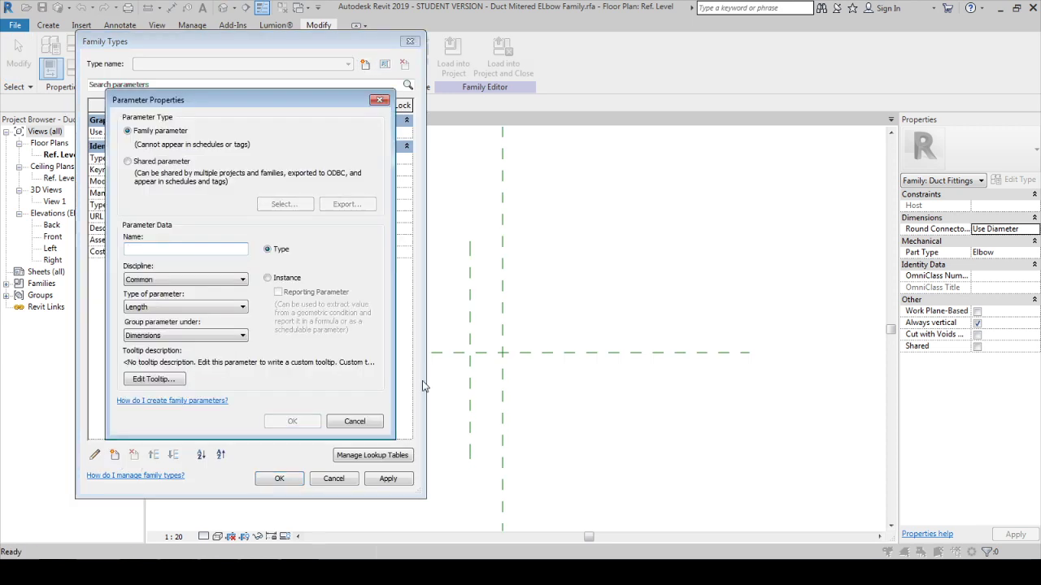
pyautogui.write('Duct Wid')
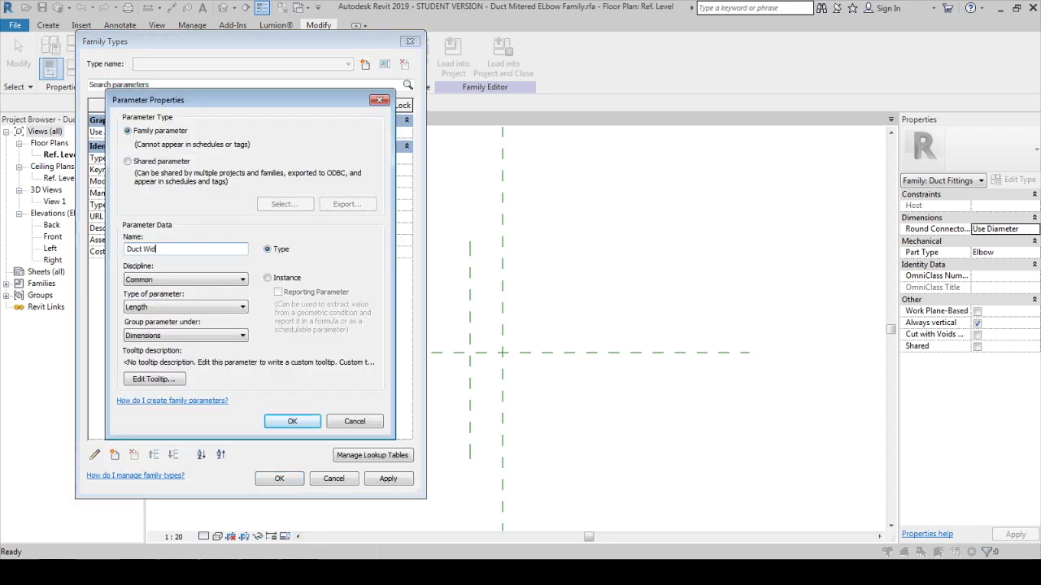
pyautogui.write('th')
pyautogui.click(277, 278)
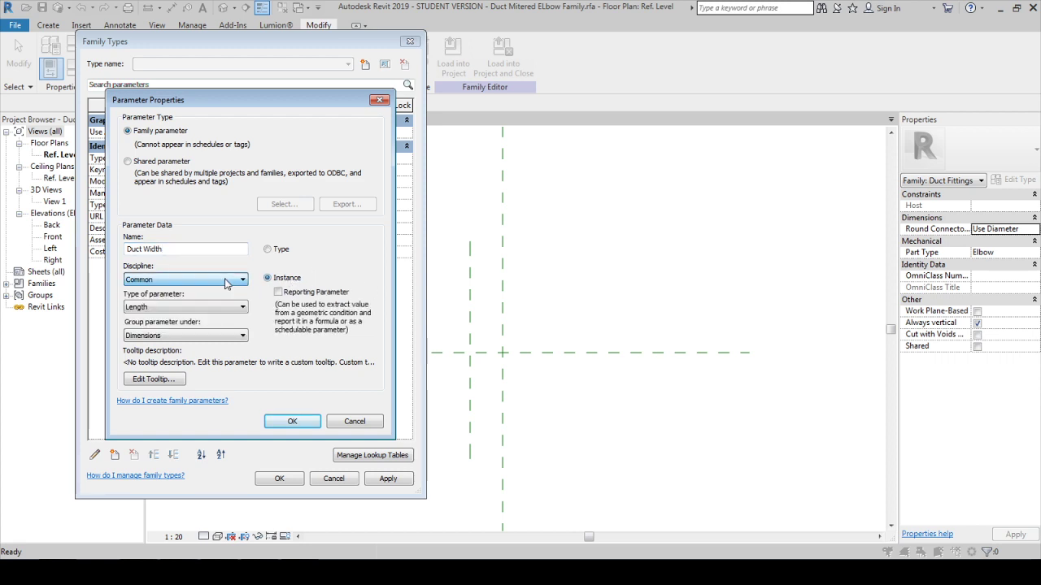
pyautogui.scroll(-2, 226, 280)
pyautogui.click(221, 307)
pyautogui.click(187, 395)
pyautogui.click(272, 423)
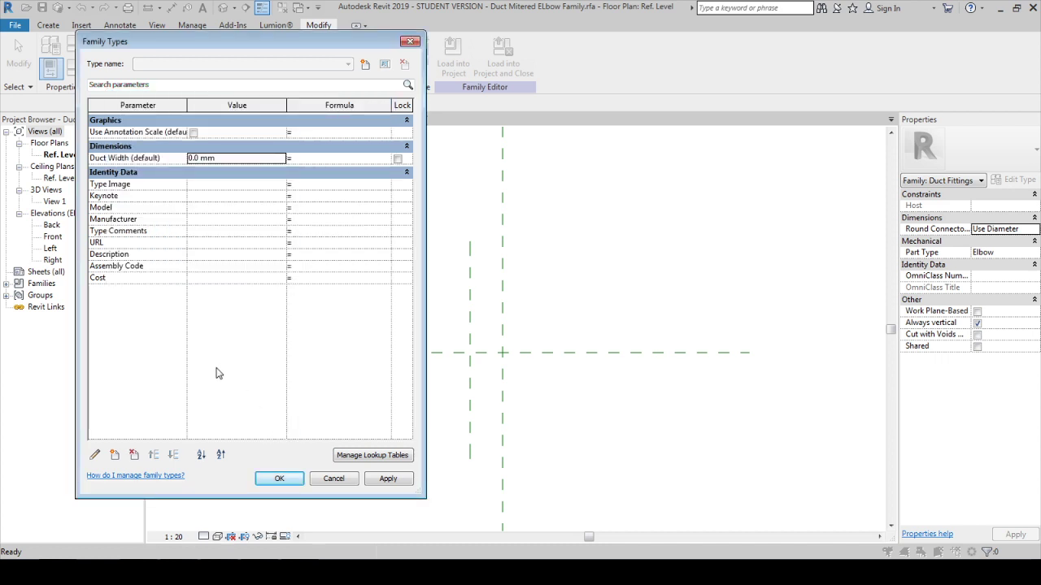
# - Add a Duct Height instance parameter of HVAC type Duct Size
pyautogui.click(114, 454)
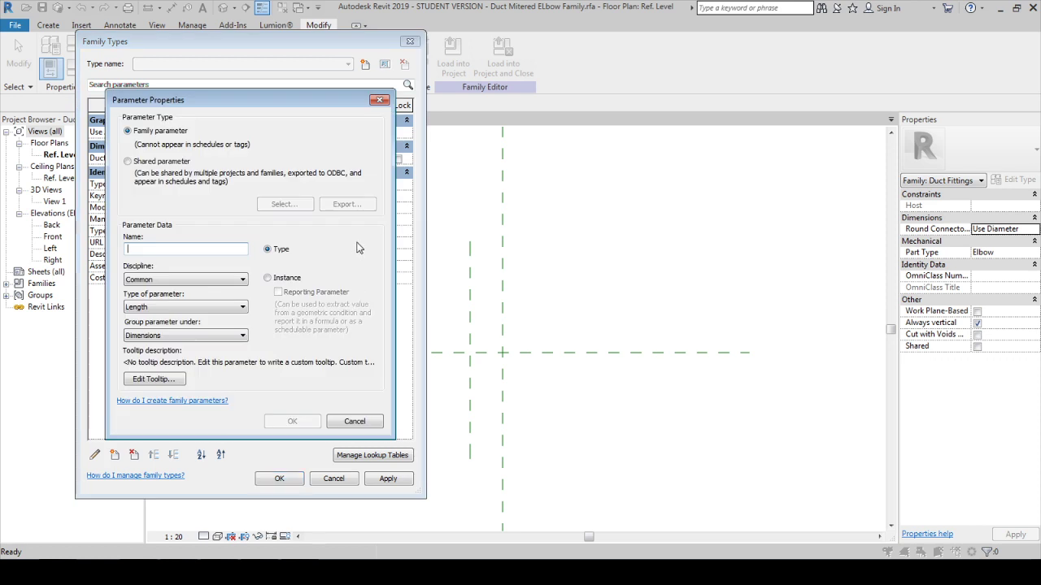
pyautogui.write('Duct')
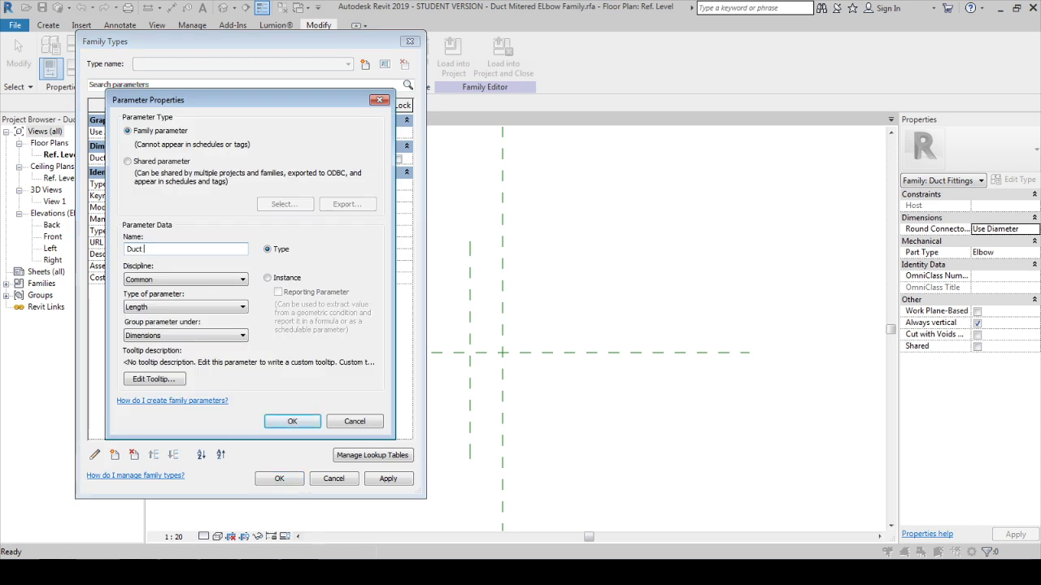
pyautogui.write(' Height')
pyautogui.press('Tab')
pyautogui.press('h')
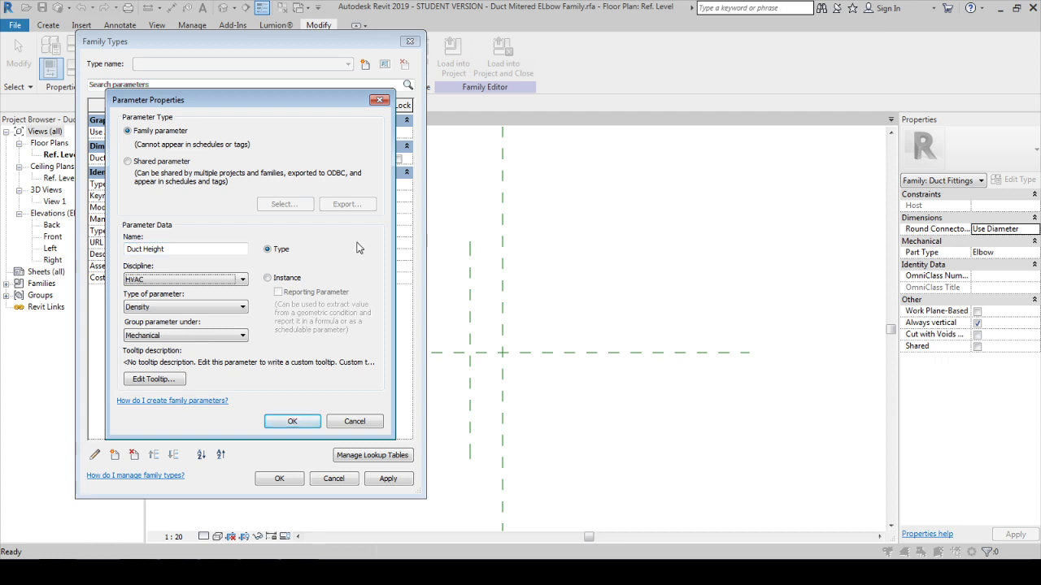
pyautogui.press('Tab')
pyautogui.press('d')
pyautogui.click(290, 282)
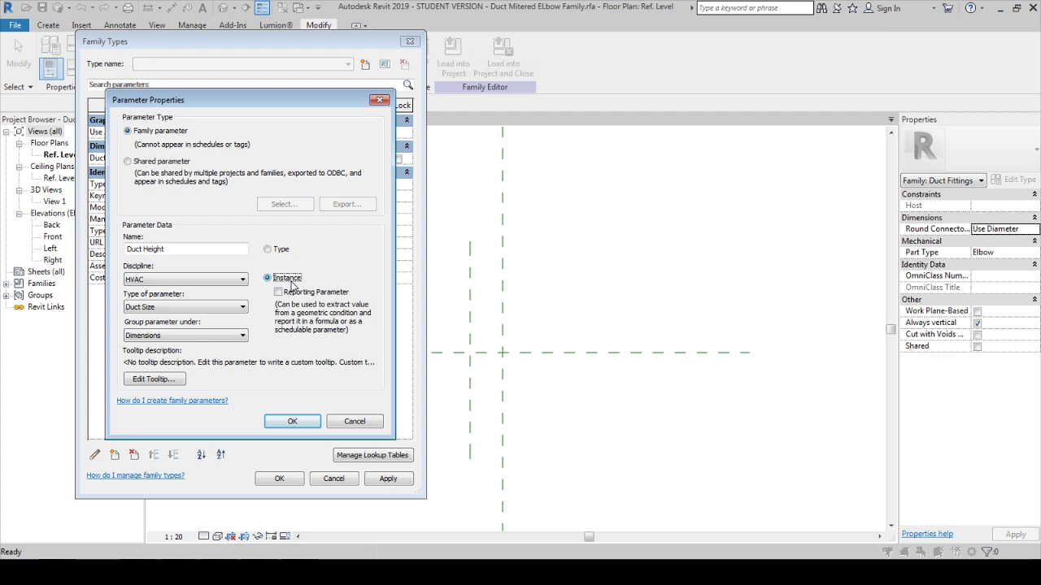
pyautogui.click(292, 421)
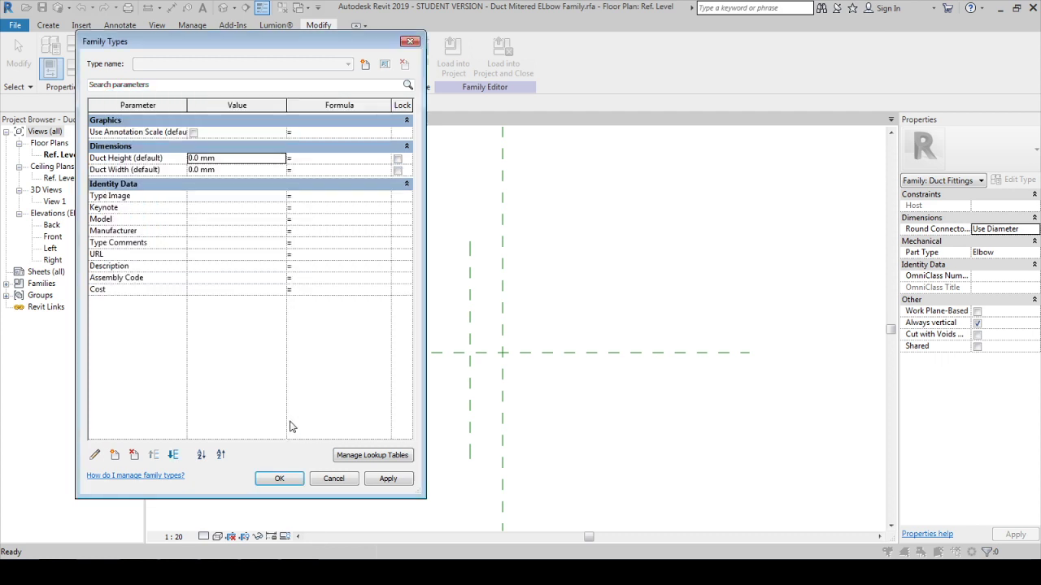
# - Set both Duct Height and Duct Width default values to 300 mm
pyautogui.click(235, 156)
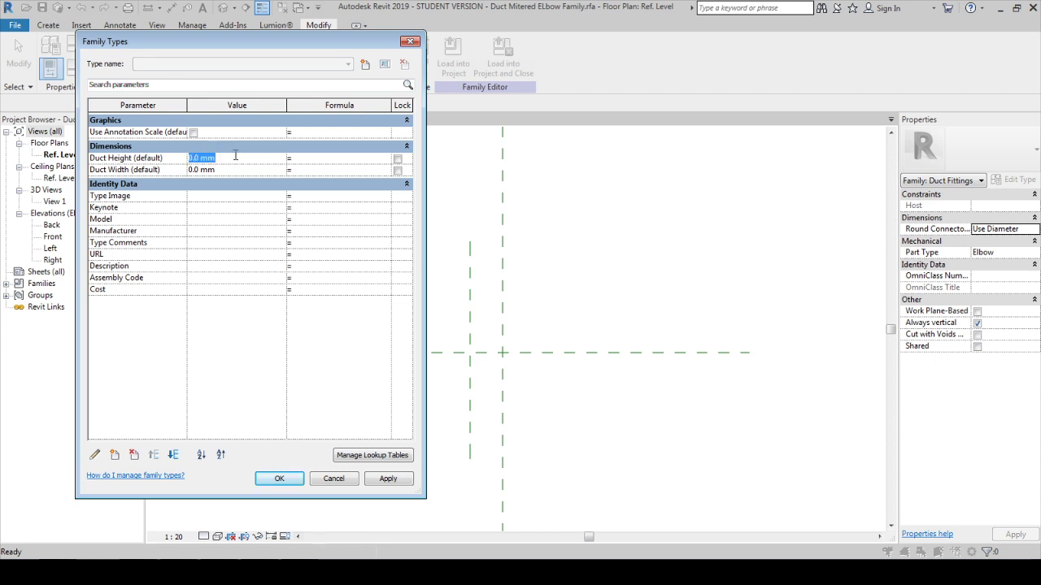
pyautogui.write('20')
pyautogui.write('300')
pyautogui.press('Tab')
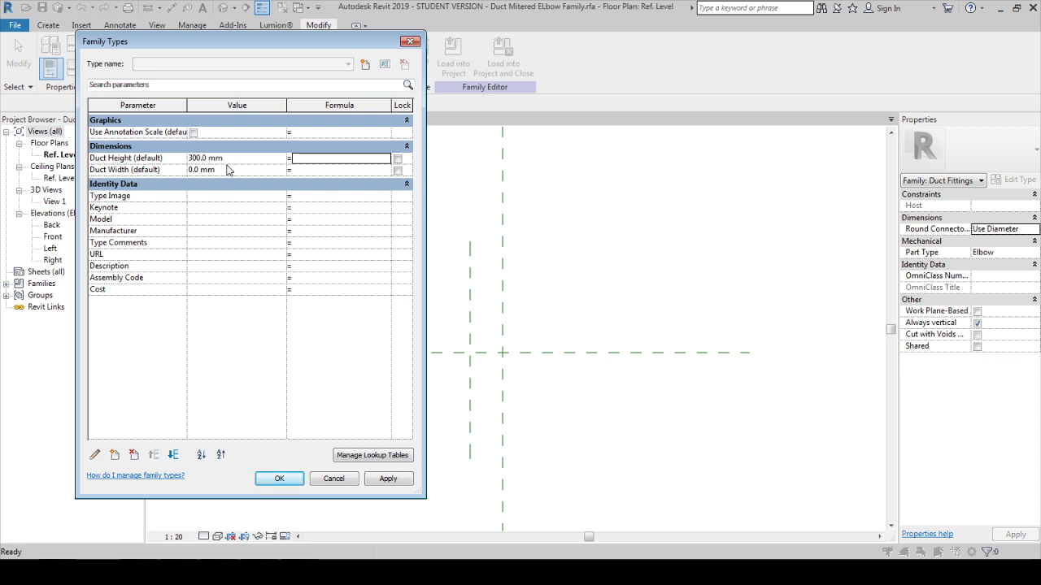
pyautogui.click(229, 169)
pyautogui.write('300')
pyautogui.press('Tab')
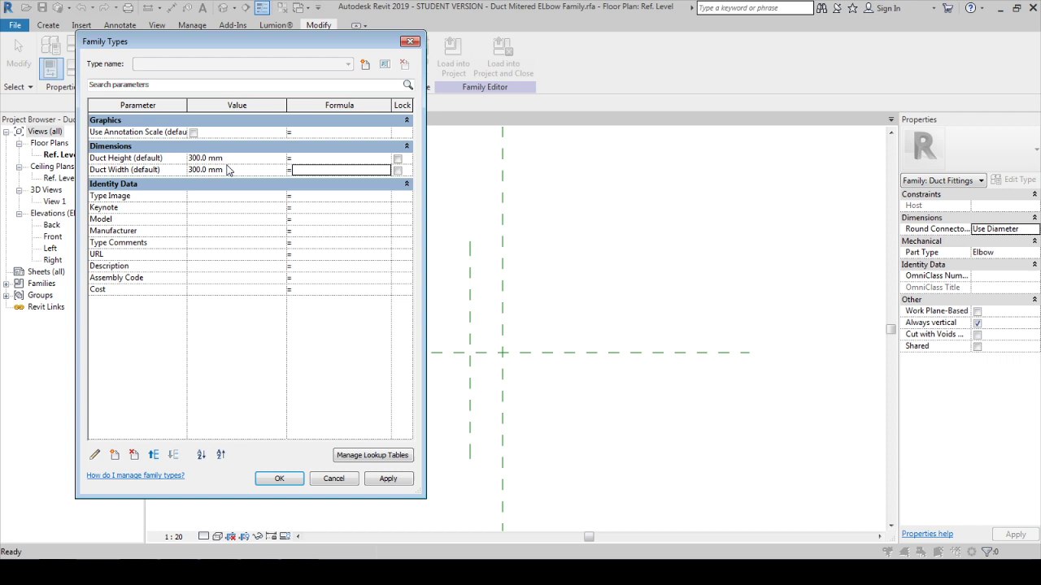
# - Add a new Shoulder parameter to the family
pyautogui.click(114, 455)
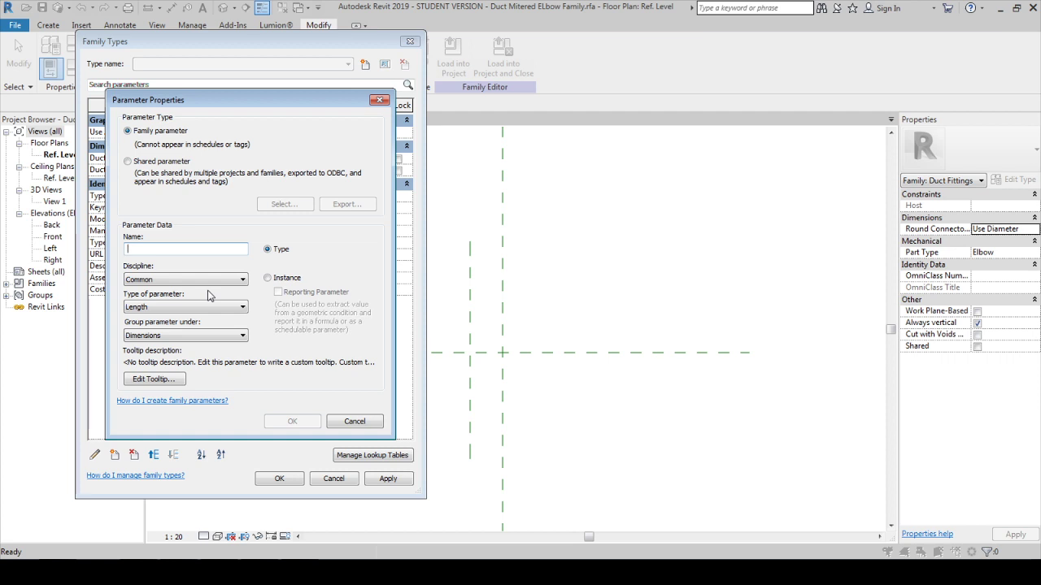
pyautogui.write('Duct')
pyautogui.press('BackSpace')
pyautogui.press('BackSpace')
pyautogui.press('BackSpace')
pyautogui.press('BackSpace')
pyautogui.write('Sh')
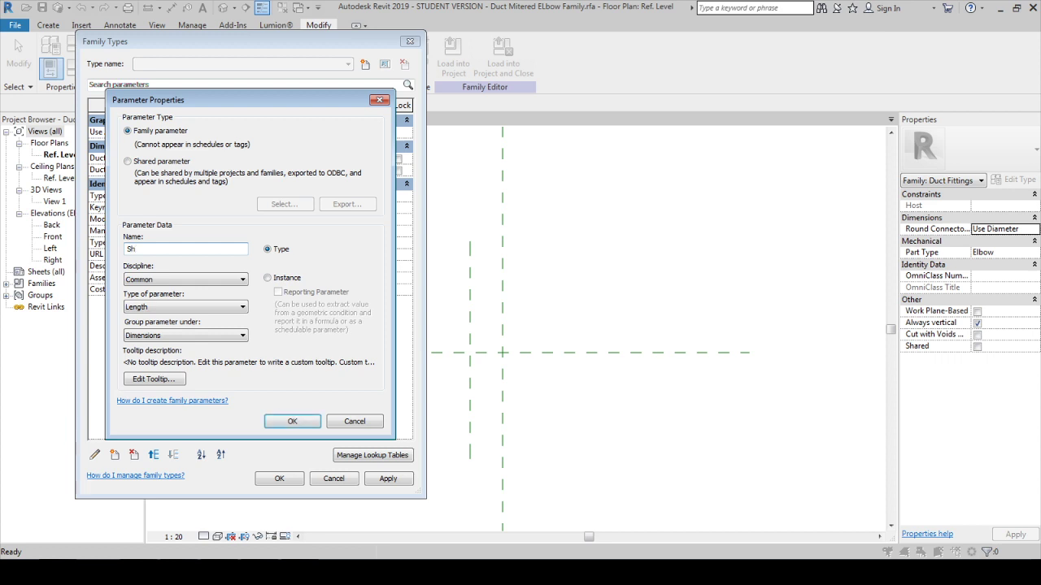
pyautogui.write('oulder')
pyautogui.press('Tab')
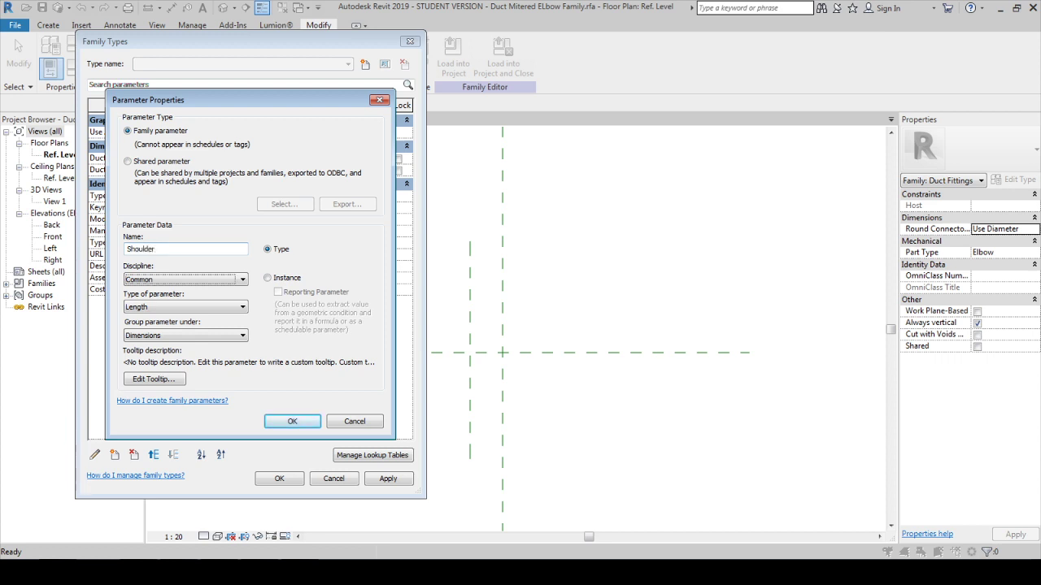
pyautogui.click(283, 424)
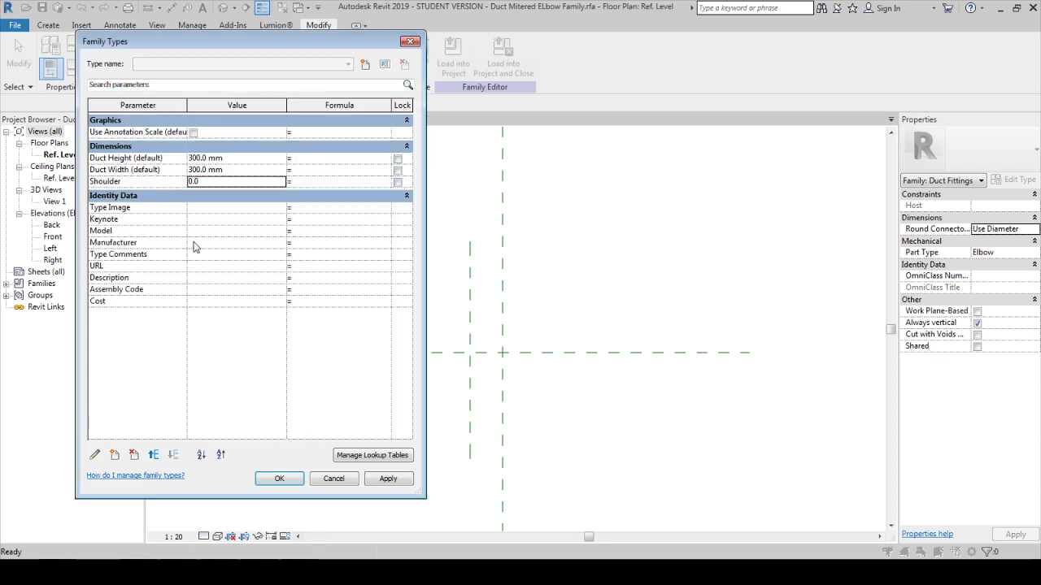
# - Add a new Duct Length1 length parameter
pyautogui.click(115, 457)
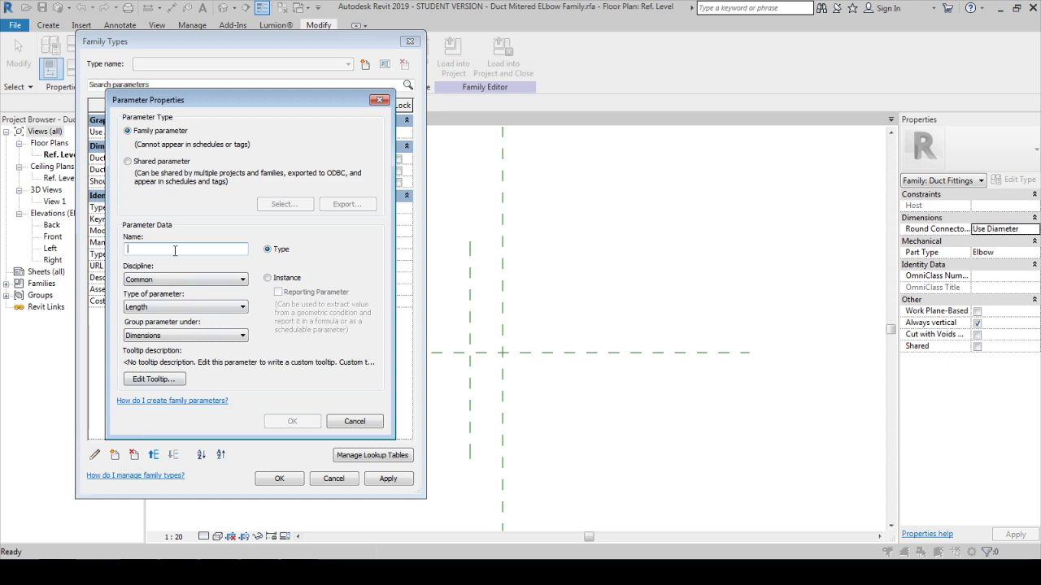
pyautogui.write('Duct L')
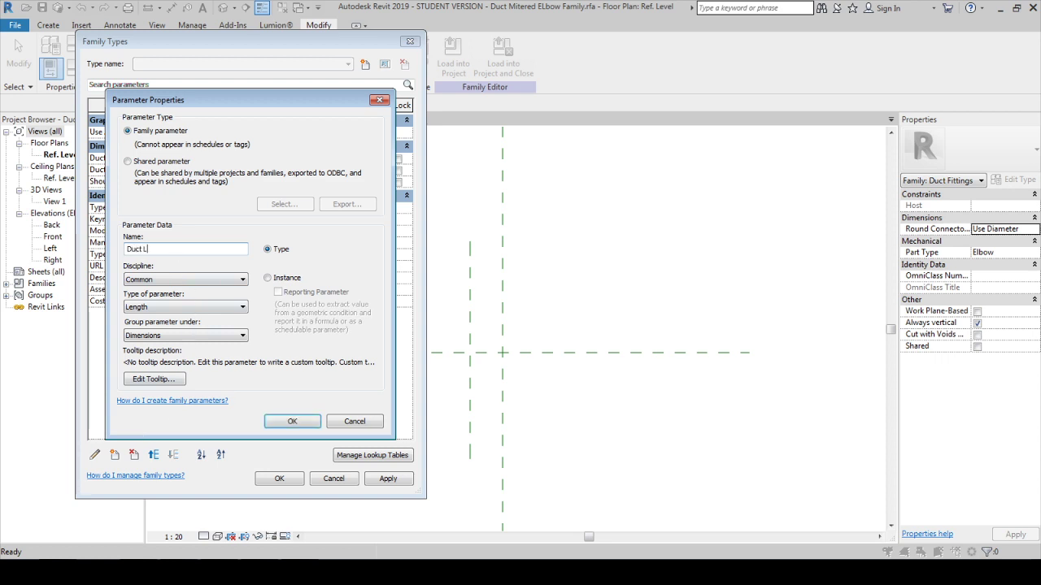
pyautogui.write('ength')
pyautogui.write('1')
pyautogui.press('Tab')
pyautogui.press('Tab')
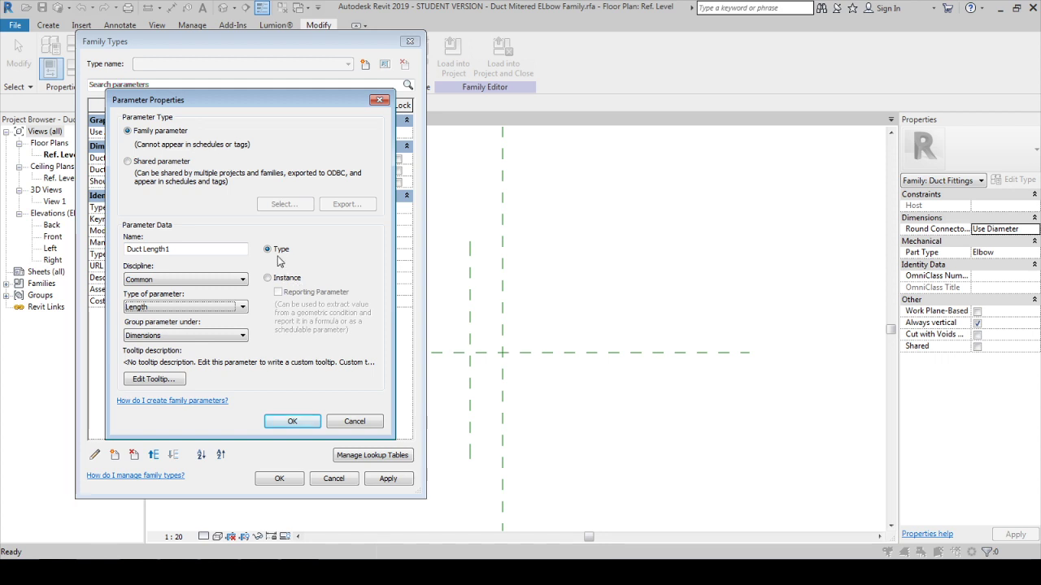
pyautogui.press('Return')
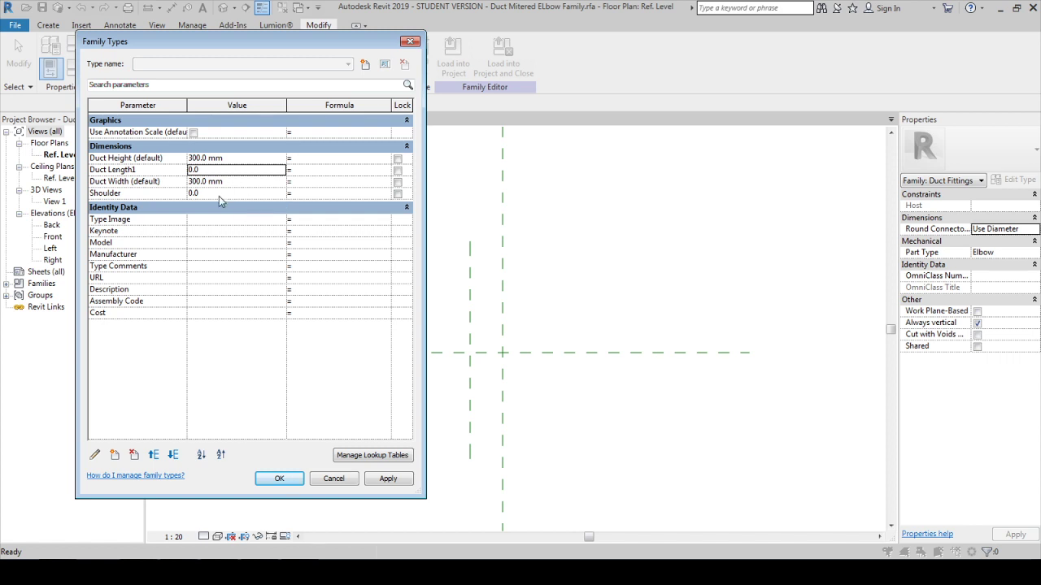
# - Start the Duct Length1 formula and consult the maximized download.png sin/cos/tan formula sheet
pyautogui.click(304, 173)
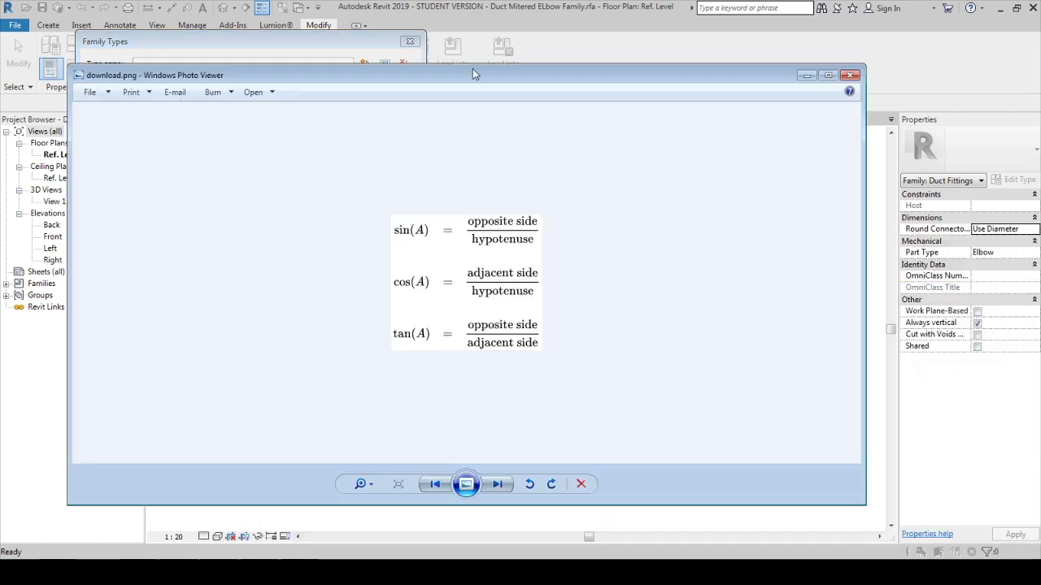
pyautogui.moveTo(472, 68); pyautogui.dragTo(447, 7)
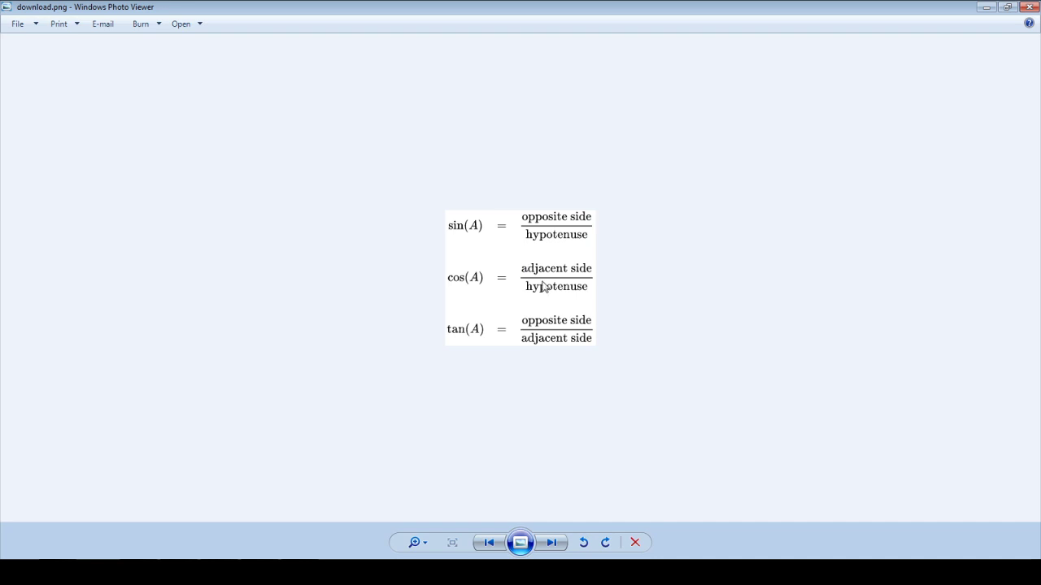
pyautogui.scroll(1, 544, 286)
pyautogui.scroll(-1, 545, 286)
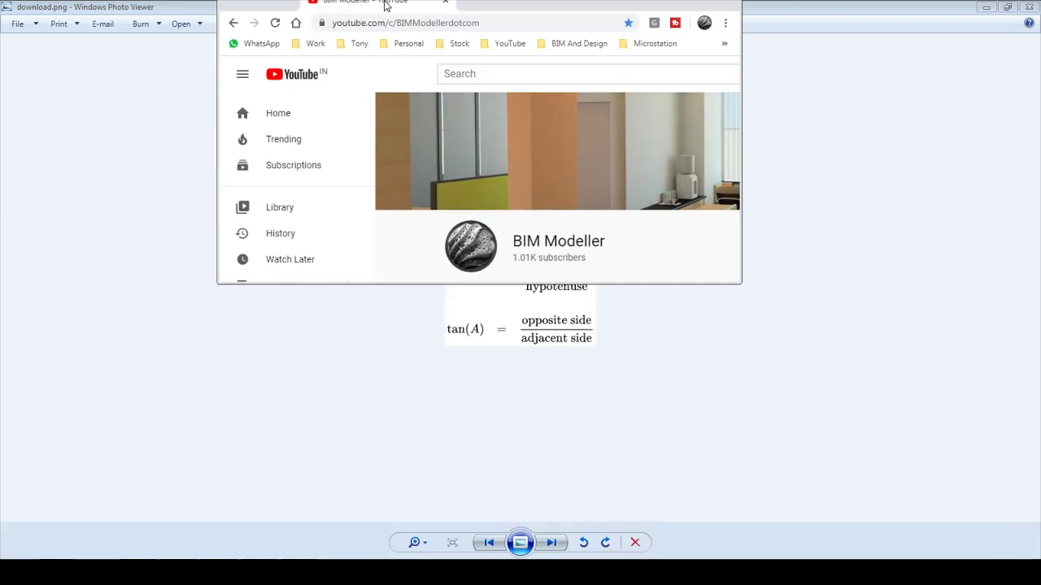
# - Scroll through the YouTube channel's uploads in maximized Chrome, then restore it and switch back
pyautogui.doubleClick(386, 5)
pyautogui.scroll(-3, 322, 329)
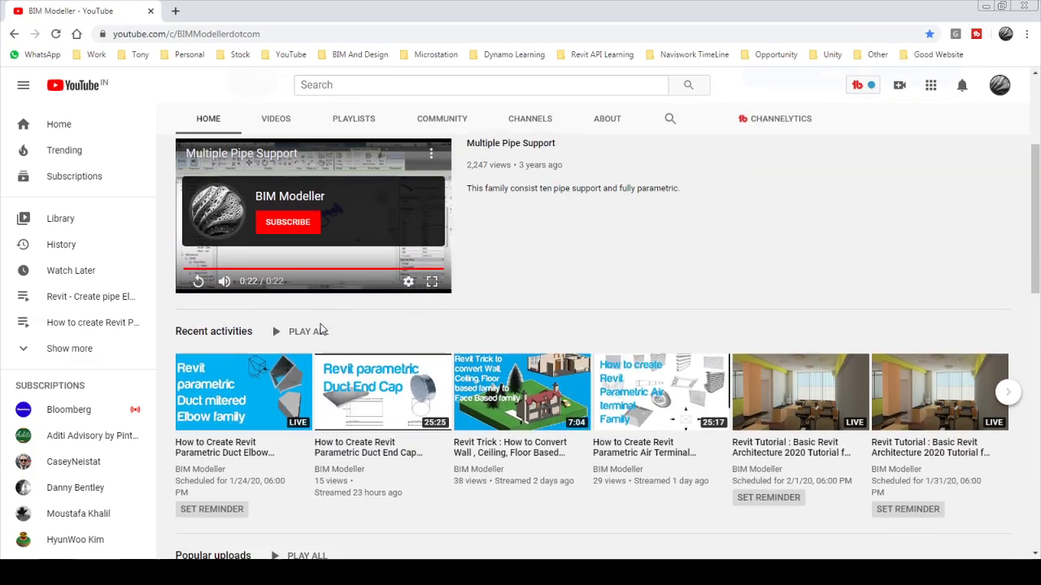
pyautogui.scroll(1, 324, 330)
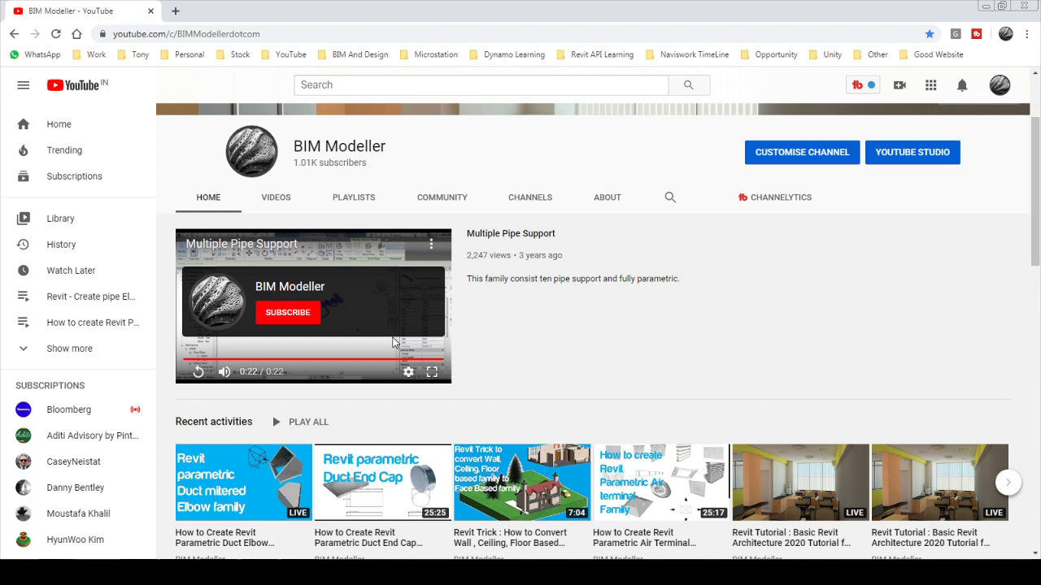
pyautogui.moveTo(528, 9); pyautogui.dragTo(486, 2)
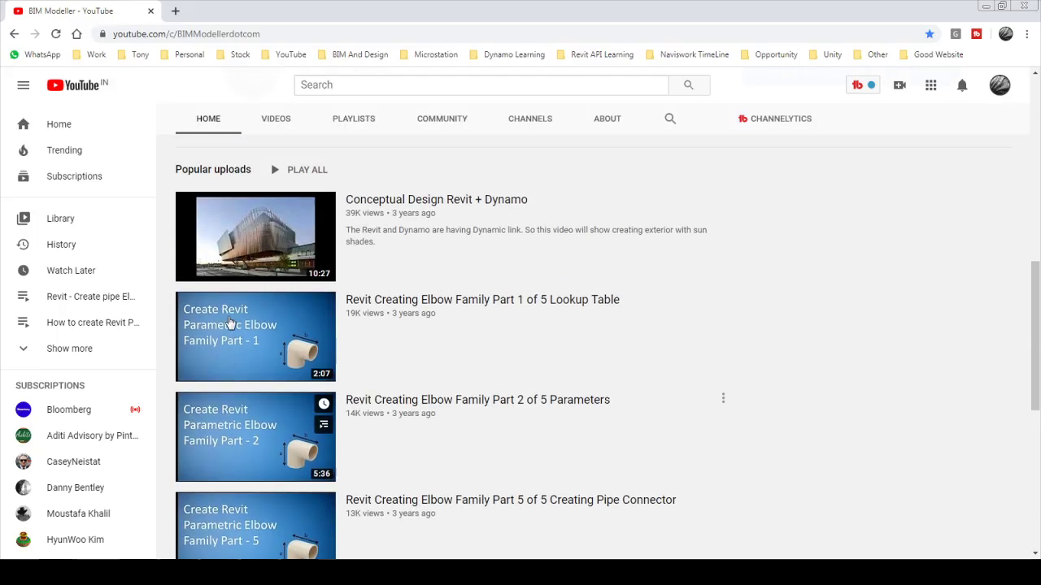
pyautogui.scroll(8, 316, 323)
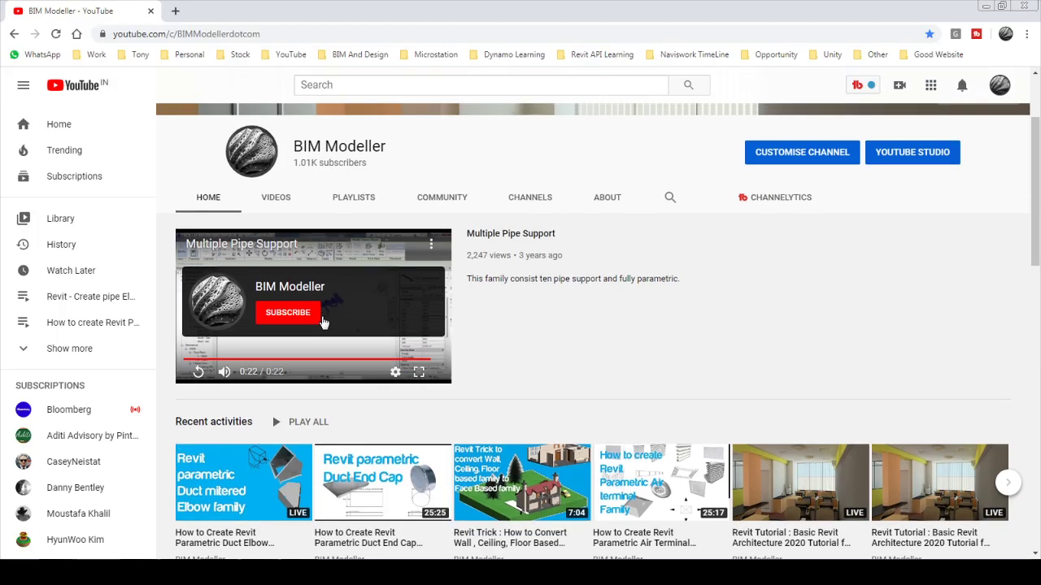
pyautogui.hotkey('alt', 'Tab')
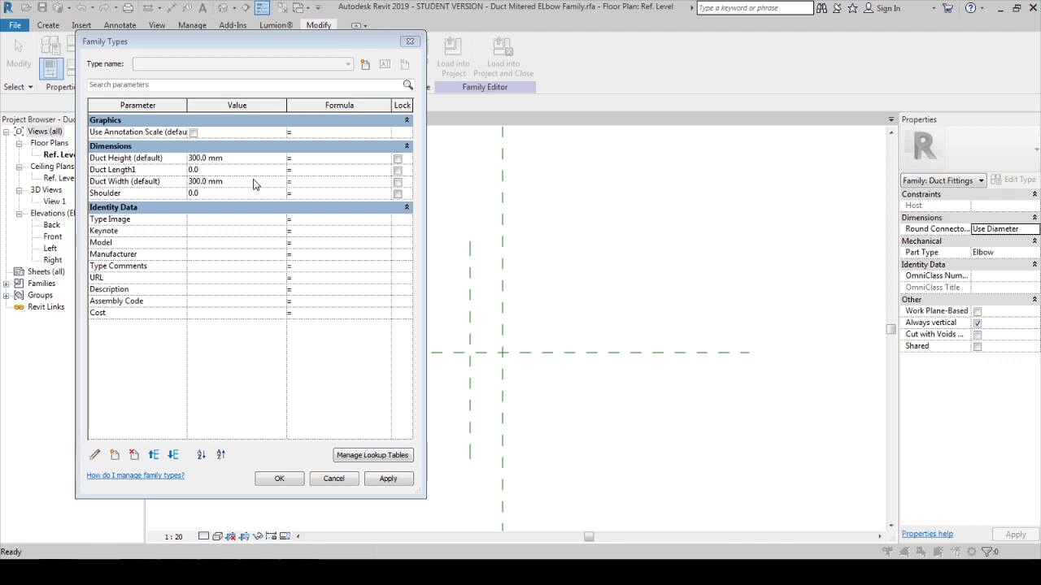
# - Clear the unfinished Duct Length1 formula and add an instance Angle parameter of type Angle
pyautogui.click(327, 187)
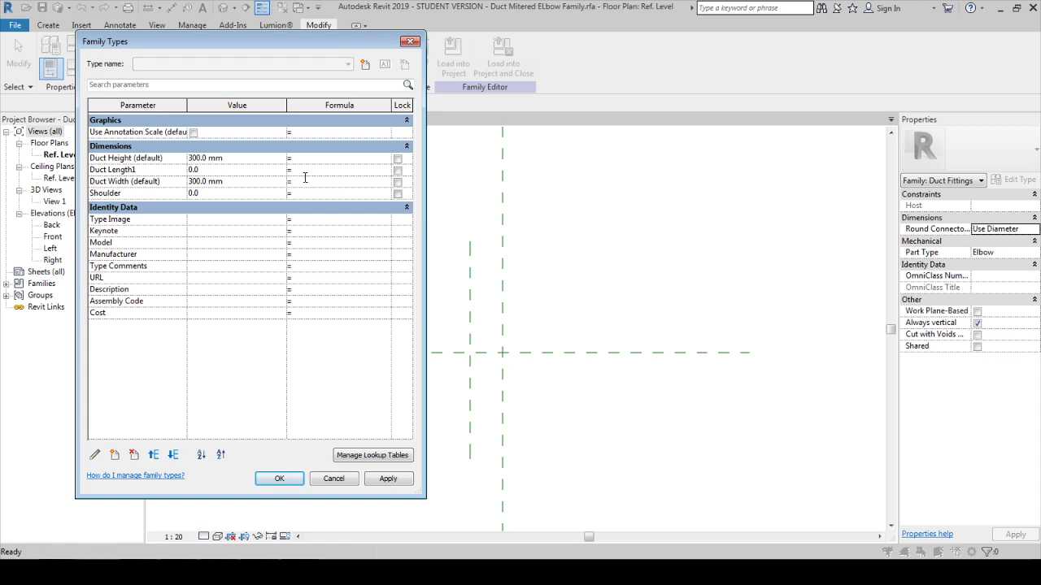
pyautogui.click(309, 170)
pyautogui.press('BackSpace')
pyautogui.press('BackSpace')
pyautogui.press('BackSpace')
pyautogui.press('BackSpace')
pyautogui.click(115, 455)
pyautogui.write('Angle')
pyautogui.press('Tab')
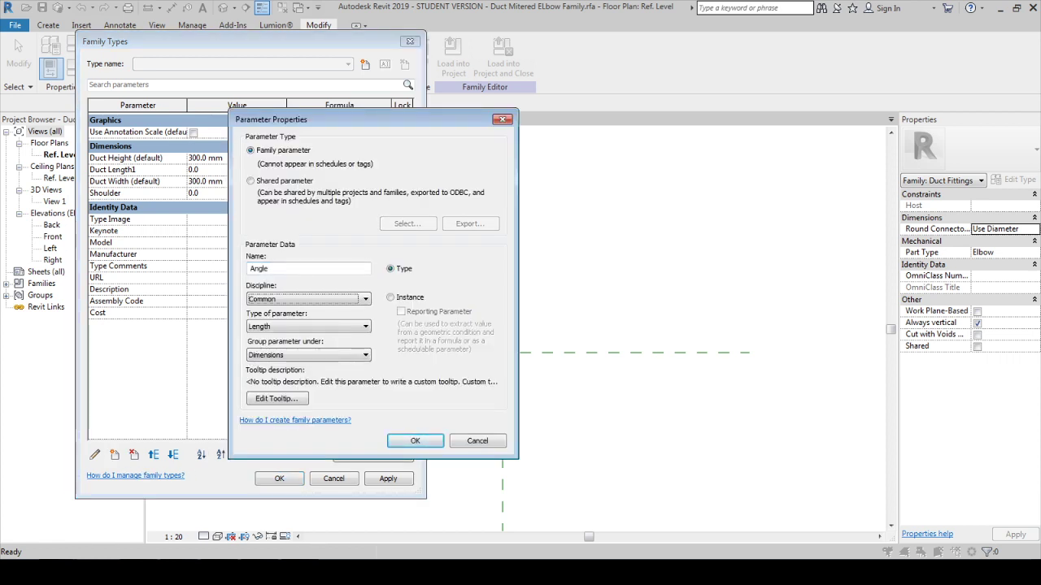
pyautogui.press('Tab')
pyautogui.press('Down')
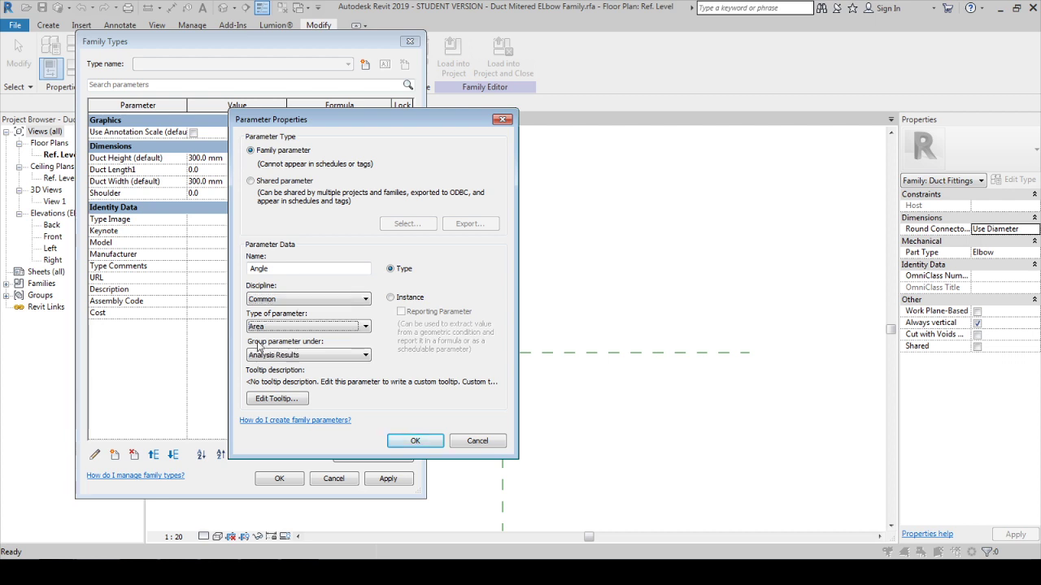
pyautogui.press('Down')
pyautogui.press('Down')
pyautogui.click(409, 299)
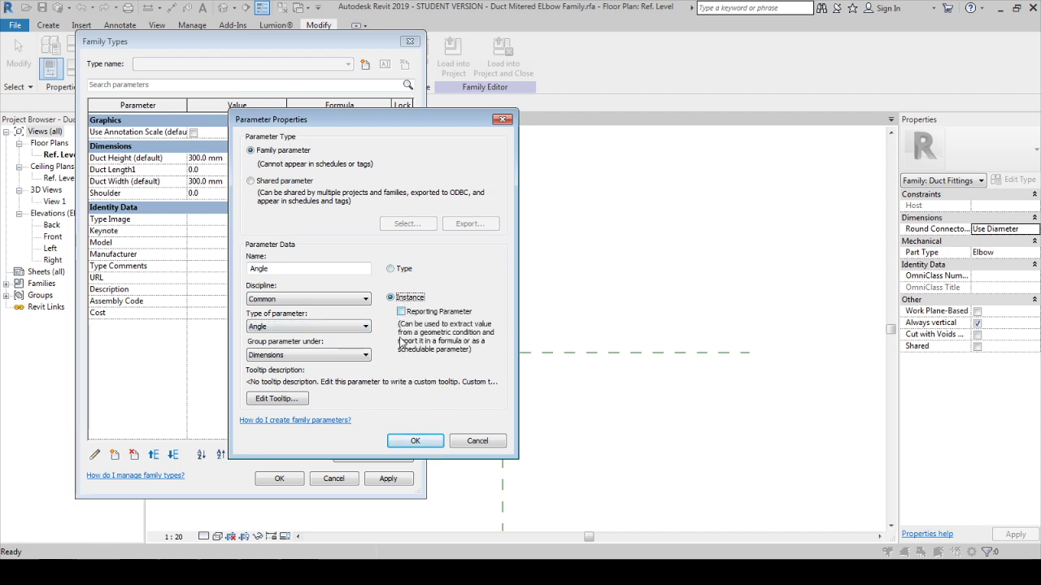
pyautogui.click(405, 443)
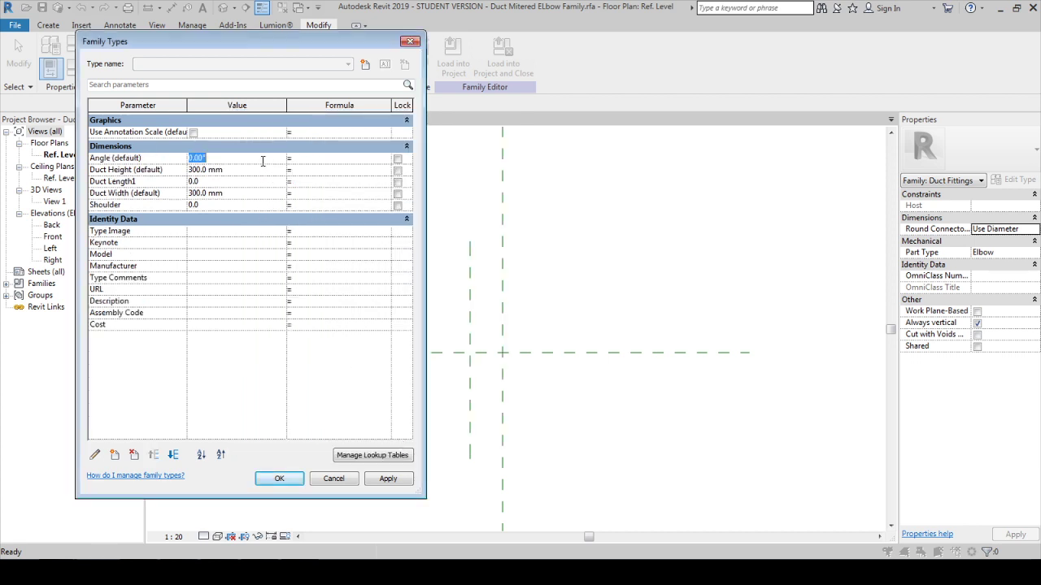
# - Set Angle to 45 and give Duct Length1 the formula tan(Angle/2)*Duct Width/2+Shoulder
pyautogui.write('45')
pyautogui.click(323, 182)
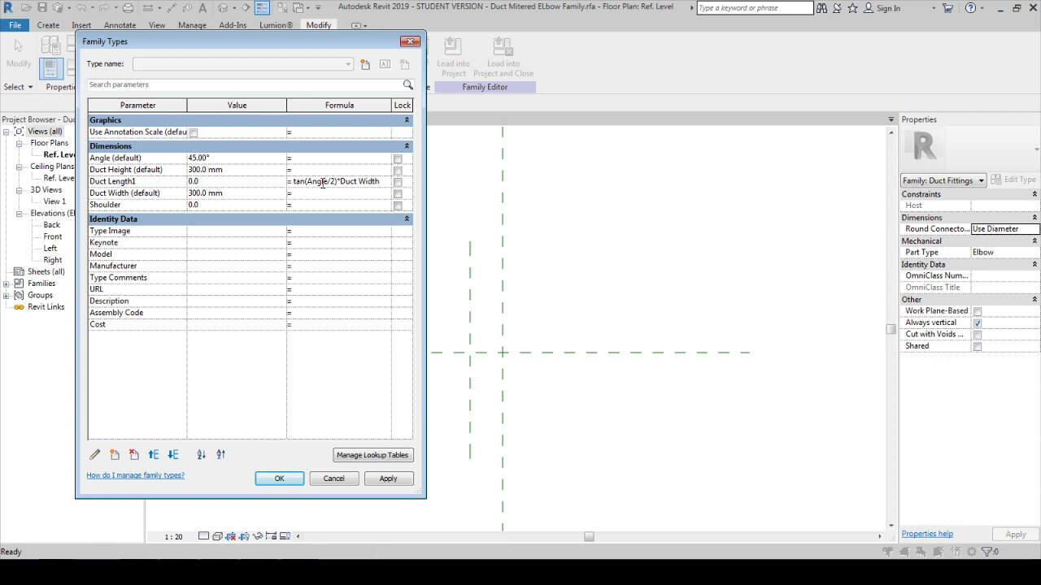
pyautogui.write('+Shoulder)')
pyautogui.press('Tab')
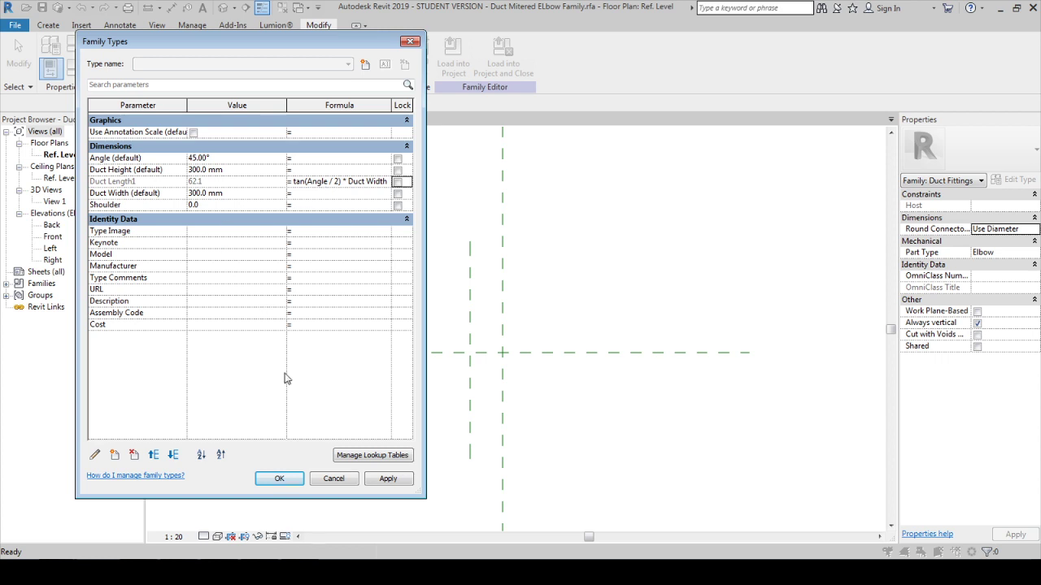
pyautogui.click(294, 183)
pyautogui.moveTo(293, 181); pyautogui.dragTo(434, 178)
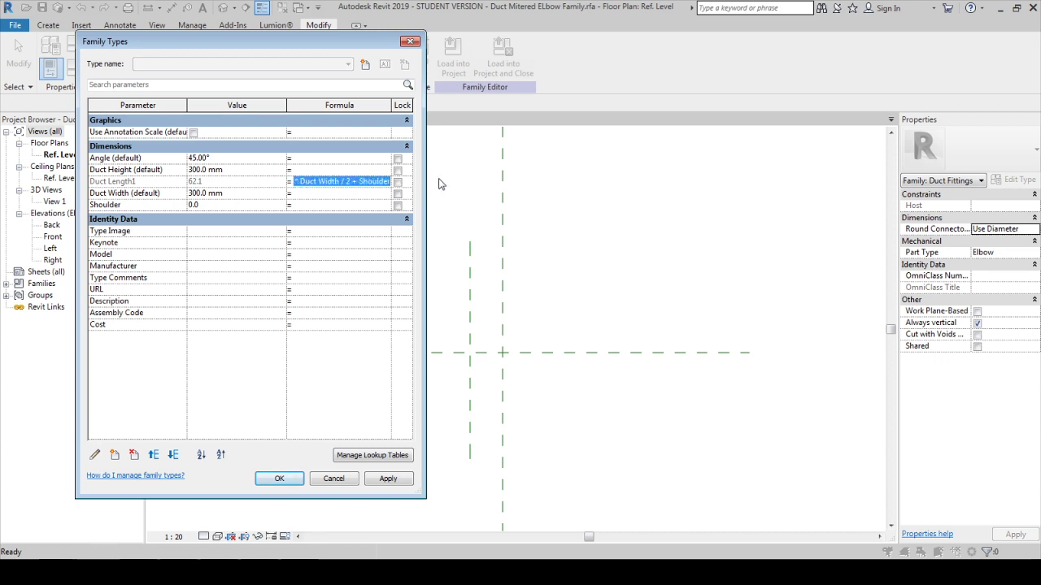
# - Resolve the formula error by making Duct Length1 an instance parameter, then apply the changes
pyautogui.click(279, 479)
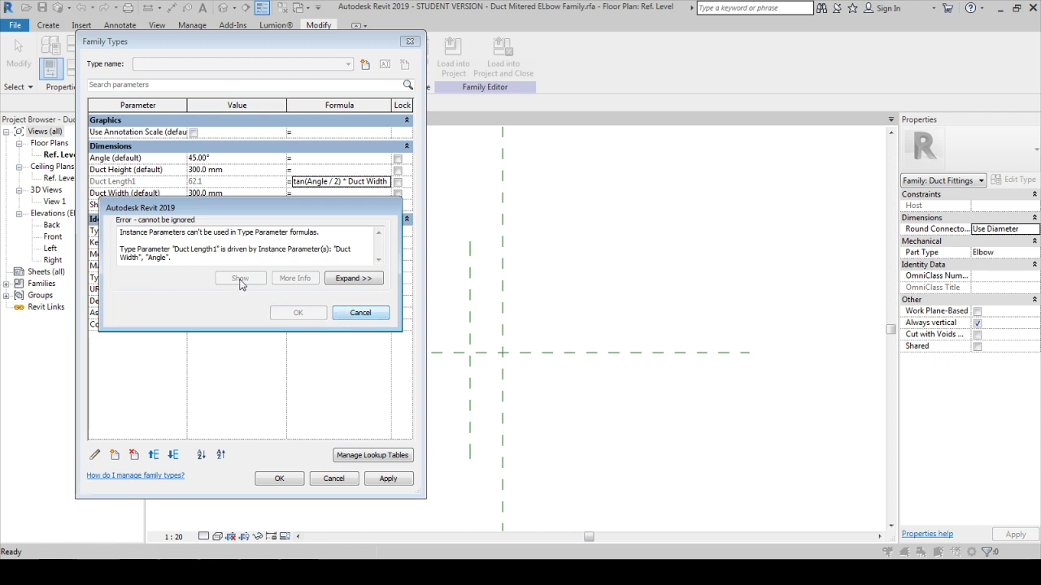
pyautogui.click(350, 316)
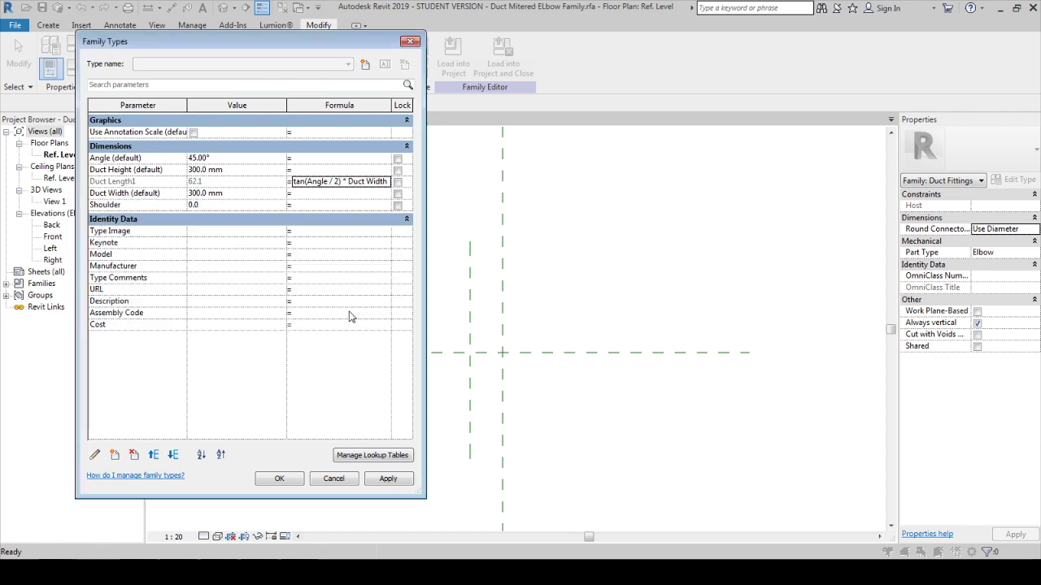
pyautogui.click(174, 185)
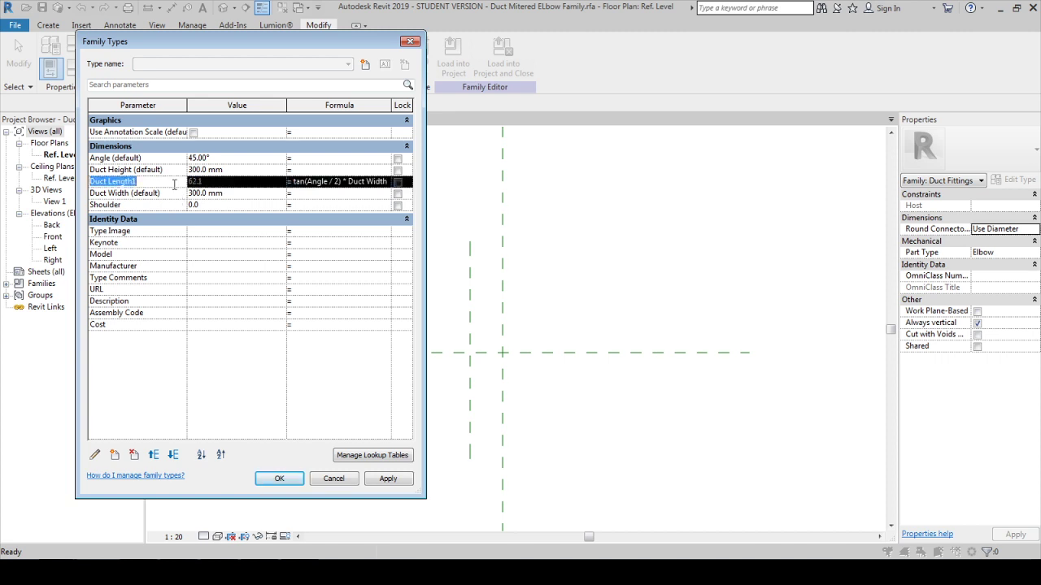
pyautogui.click(94, 455)
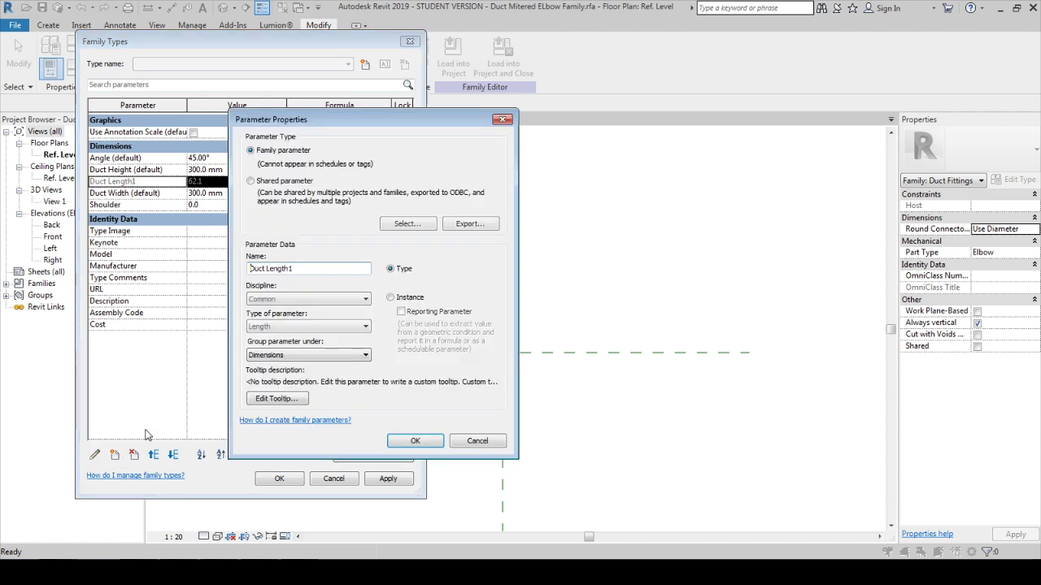
pyautogui.click(391, 298)
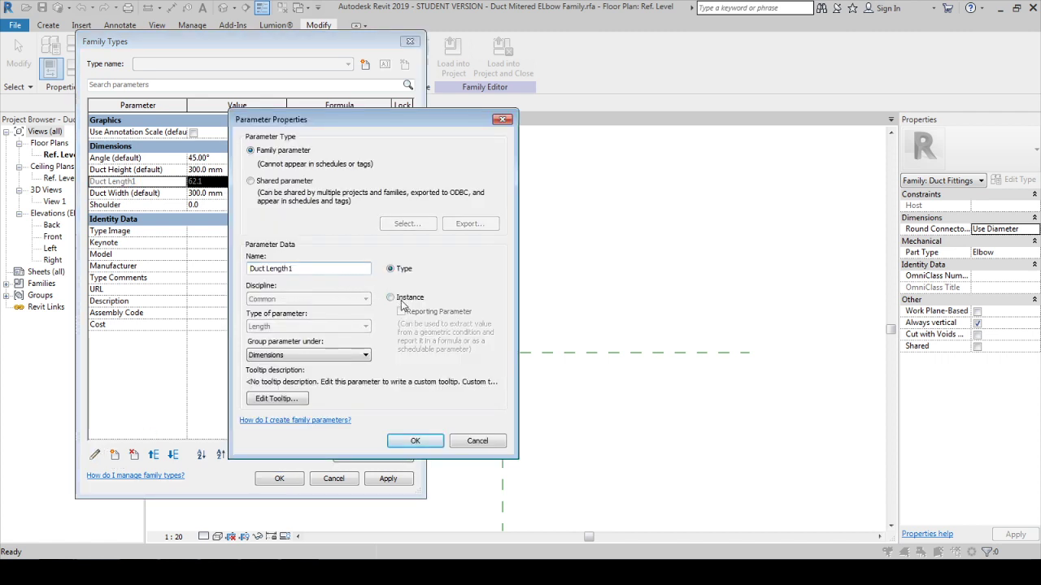
pyautogui.click(414, 441)
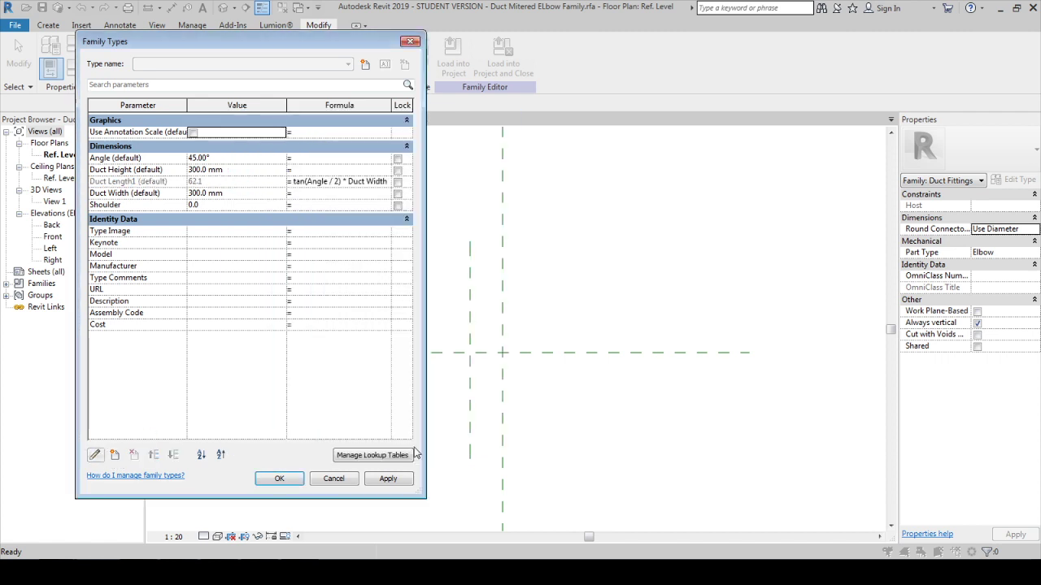
pyautogui.click(285, 478)
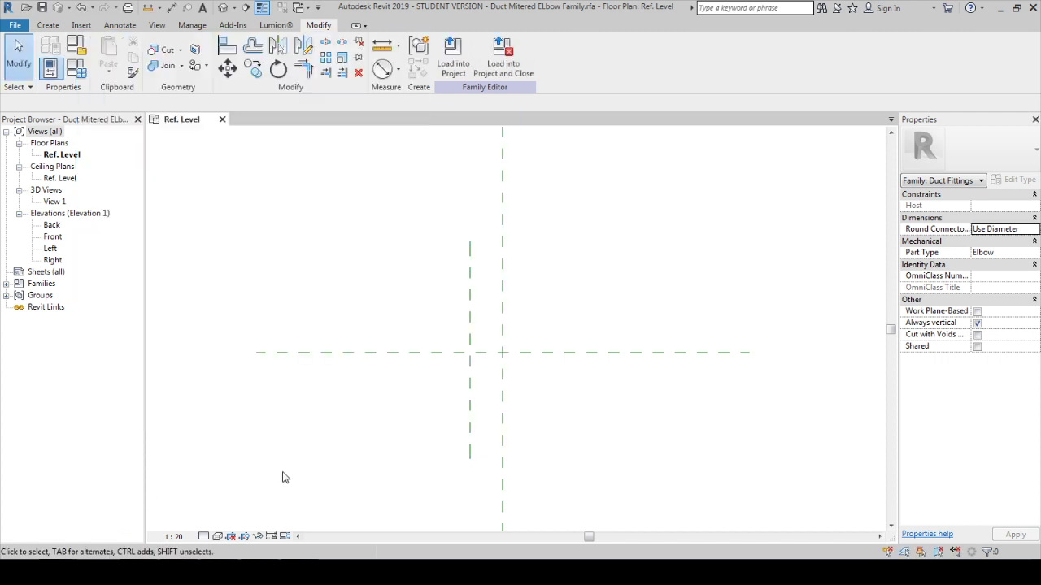
# - Dimension the left and centre reference planes with a 264 aligned dimension
pyautogui.press('d')
pyautogui.press('i')
pyautogui.click(470, 325)
pyautogui.click(503, 297)
pyautogui.click(574, 224)
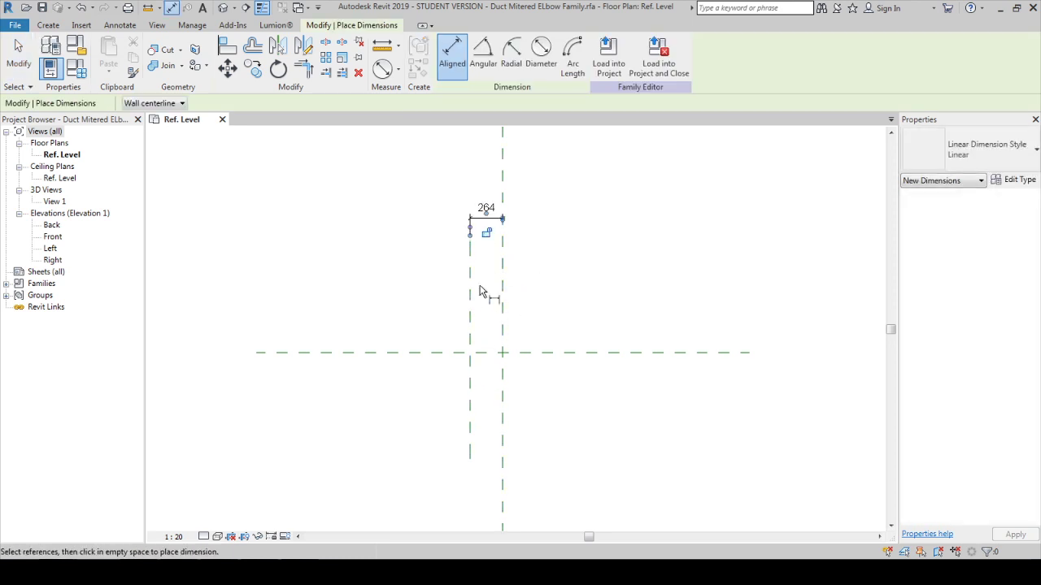
pyautogui.press('Escape')
pyautogui.press('Escape')
# - Draw a horizontal reference line to the right of centre
pyautogui.click(50, 25)
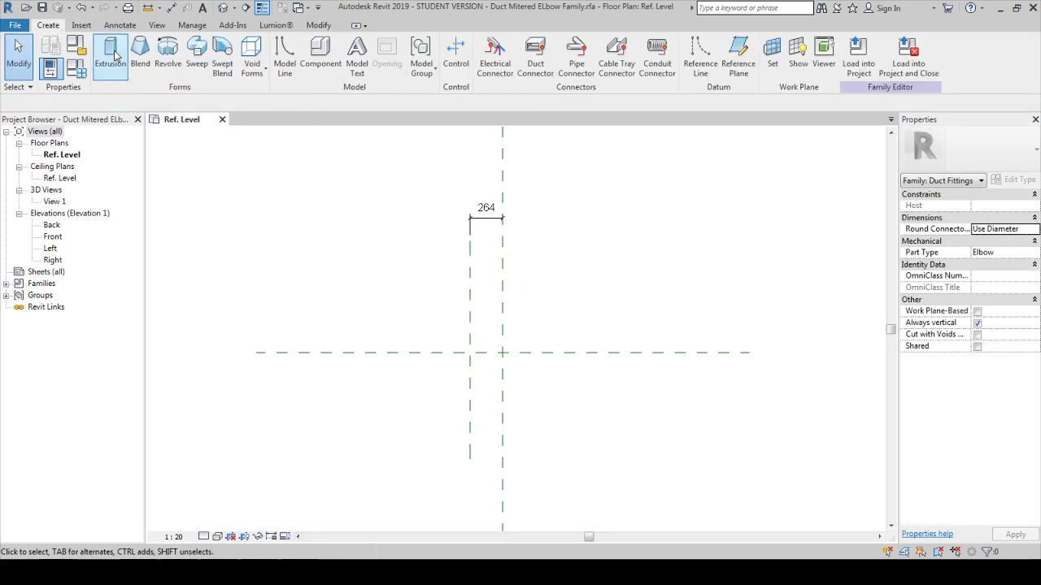
pyautogui.click(700, 64)
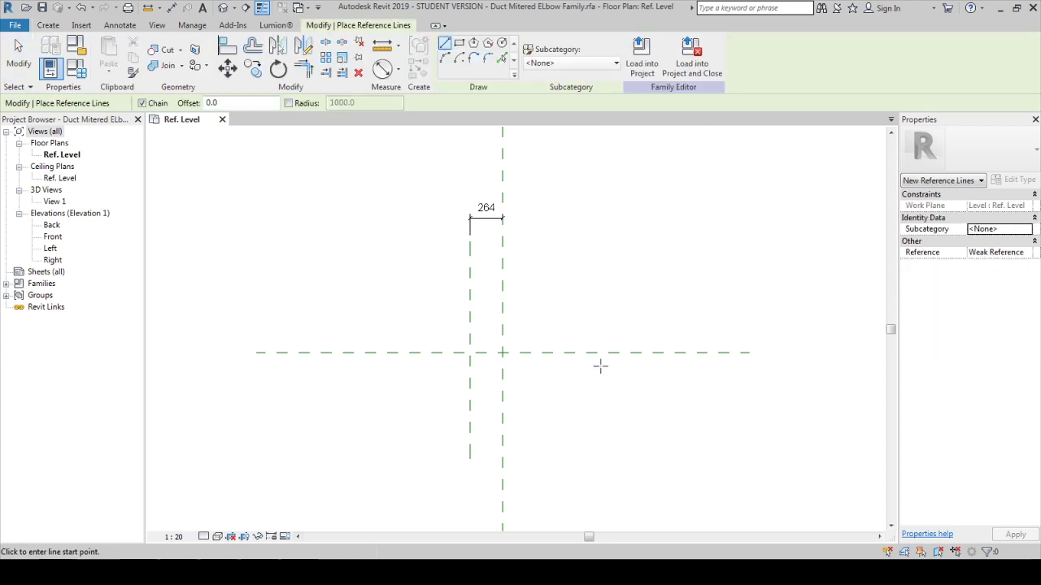
pyautogui.click(602, 301)
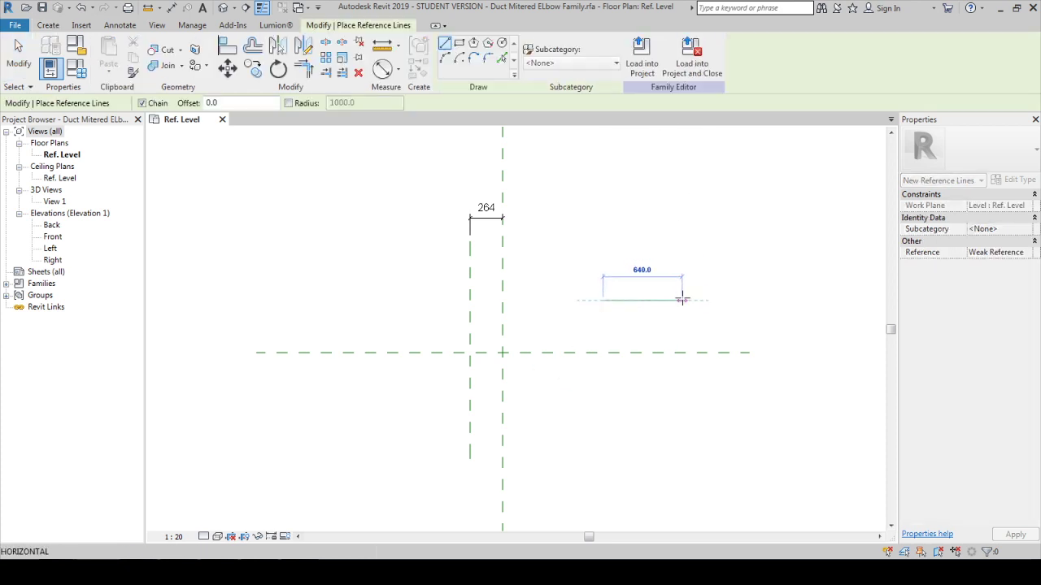
pyautogui.click(681, 301)
pyautogui.press('Escape')
pyautogui.press('Escape')
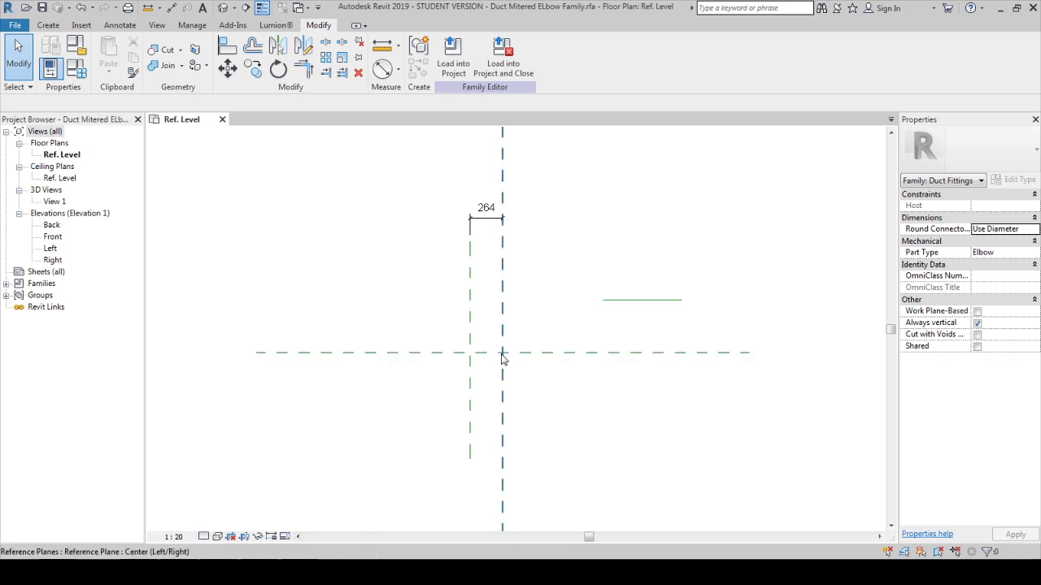
# - Align the reference line's ends to the left and centre planes and onto the horizontal centre plane
pyautogui.press('a')
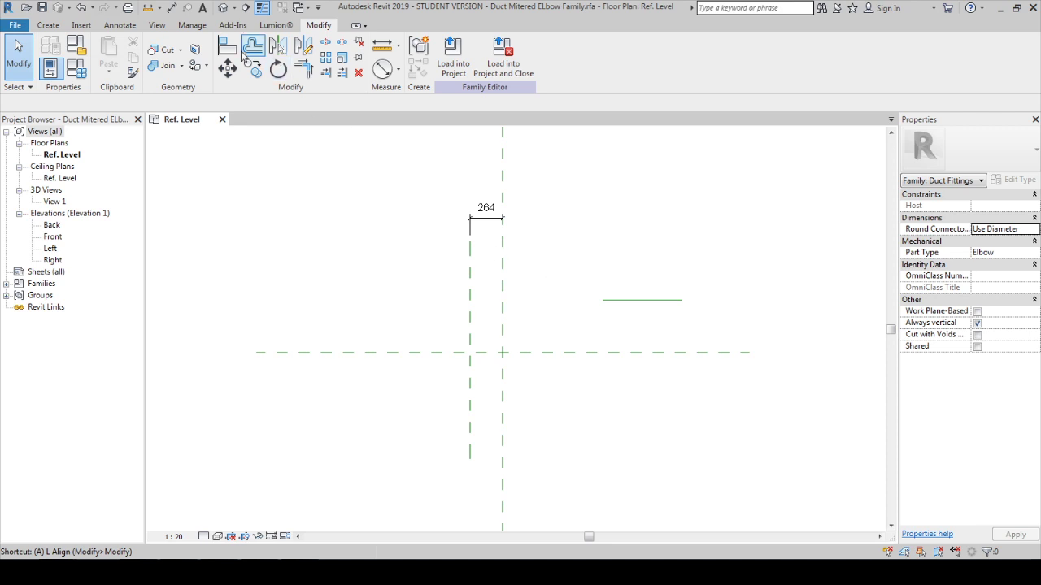
pyautogui.press('l')
pyautogui.click(471, 344)
pyautogui.click(602, 300)
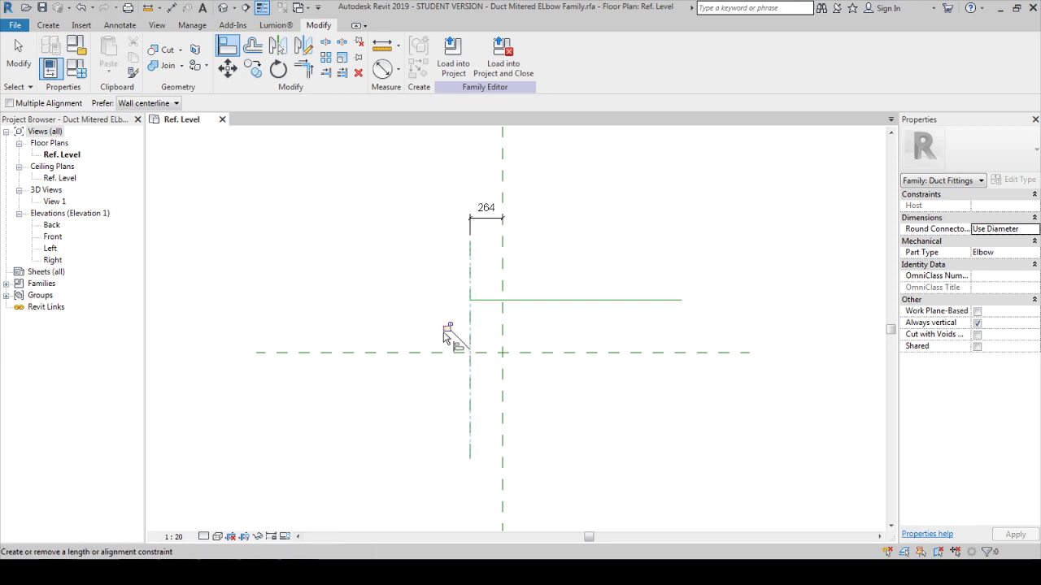
pyautogui.click(504, 334)
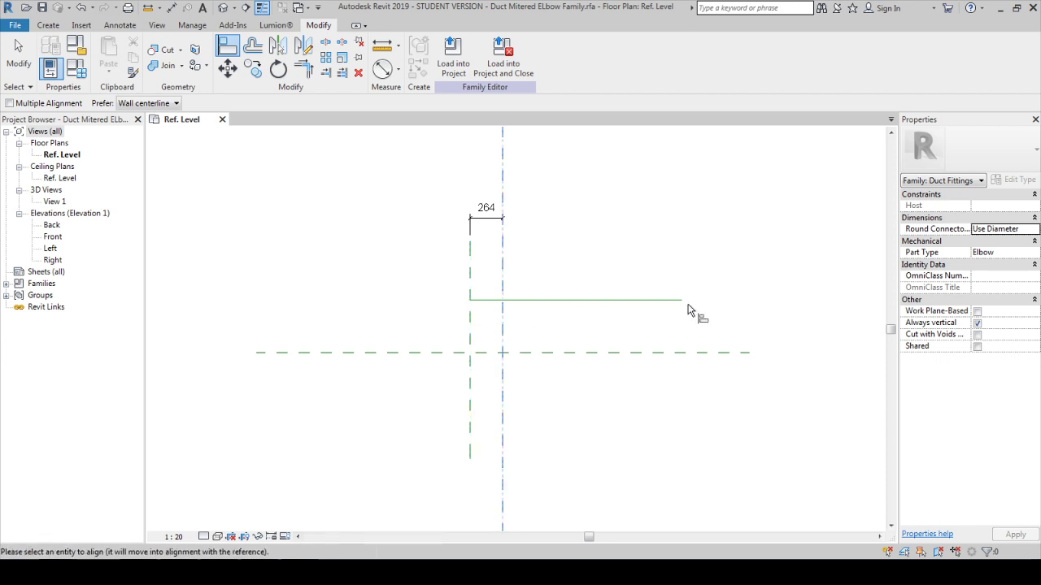
pyautogui.click(684, 299)
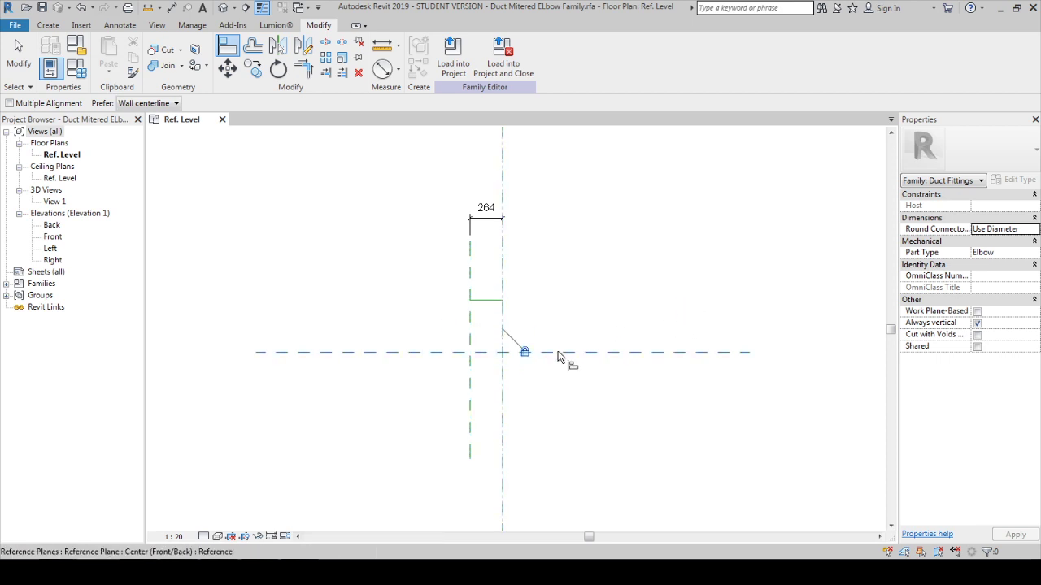
pyautogui.click(560, 358)
pyautogui.click(502, 325)
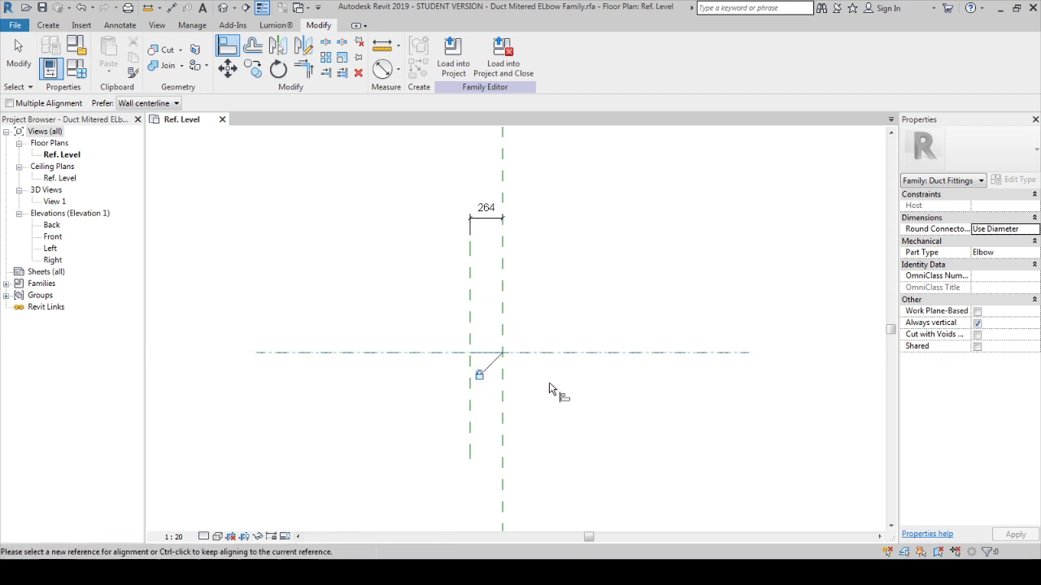
pyautogui.press('Escape')
pyautogui.press('Escape')
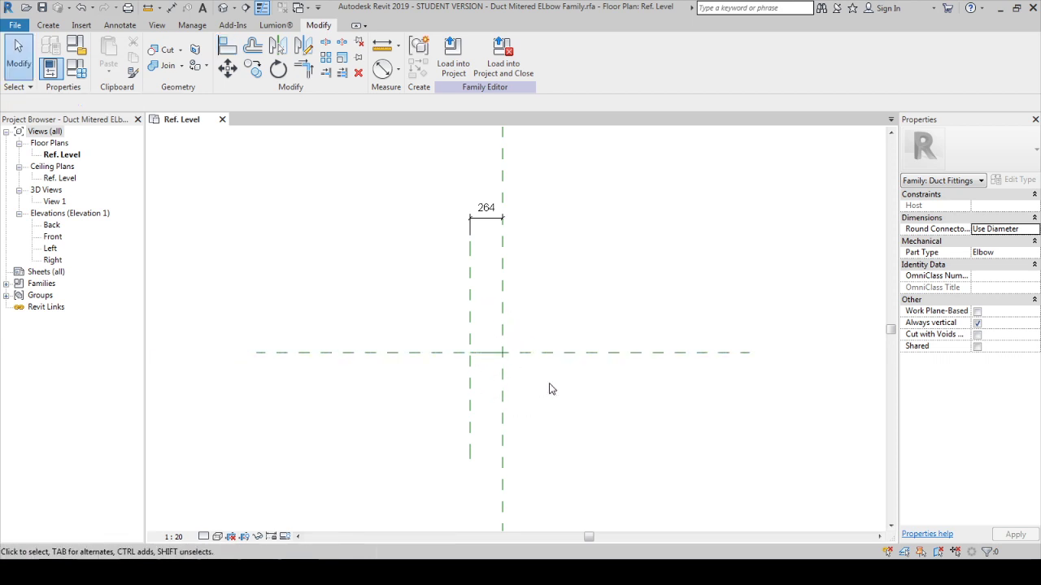
pyautogui.click(490, 358)
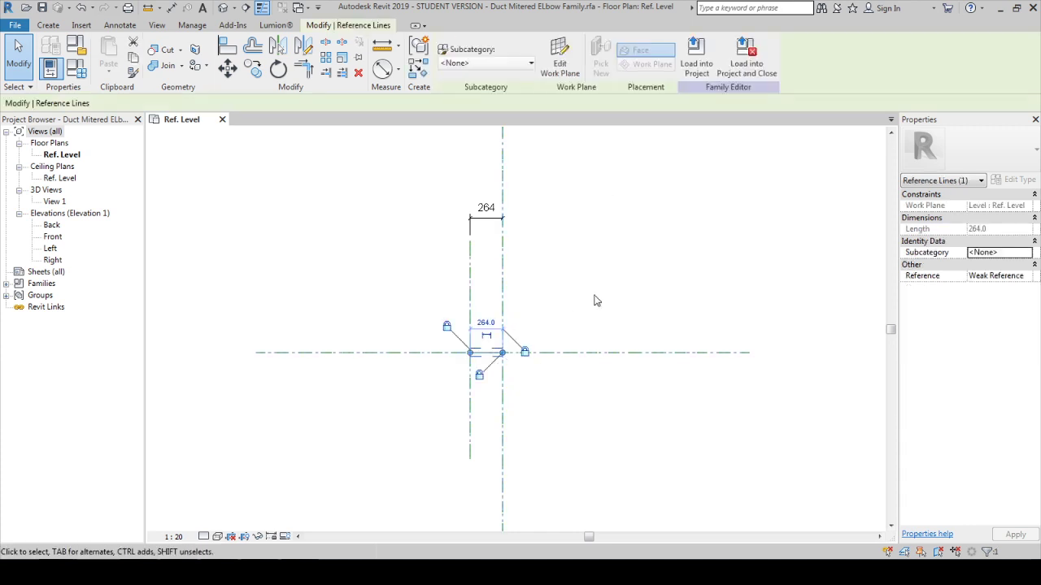
# - Draw a second reference line from the centre planes' intersection at 45° up and to the right
pyautogui.click(413, 274)
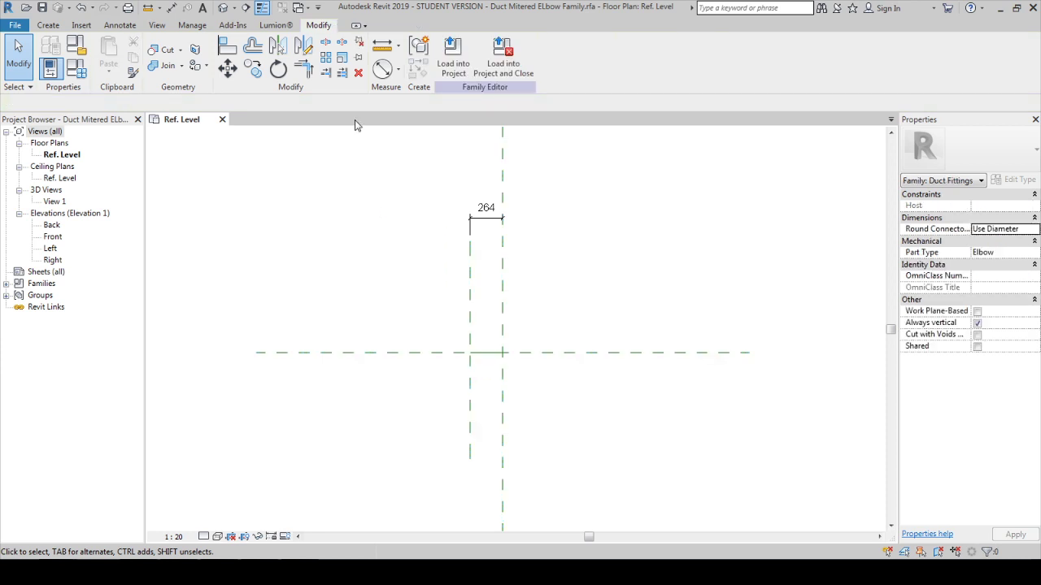
pyautogui.click(51, 25)
pyautogui.click(700, 61)
pyautogui.click(502, 353)
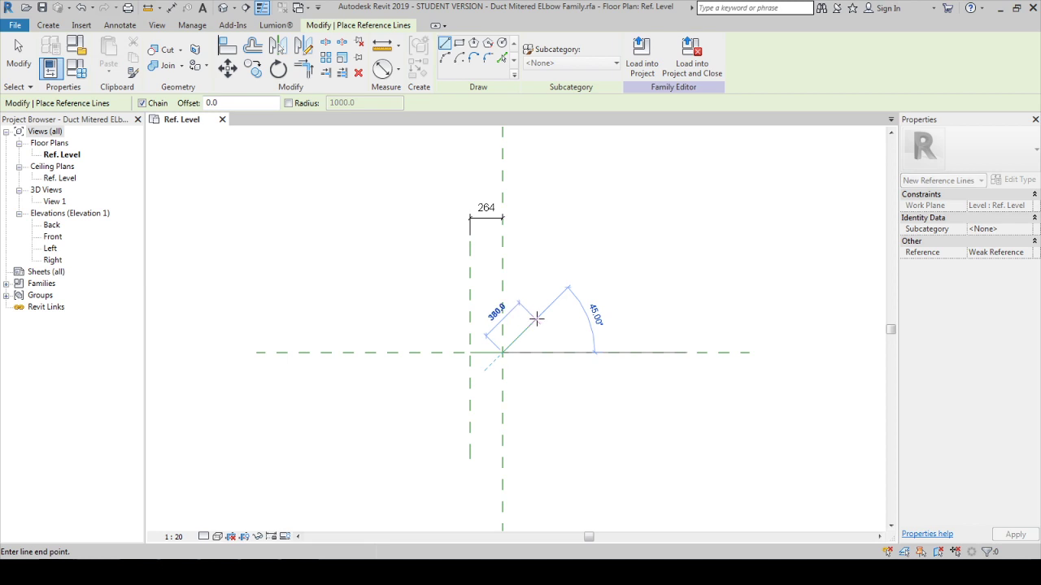
pyautogui.click(535, 322)
pyautogui.press('Escape')
pyautogui.press('Escape')
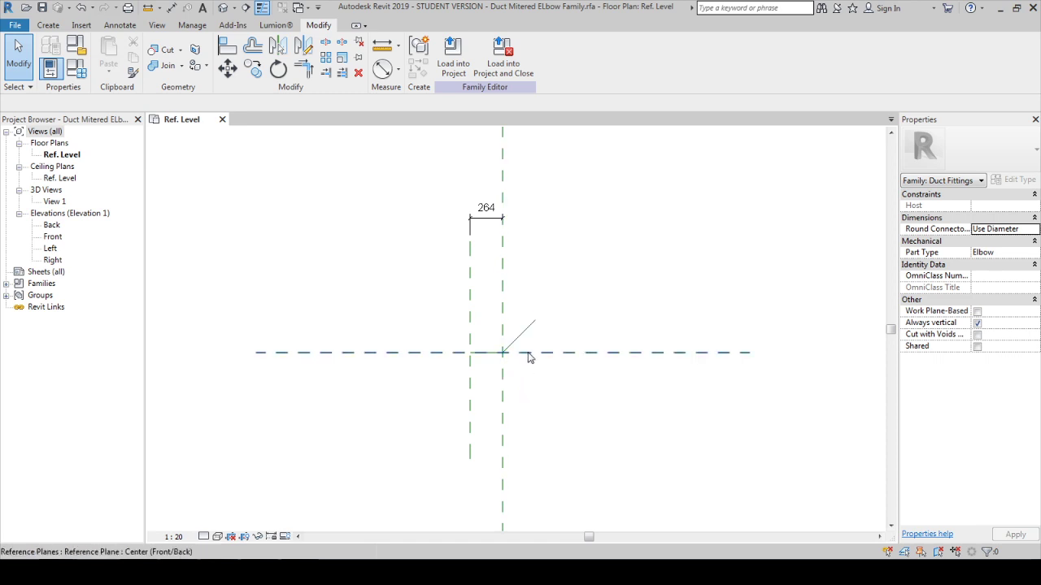
# - Add a 45.00° angular dimension between the horizontal centre plane and the diagonal reference line
pyautogui.click(397, 69)
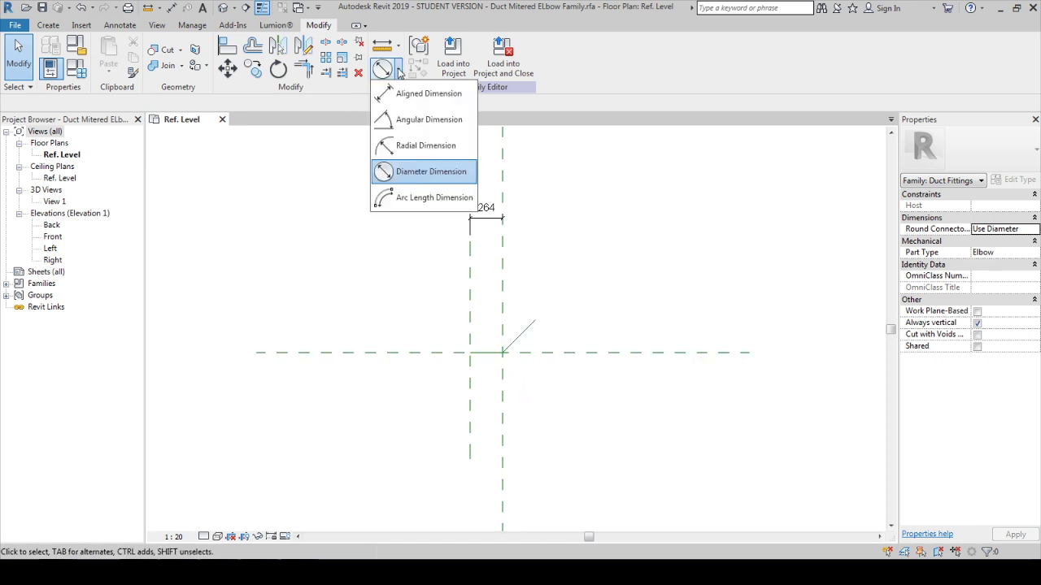
pyautogui.click(407, 119)
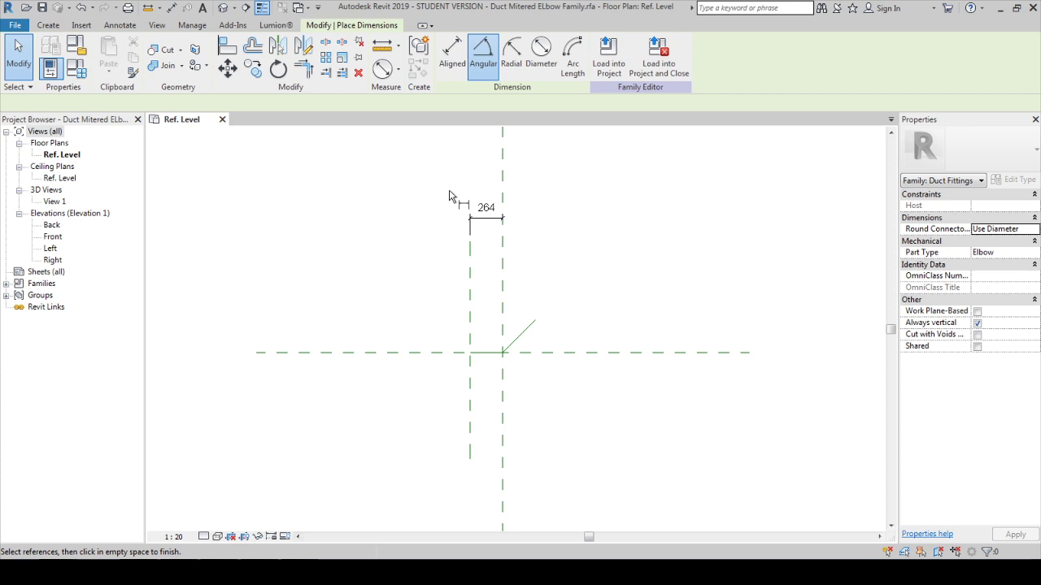
pyautogui.click(533, 353)
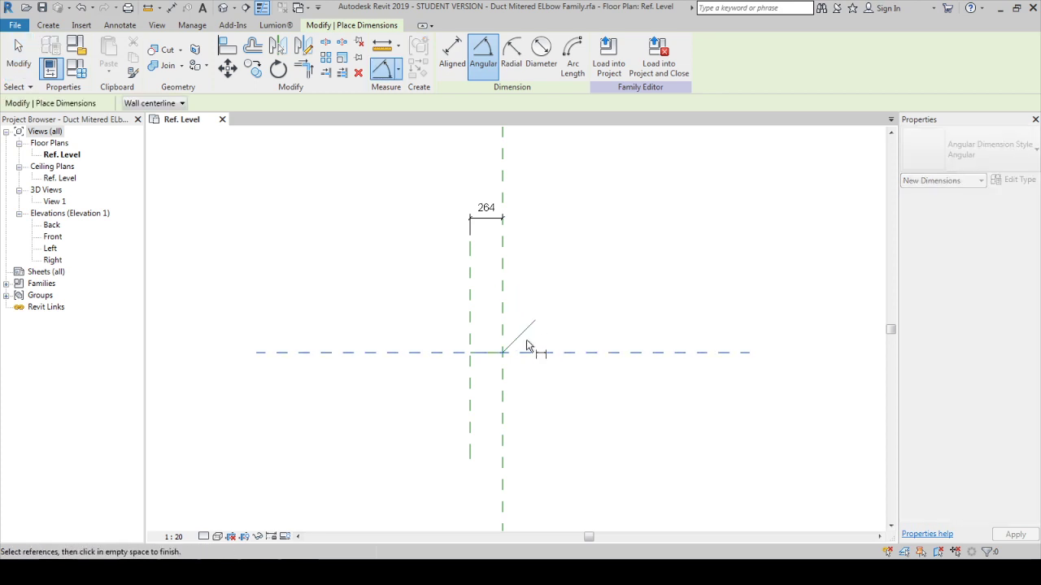
pyautogui.click(527, 337)
pyautogui.click(597, 350)
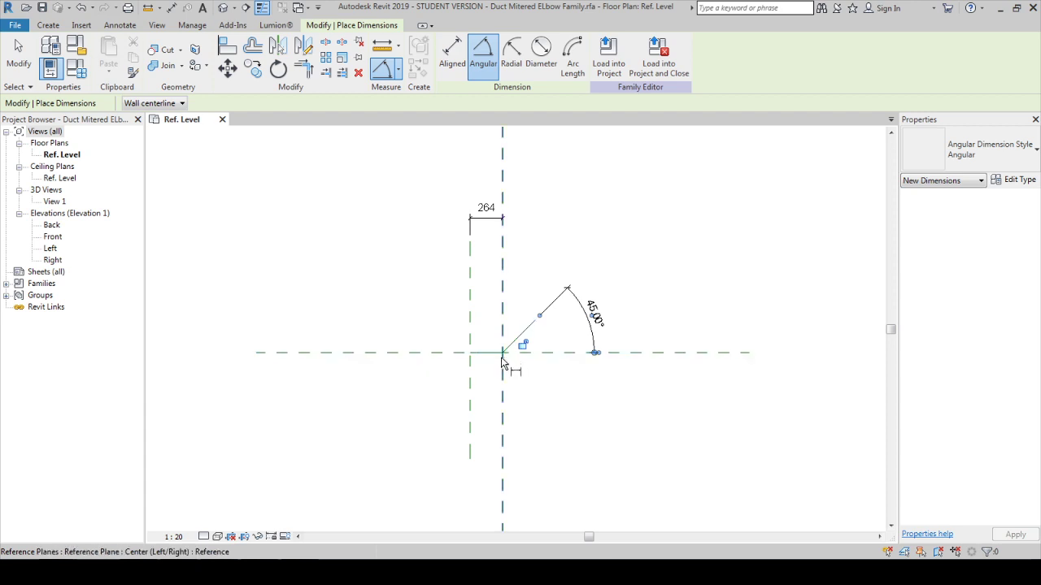
# - Add a 380 aligned dimension along the diagonal reference line
pyautogui.press('Tab')
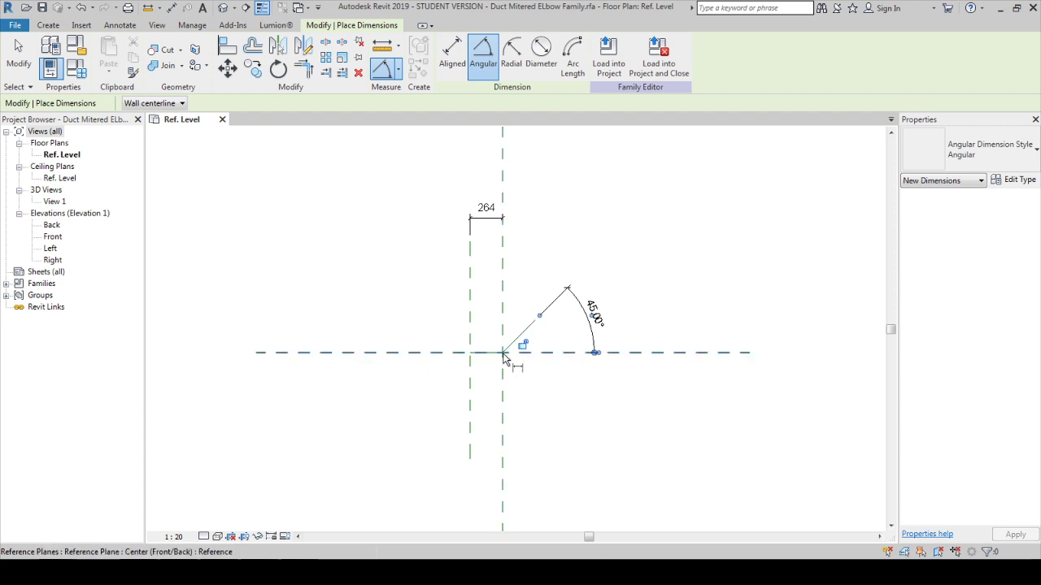
pyautogui.press('Tab')
pyautogui.press('Tab')
pyautogui.press('Tab')
pyautogui.press('Tab')
pyautogui.press('Tab')
pyautogui.press('Tab')
pyautogui.press('Tab')
pyautogui.press('Tab')
pyautogui.press('Tab')
pyautogui.press('Tab')
pyautogui.press('Tab')
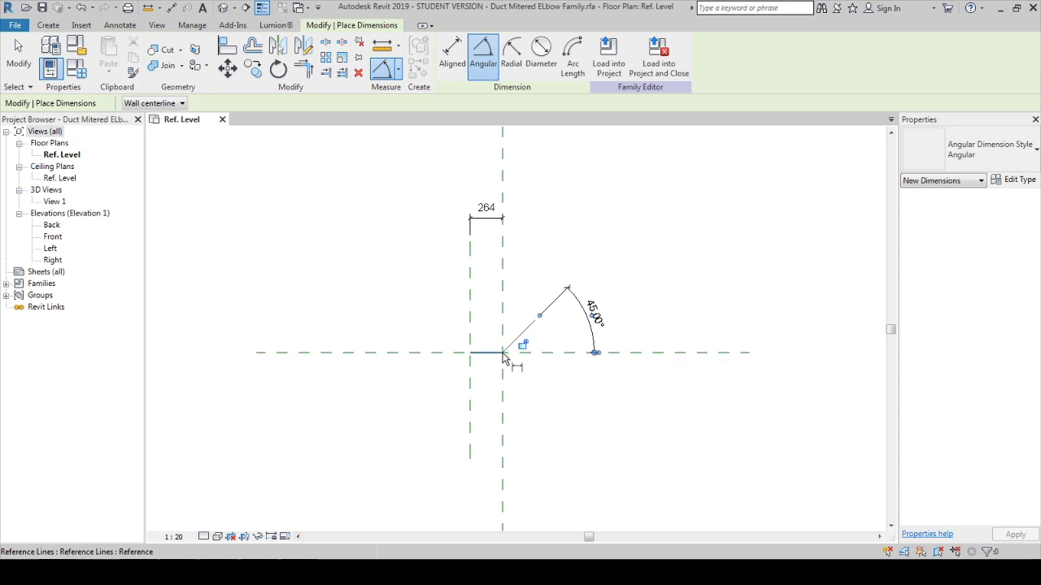
pyautogui.press('Tab')
pyautogui.press('Tab')
pyautogui.click(397, 69)
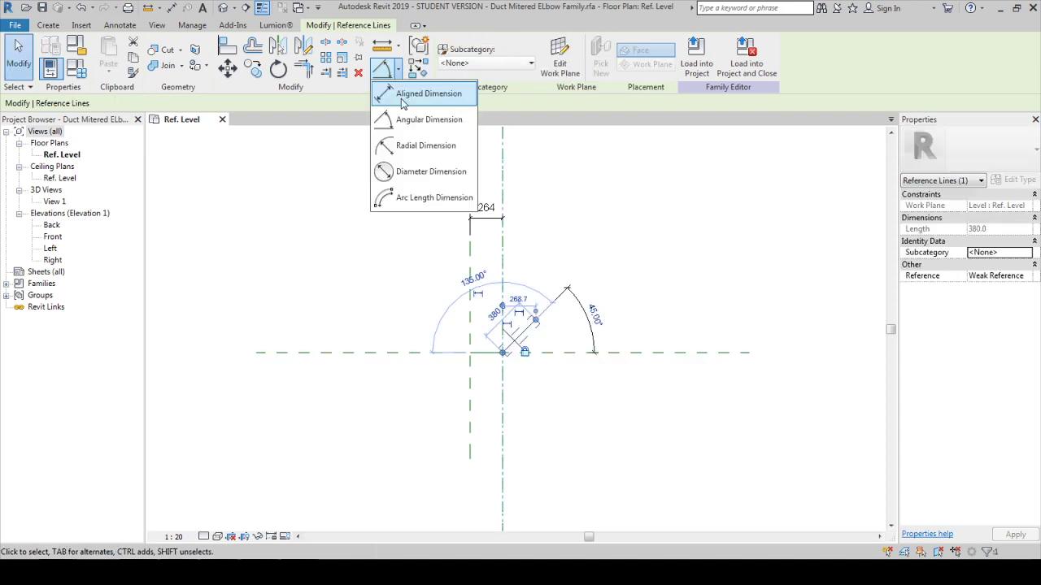
pyautogui.click(418, 97)
pyautogui.press('Tab')
pyautogui.press('Tab')
pyautogui.press('Tab')
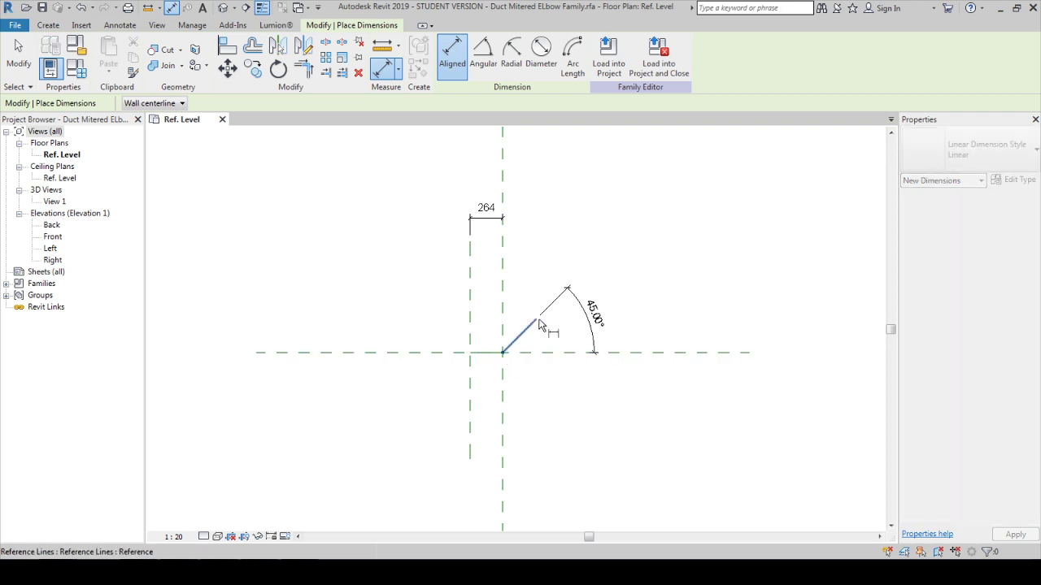
pyautogui.click(525, 330)
pyautogui.click(523, 302)
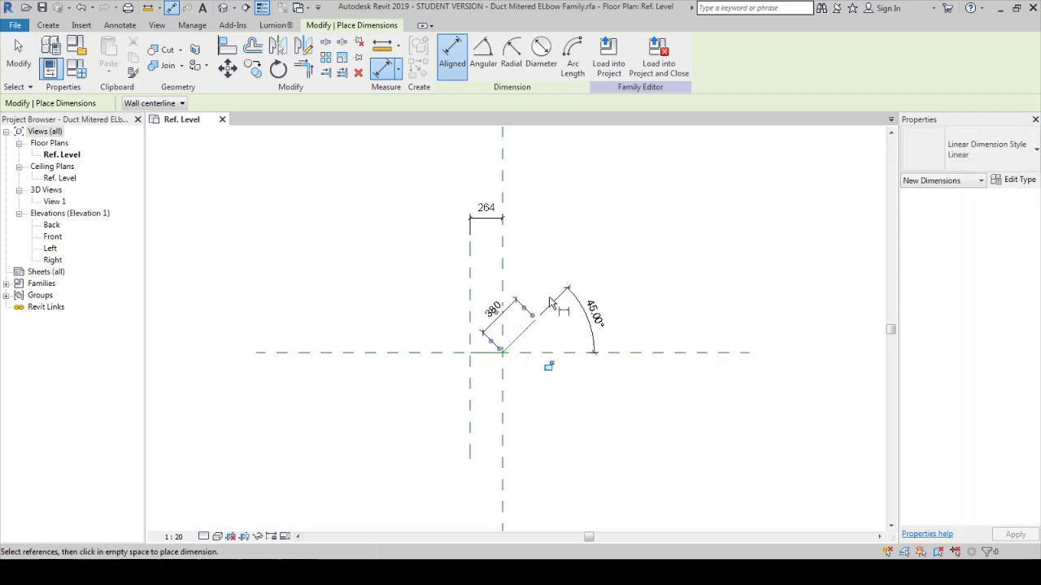
pyautogui.press('Escape')
pyautogui.press('Escape')
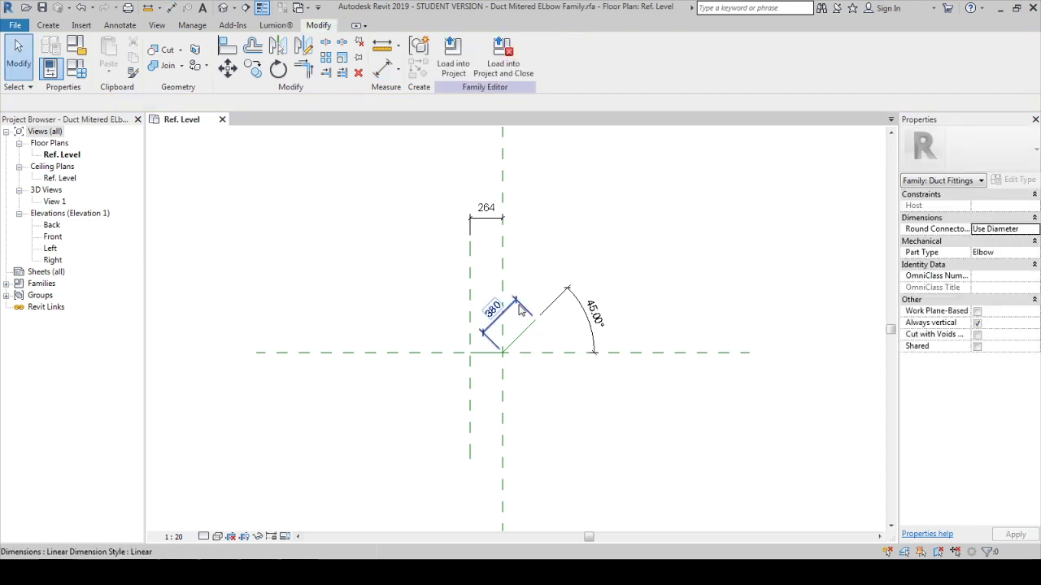
# - Label both the 264 and 380 dimensions with the Duct Length1 parameter
pyautogui.keyDown('ctrl'); pyautogui.click(497, 221); pyautogui.keyUp('ctrl')
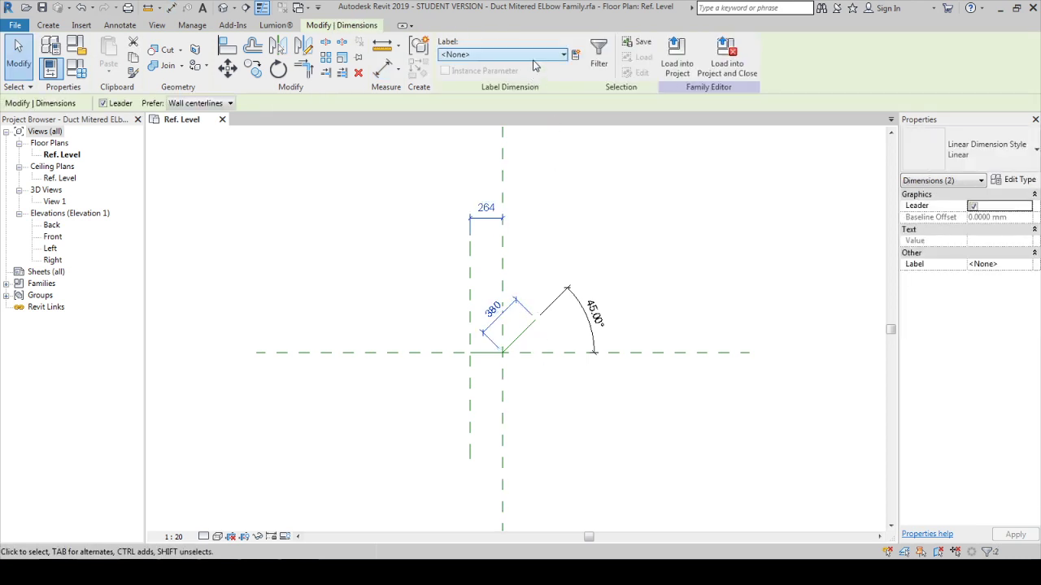
pyautogui.click(532, 126)
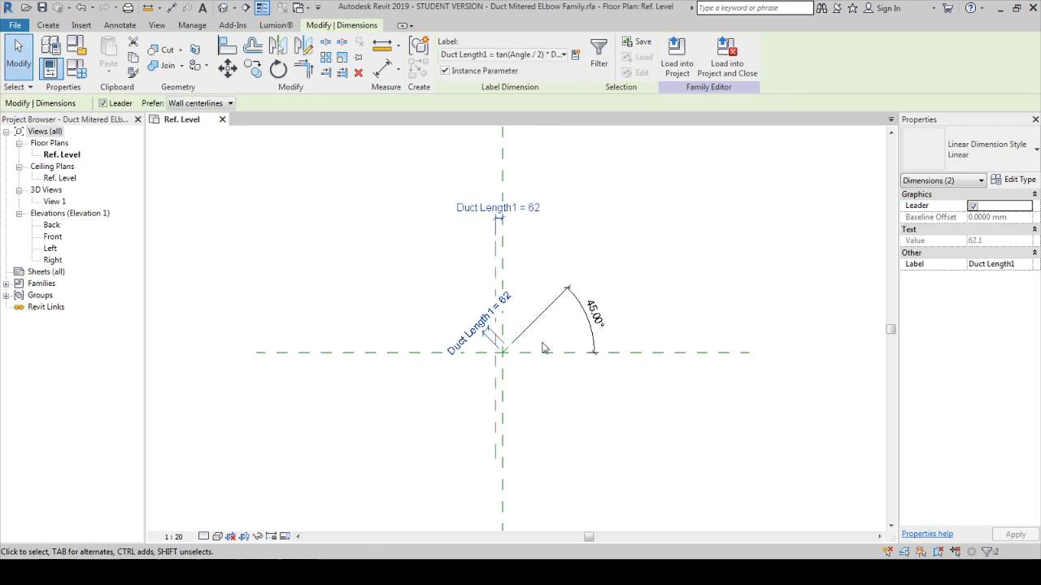
pyautogui.scroll(2, 520, 355)
pyautogui.click(524, 393)
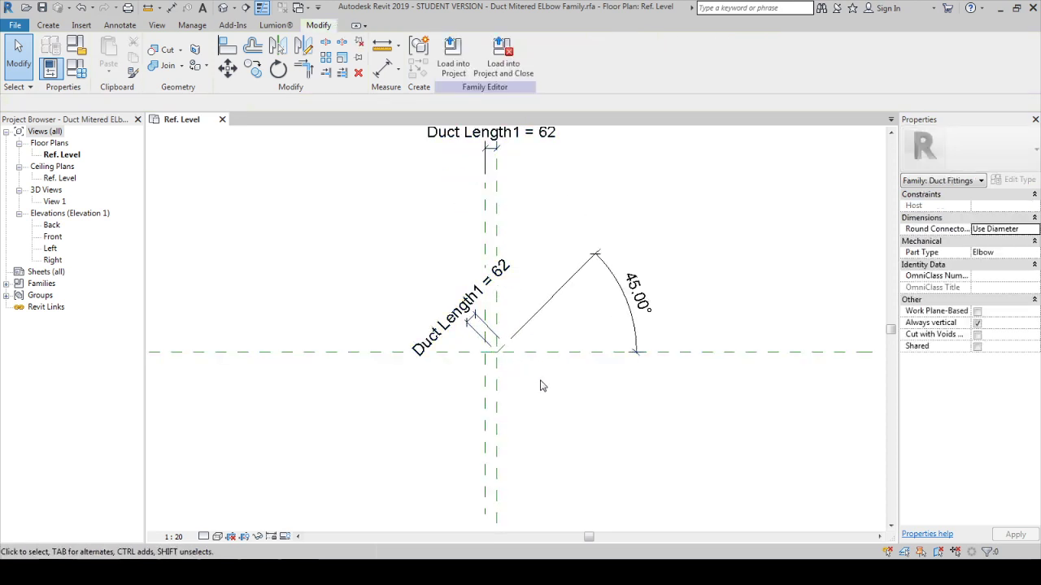
# - Set the view scale to 1:5 and move the top Duct Length1 dimension down near the elbow
pyautogui.click(173, 536)
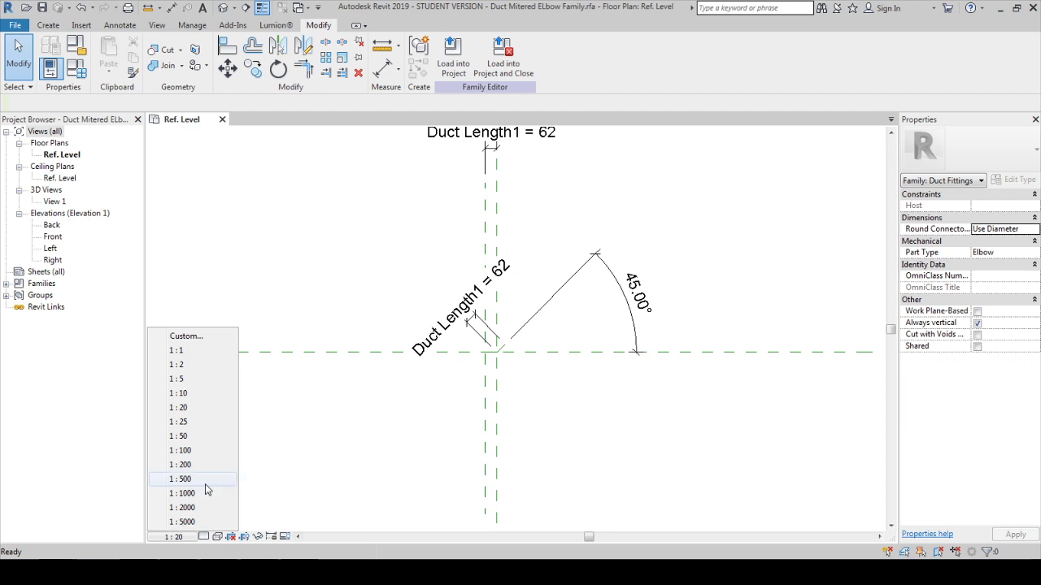
pyautogui.click(176, 379)
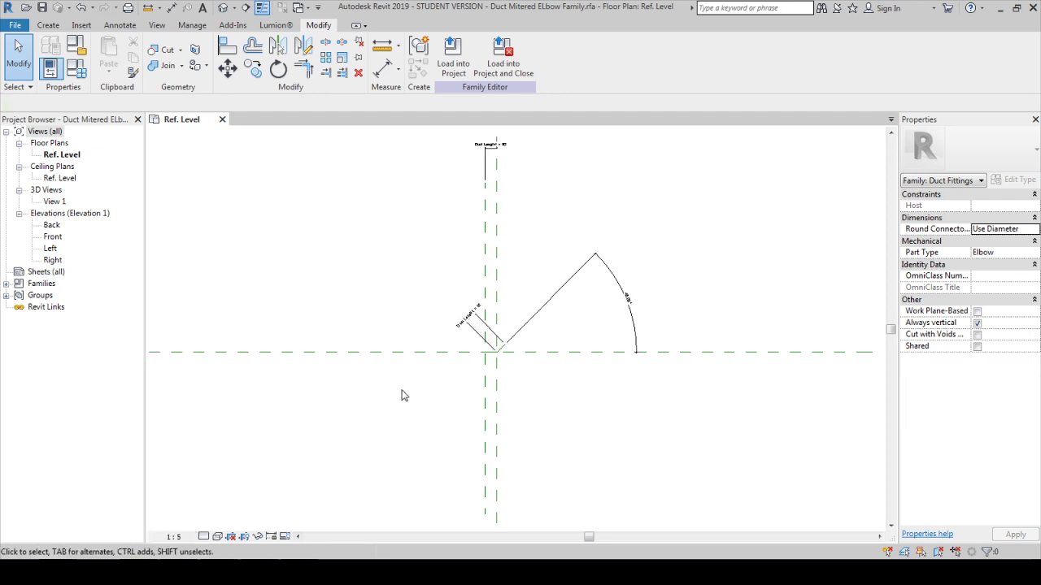
pyautogui.click(486, 151)
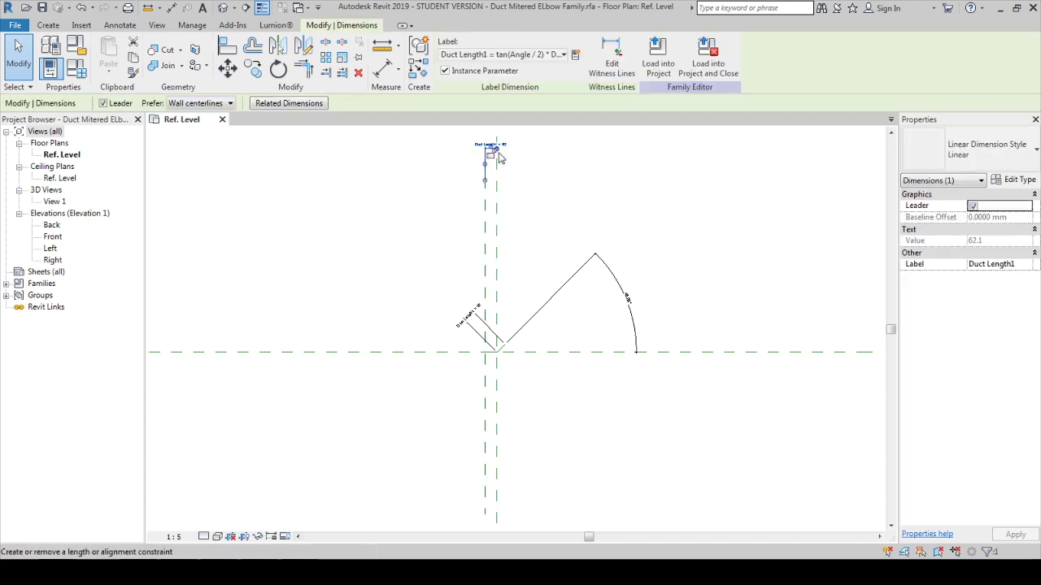
pyautogui.scroll(2, 482, 155)
pyautogui.moveTo(478, 154); pyautogui.dragTo(431, 385)
pyautogui.scroll(-2, 443, 254)
pyautogui.scroll(2, 635, 390)
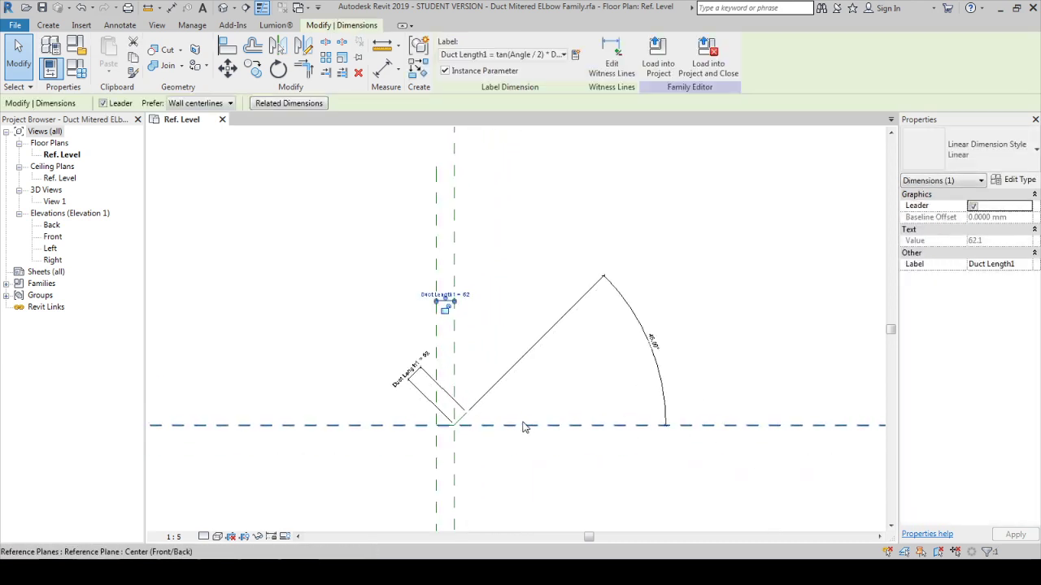
# - Pull the 45° angle dimension in toward its vertex and label it Angle
pyautogui.click(679, 373)
pyautogui.moveTo(679, 373); pyautogui.dragTo(529, 423)
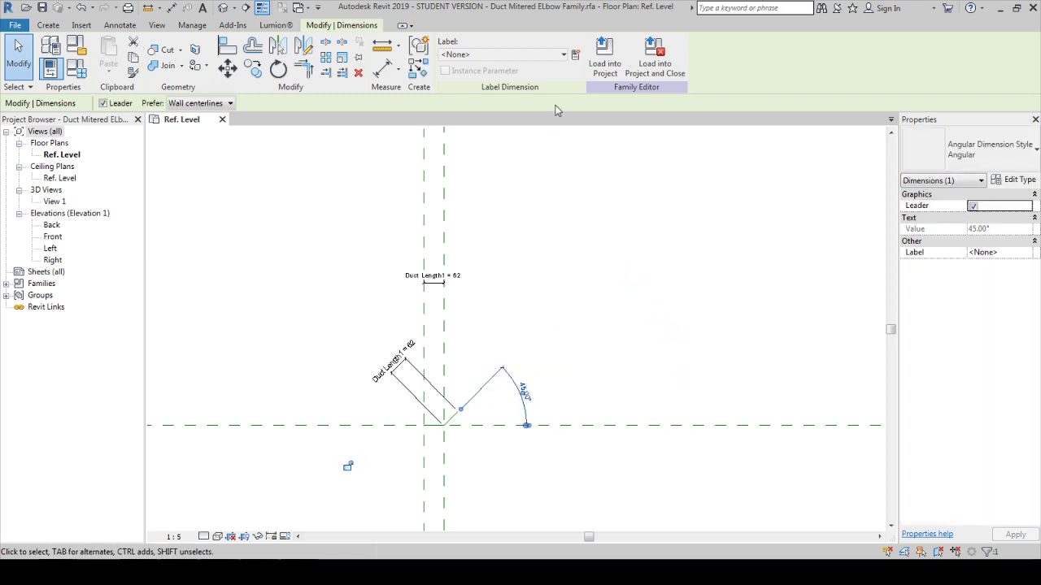
pyautogui.click(546, 60)
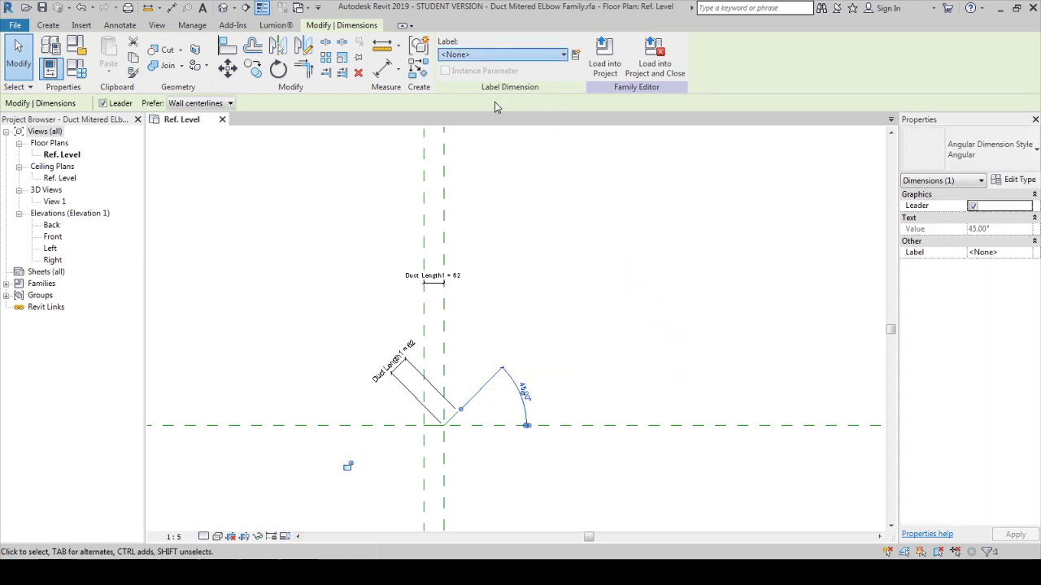
pyautogui.click(499, 106)
pyautogui.moveTo(568, 385); pyautogui.dragTo(627, 366, button='middle')
pyautogui.click(646, 358)
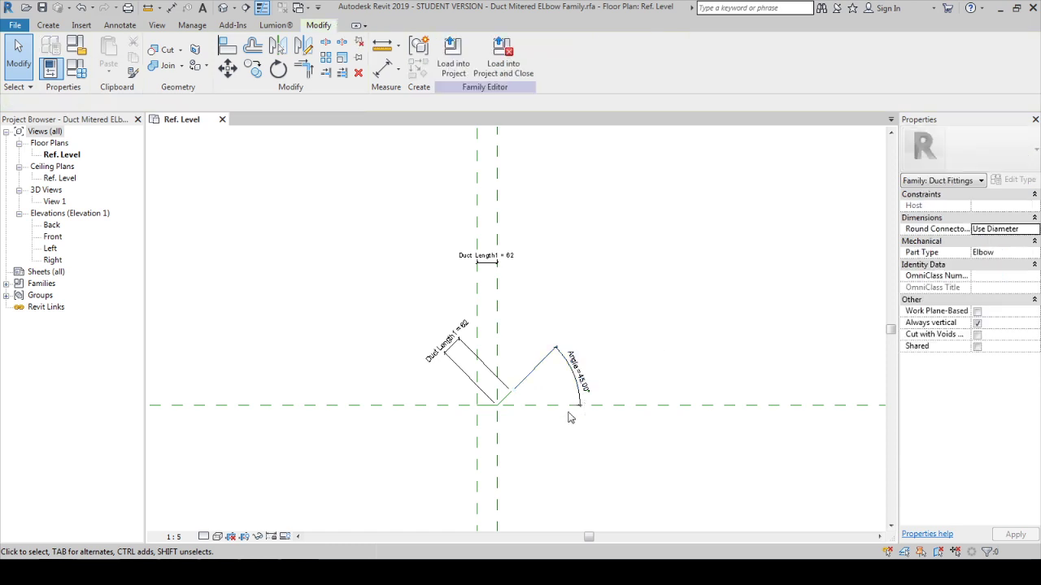
pyautogui.moveTo(502, 458); pyautogui.dragTo(545, 448, button='middle')
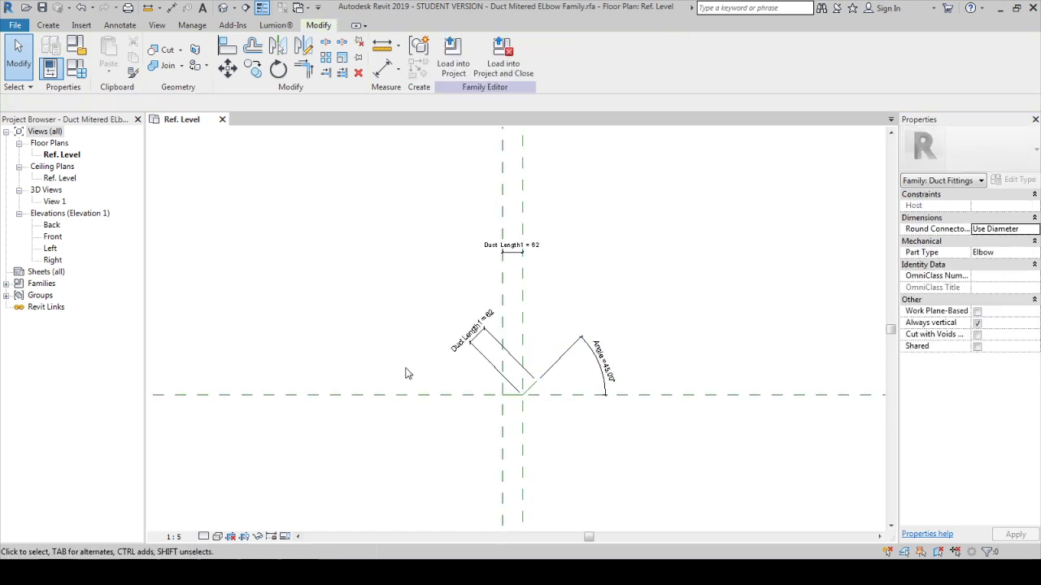
pyautogui.moveTo(407, 371); pyautogui.dragTo(370, 297, button='middle')
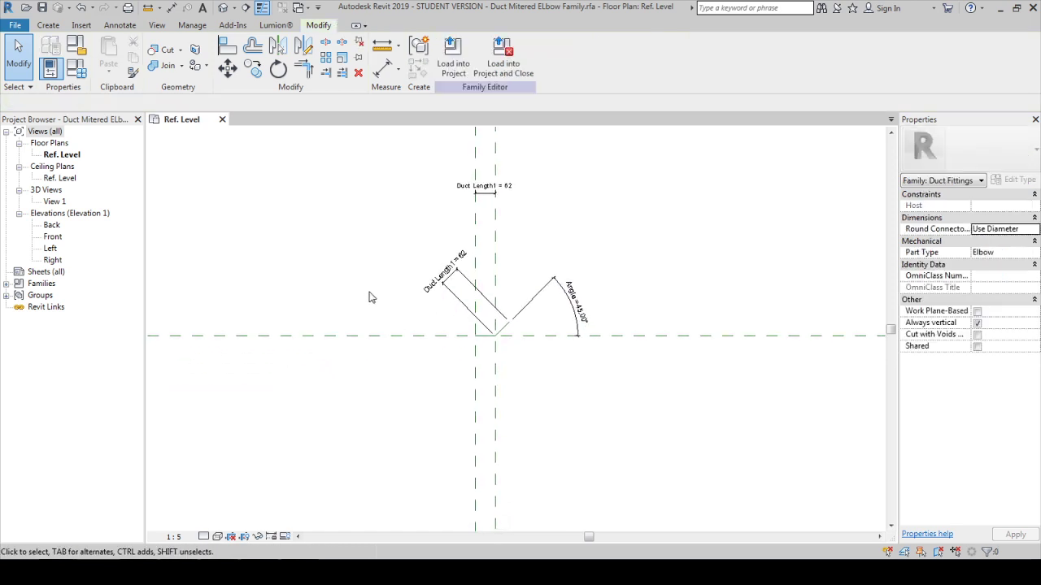
# - Flex the elbow in Family Types by applying Angle values of 55 and then 65
pyautogui.click(77, 68)
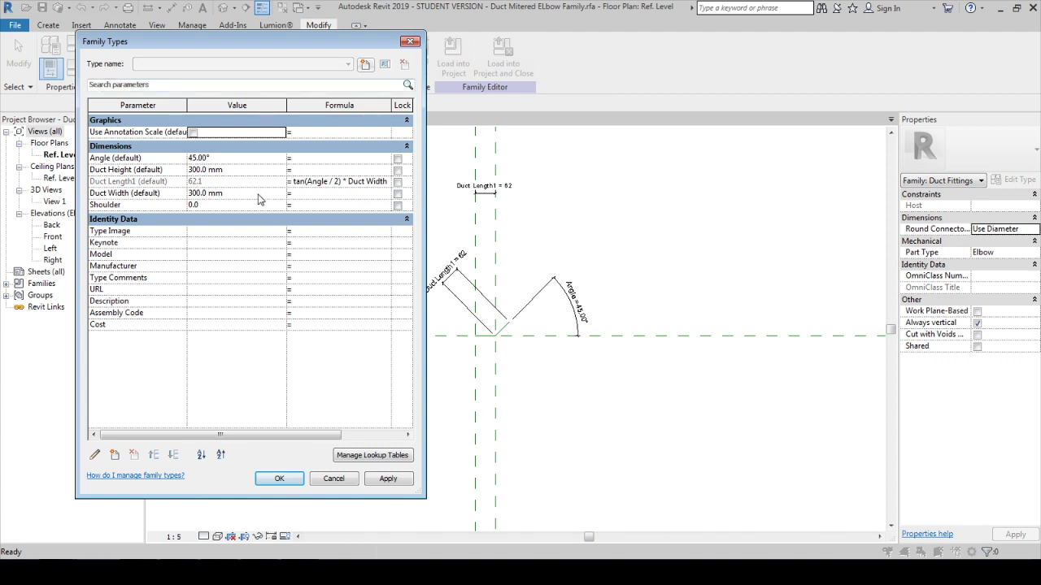
pyautogui.click(233, 158)
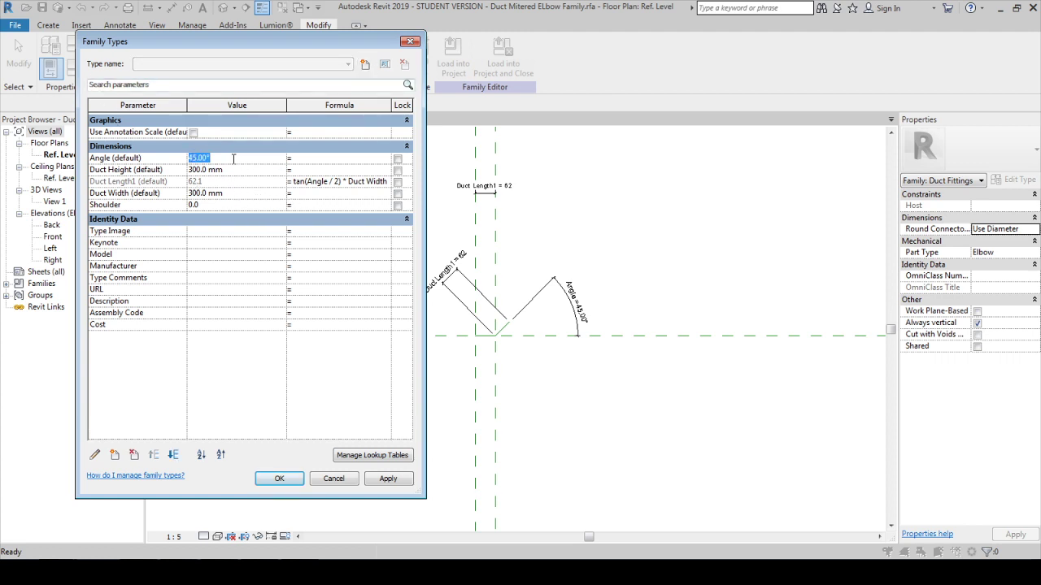
pyautogui.write('55')
pyautogui.click(373, 479)
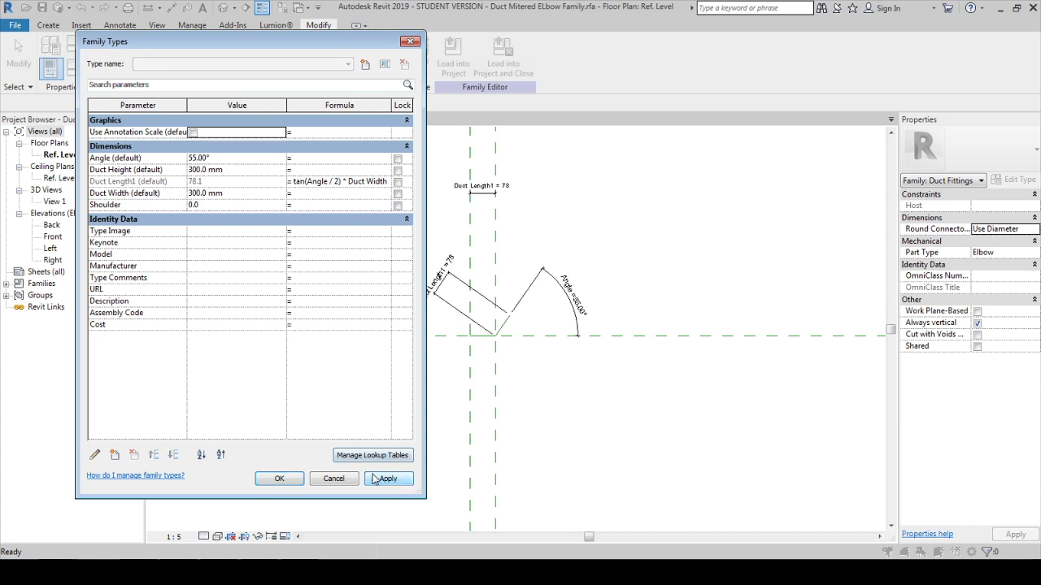
pyautogui.click(257, 160)
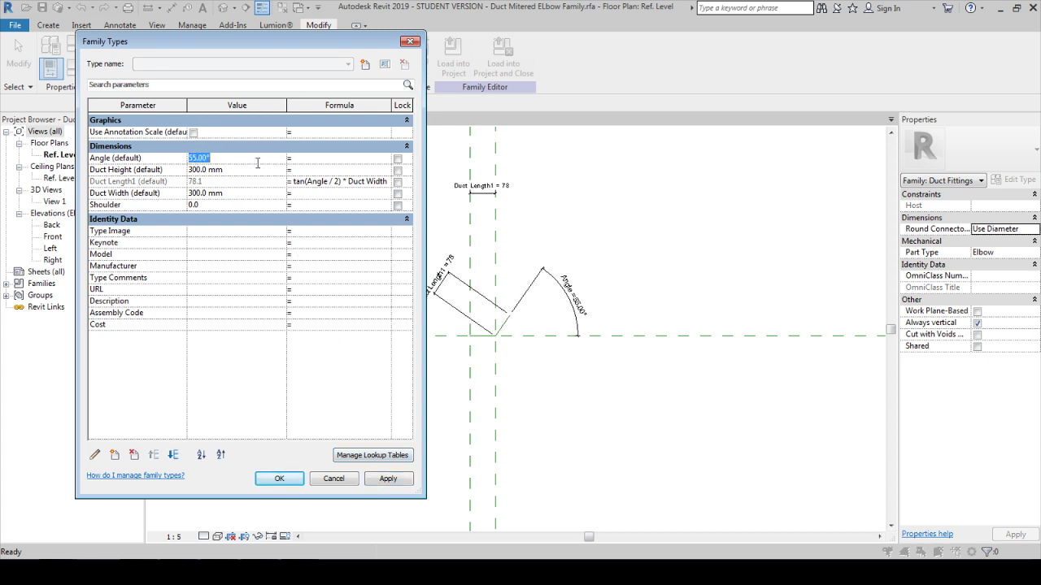
pyautogui.write('65')
pyautogui.click(384, 481)
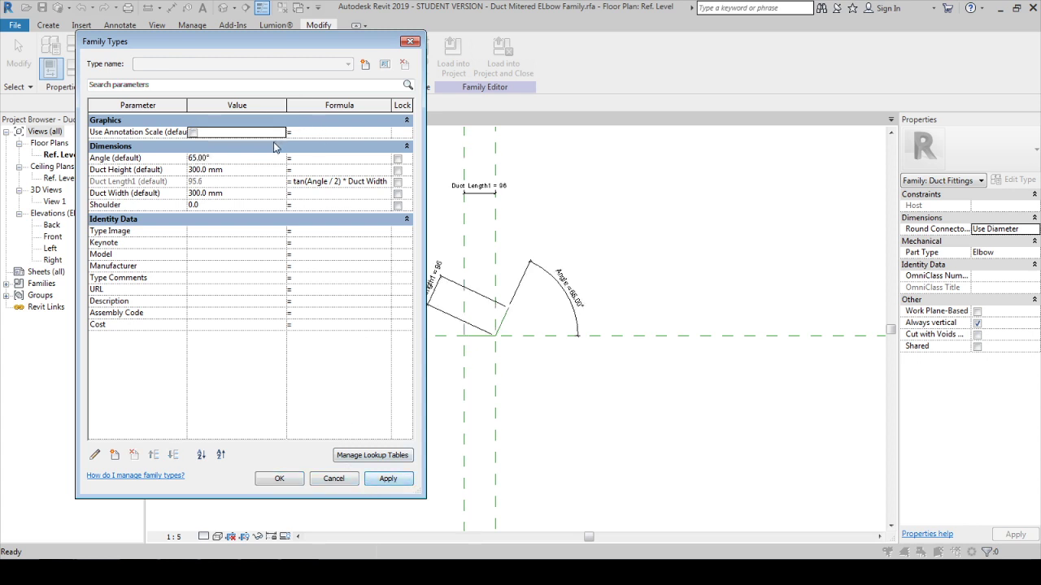
# - Continue flexing the elbow by applying Angle 90, then 35
pyautogui.click(255, 158)
pyautogui.write('90')
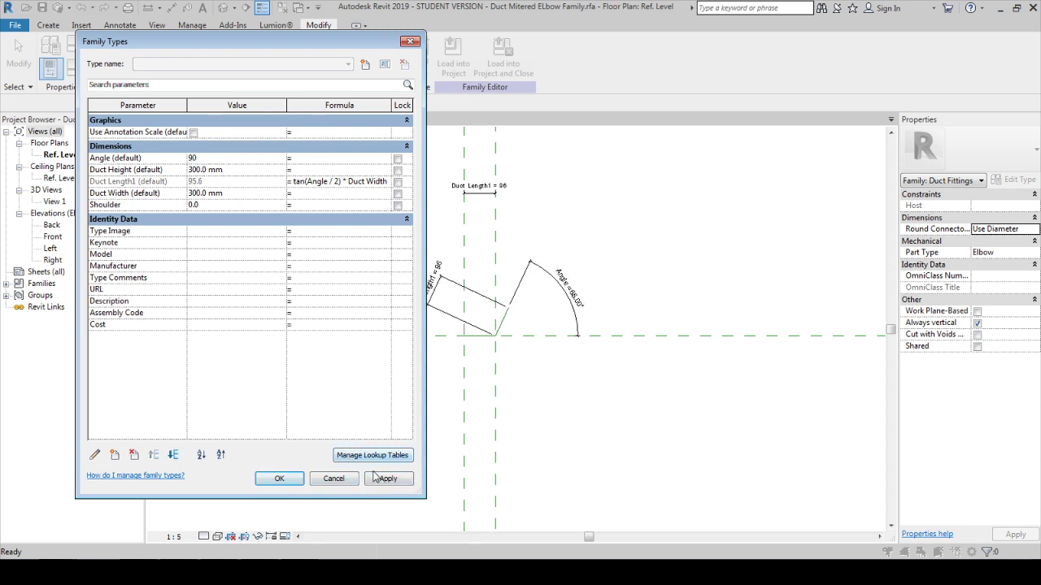
pyautogui.click(382, 481)
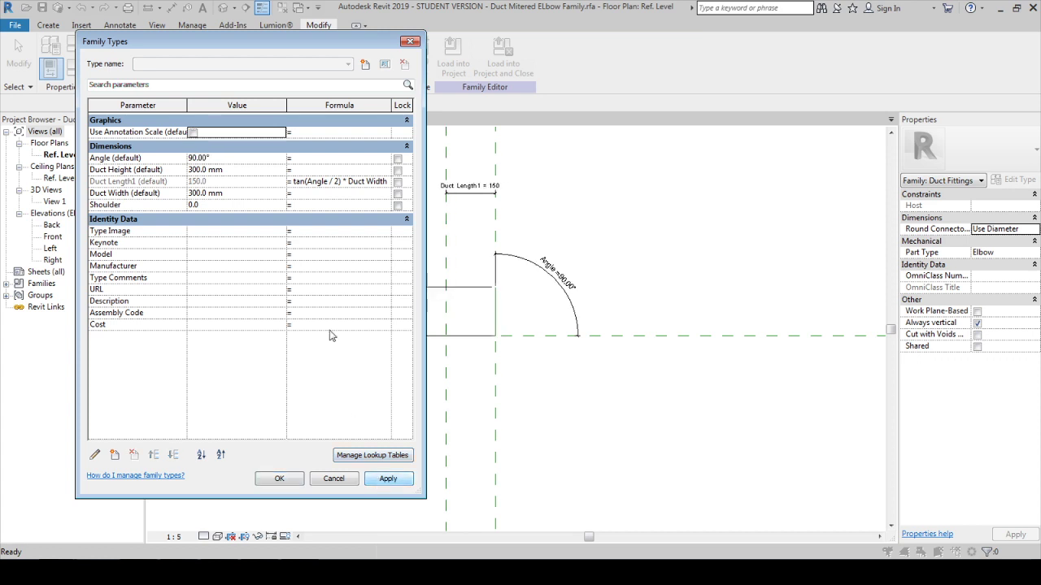
pyautogui.click(243, 159)
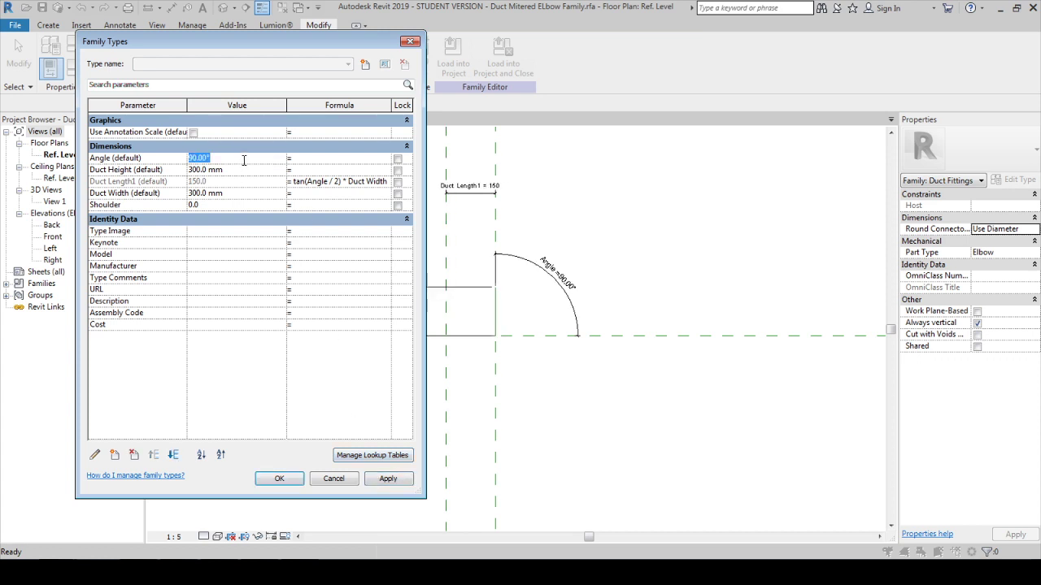
pyautogui.write('35')
pyautogui.click(384, 480)
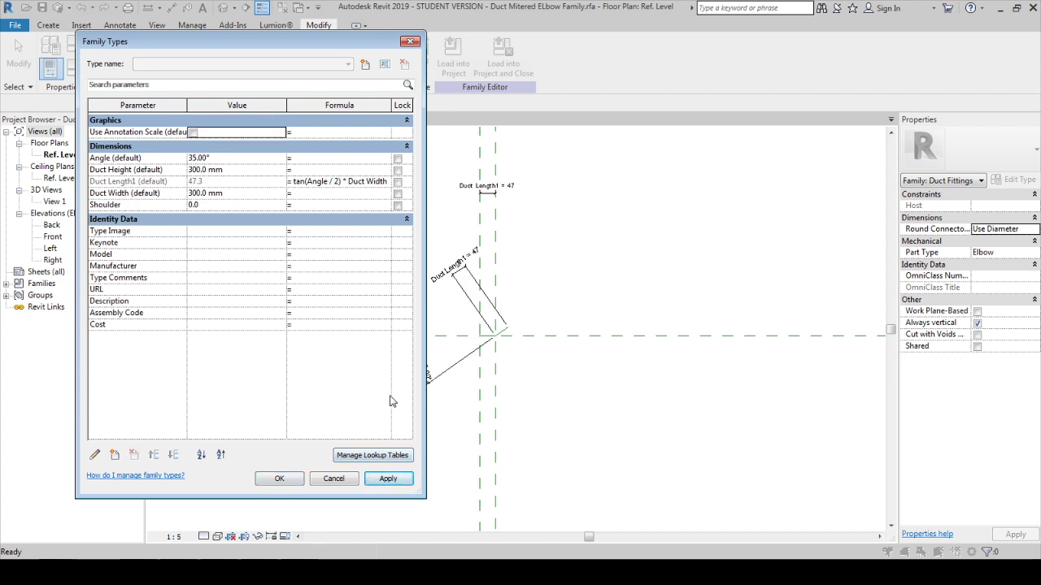
# - Close Family Types, undo the test angles back to 45.00°, and Tab-check the connectors chain
pyautogui.click(330, 478)
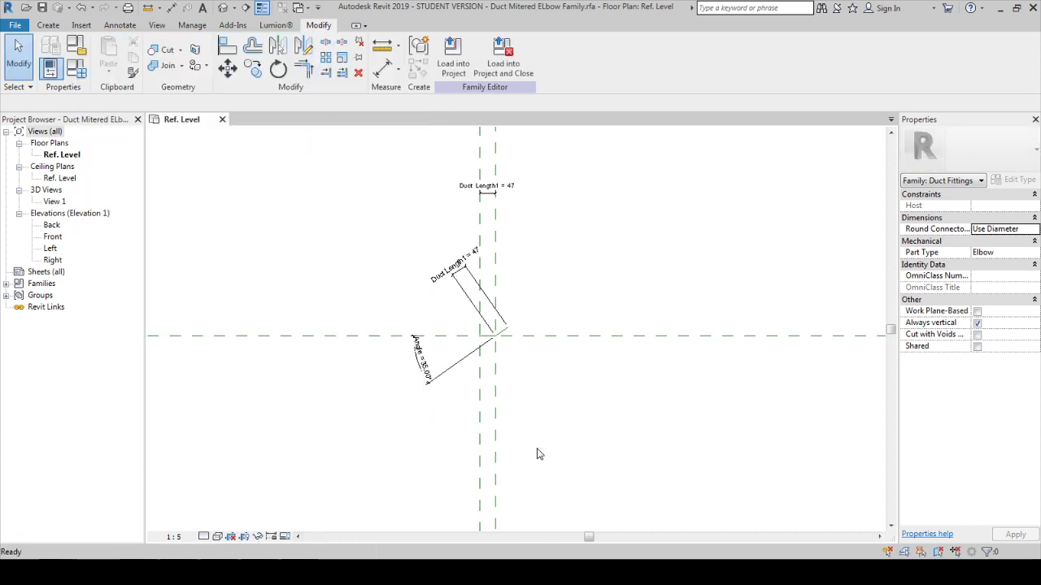
pyautogui.hotkey('ctrl', 'z')
pyautogui.hotkey('ctrl', 'z')
pyautogui.hotkey('ctrl', 'z')
pyautogui.hotkey('ctrl', 'z')
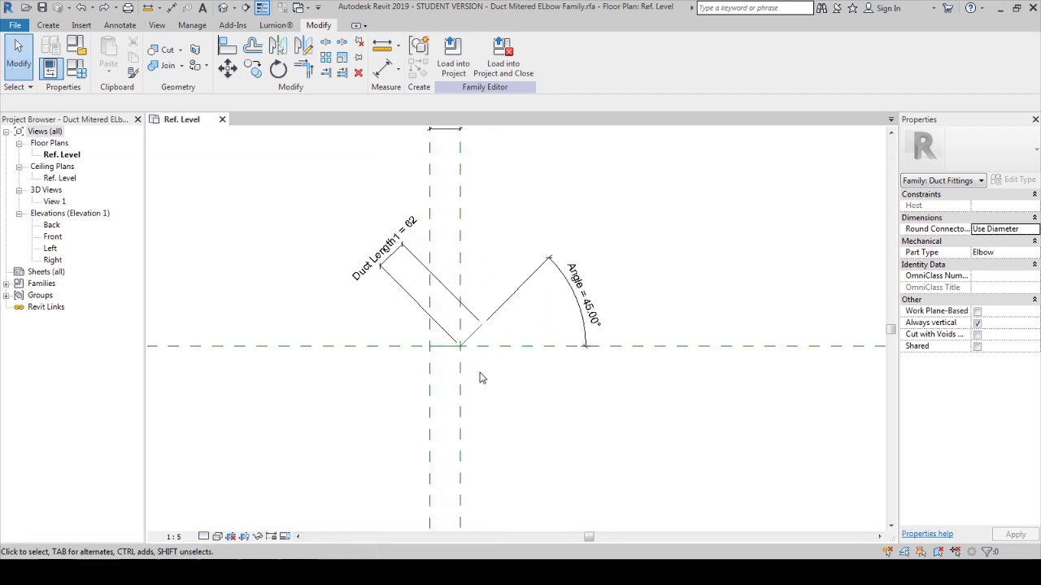
pyautogui.scroll(2, 487, 348)
pyautogui.press('Tab')
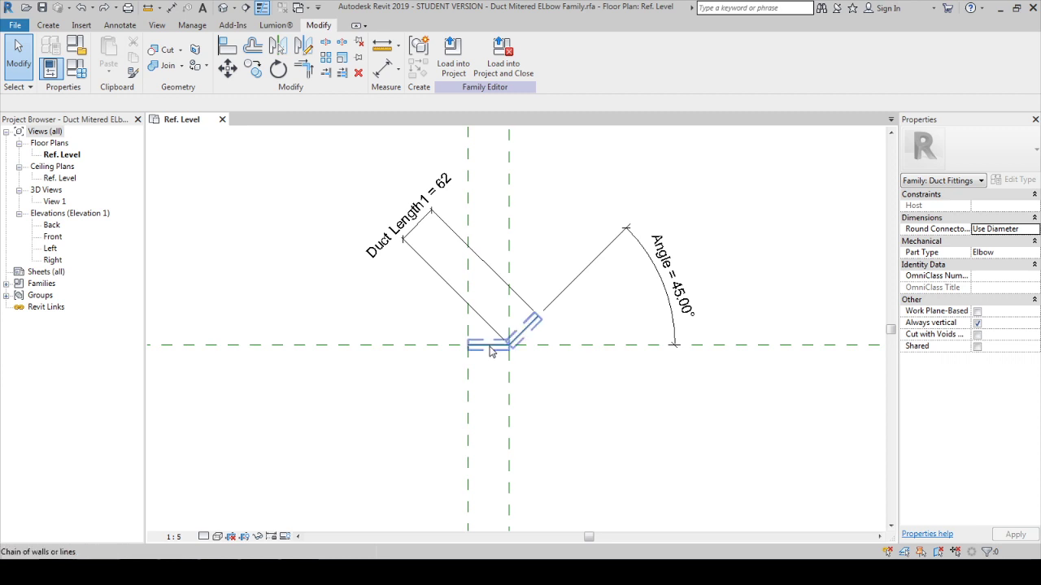
pyautogui.scroll(-3, 481, 370)
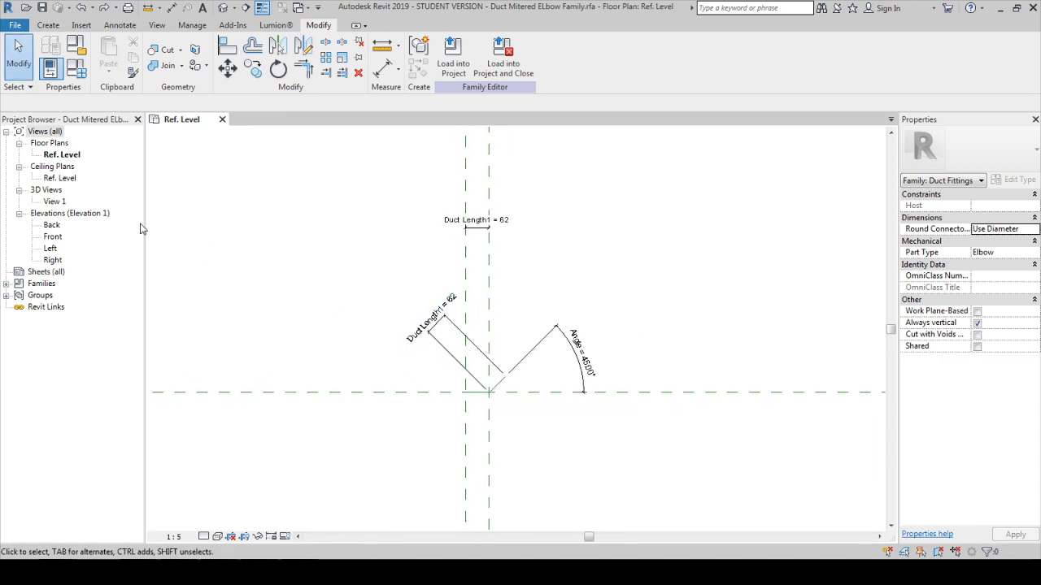
pyautogui.scroll(1, 323, 298)
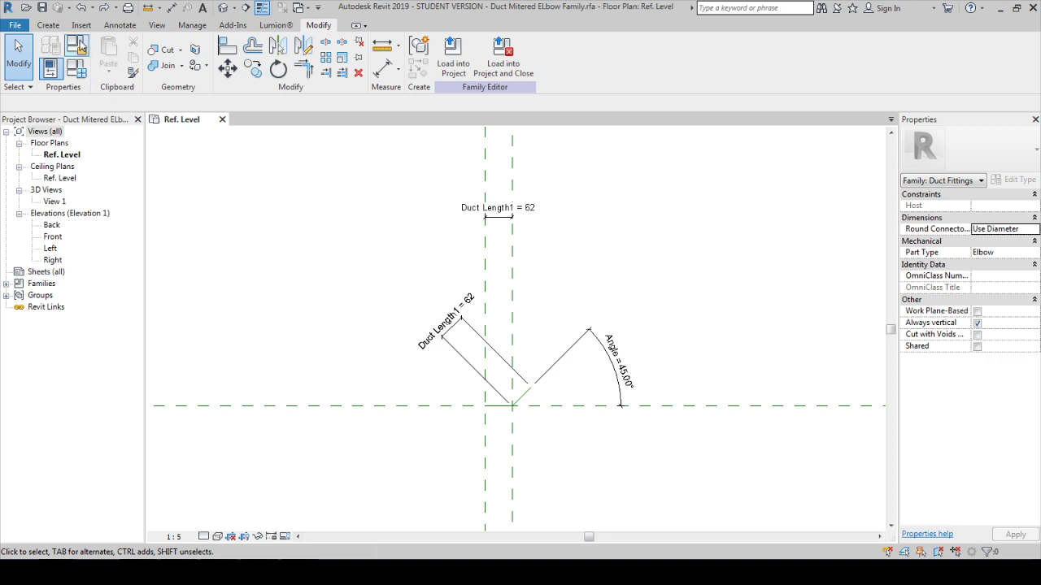
# - Start a sweep with its path picked along the short horizontal and 45° diagonal reference lines
pyautogui.click(48, 25)
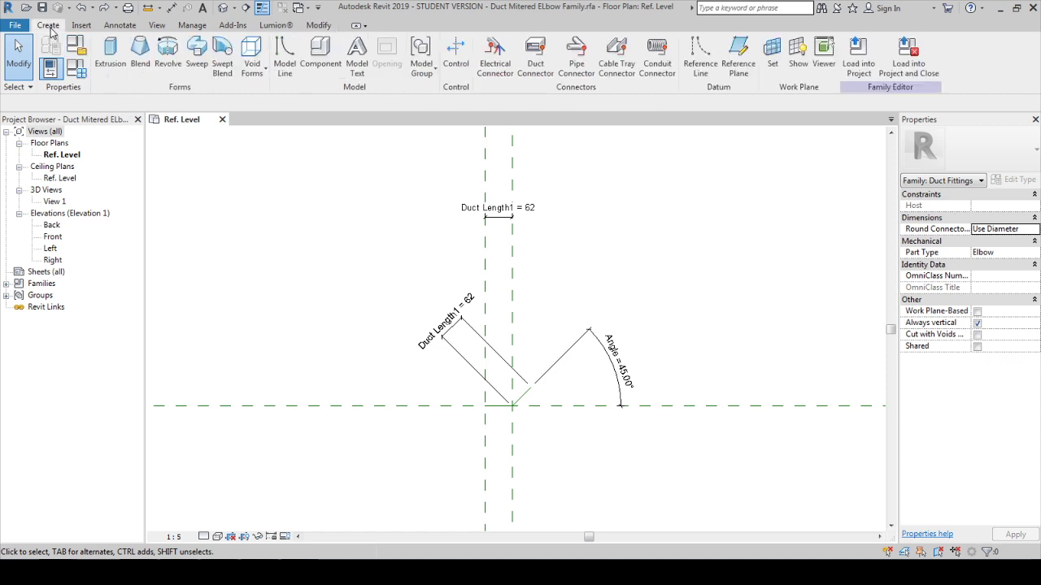
pyautogui.click(198, 66)
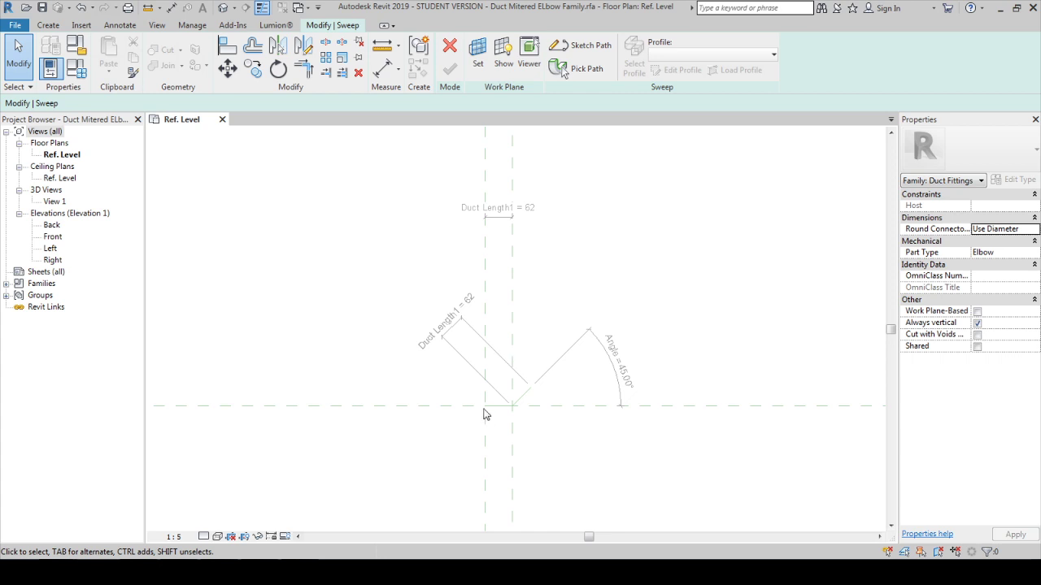
pyautogui.click(576, 69)
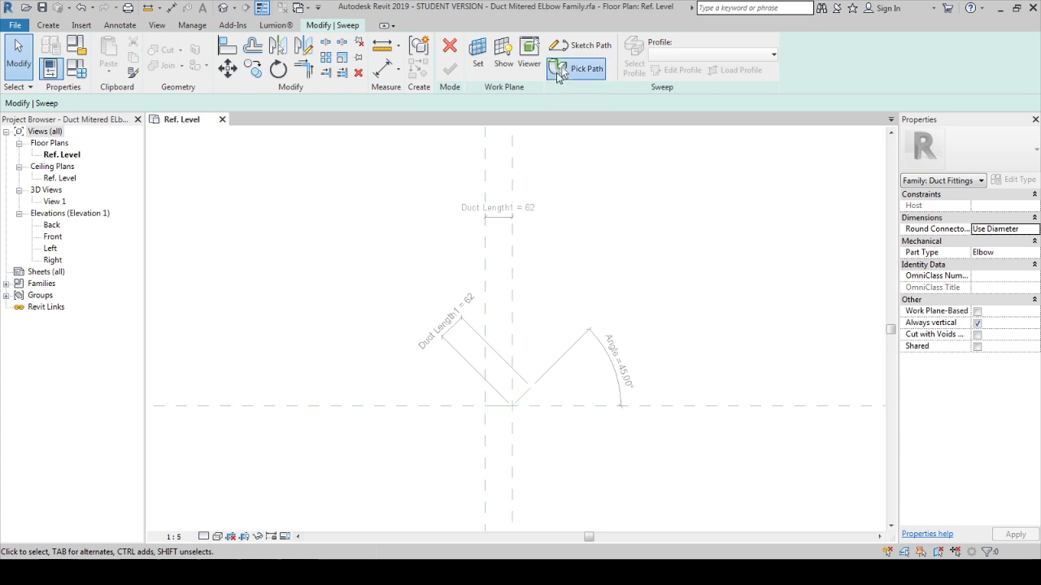
pyautogui.click(501, 409)
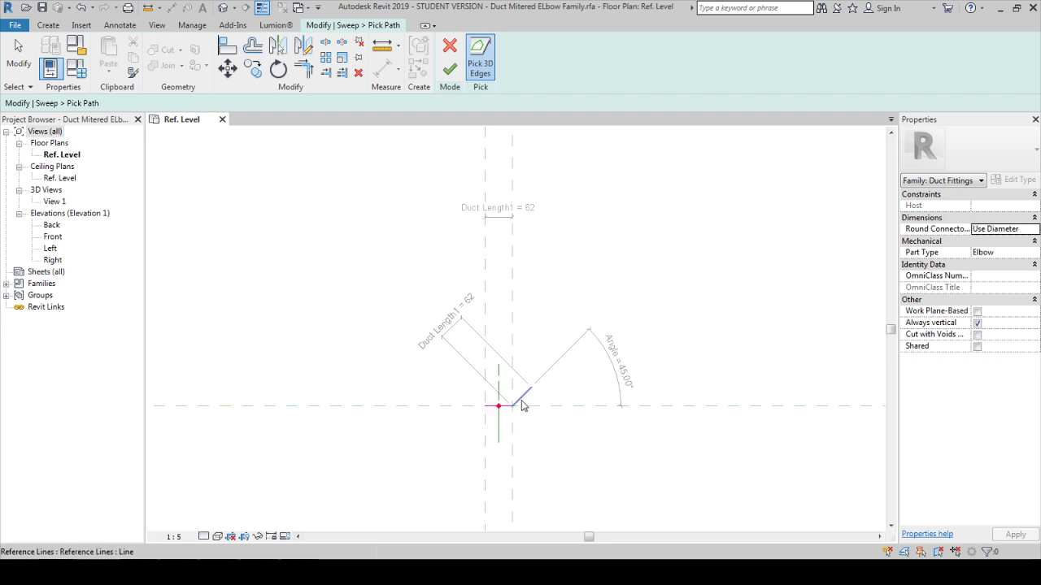
pyautogui.click(523, 400)
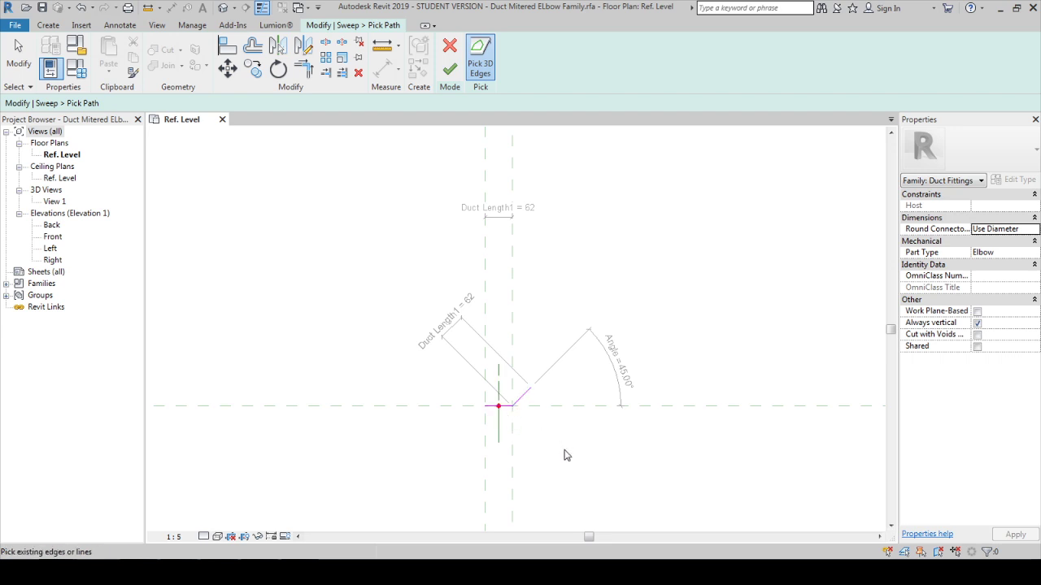
pyautogui.click(451, 70)
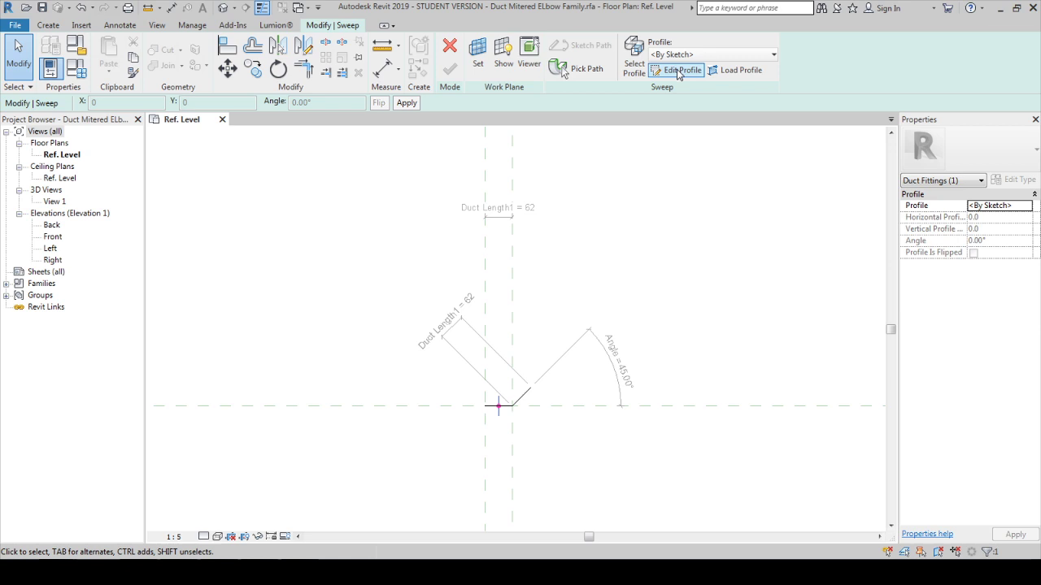
# - Sketch a 240 × 180 rectangular sweep profile around the path point in the Left elevation
pyautogui.click(680, 71)
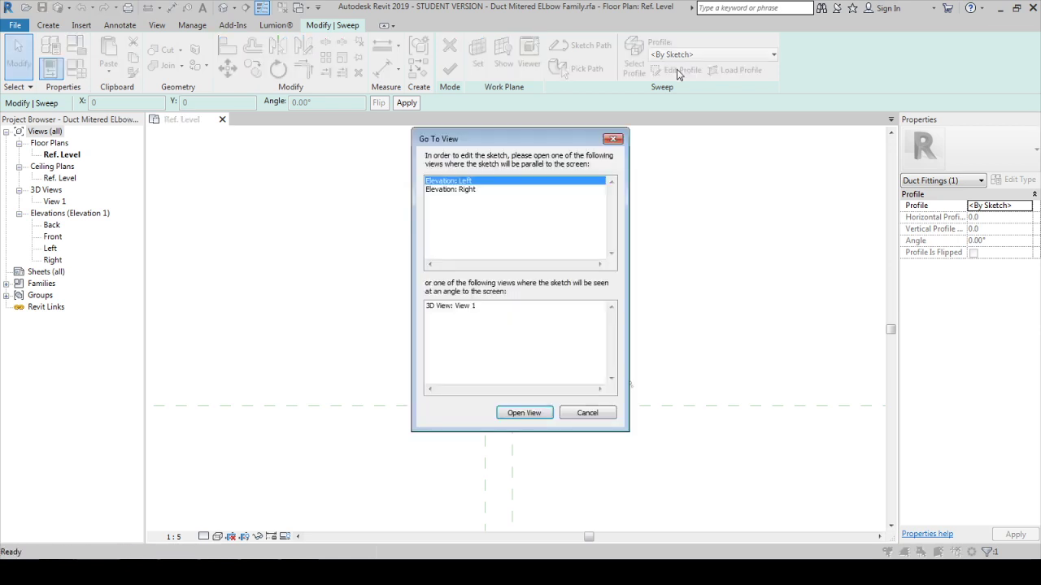
pyautogui.click(524, 413)
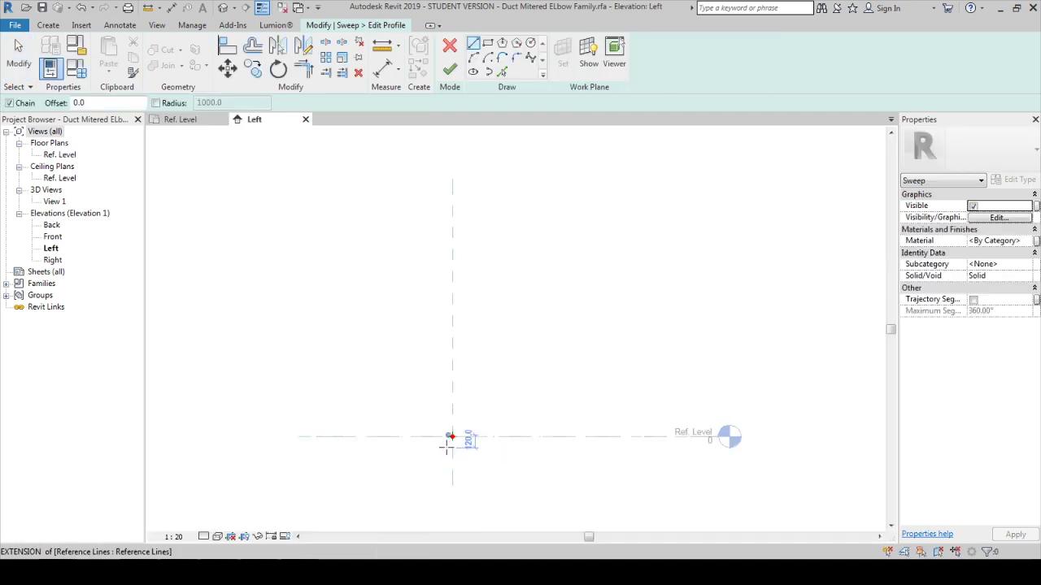
pyautogui.scroll(4, 446, 446)
pyautogui.click(487, 43)
pyautogui.click(431, 389)
pyautogui.click(500, 440)
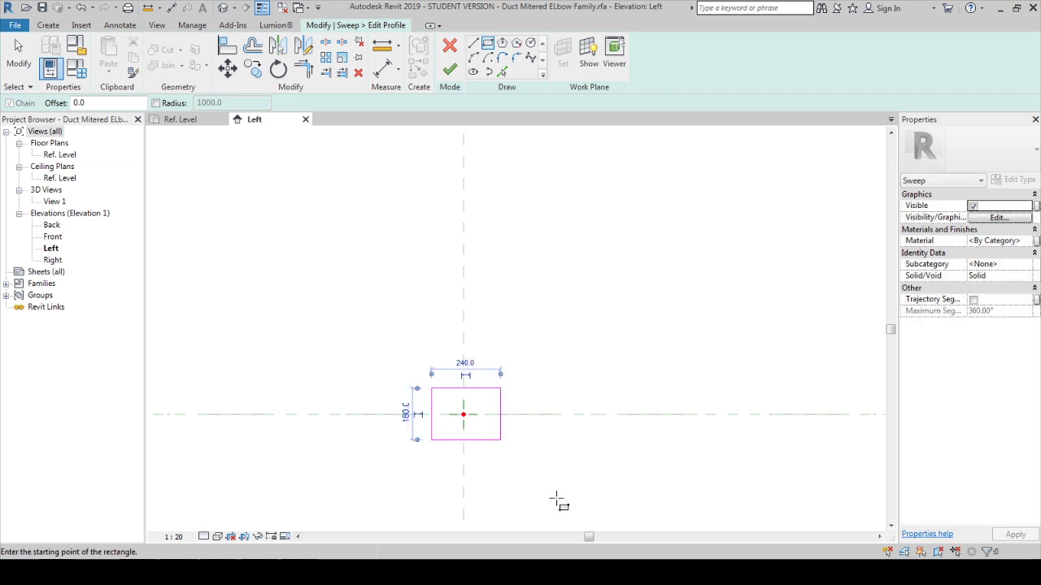
pyautogui.scroll(2, 480, 448)
pyautogui.moveTo(534, 448); pyautogui.dragTo(561, 447, button='middle')
pyautogui.scroll(1, 574, 431)
pyautogui.press('Escape')
pyautogui.press('Escape')
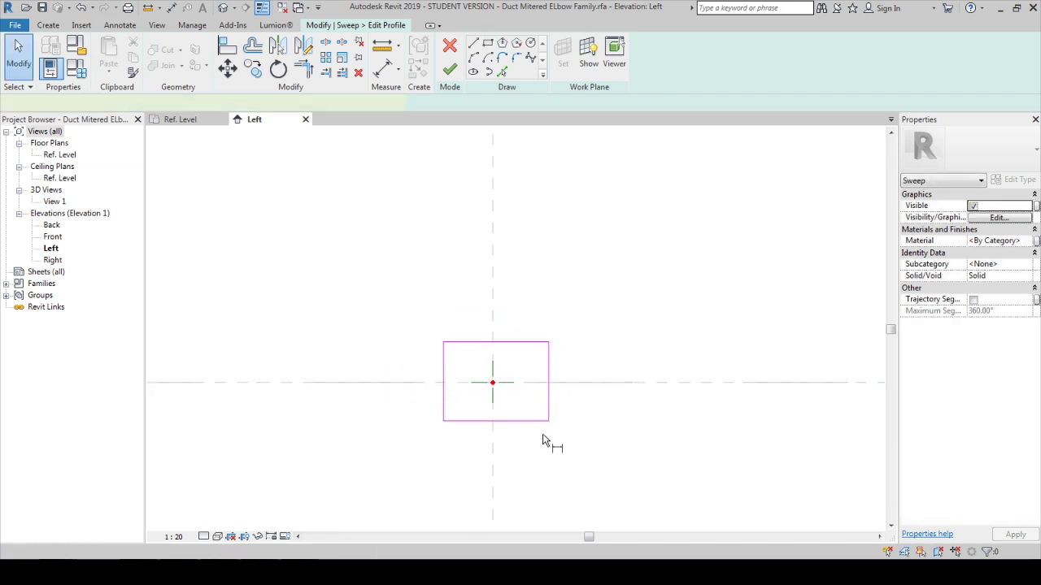
# - Add vertical and horizontal EQ dimensions to centre the profile rectangle on the reference planes
pyautogui.press('d')
pyautogui.press('i')
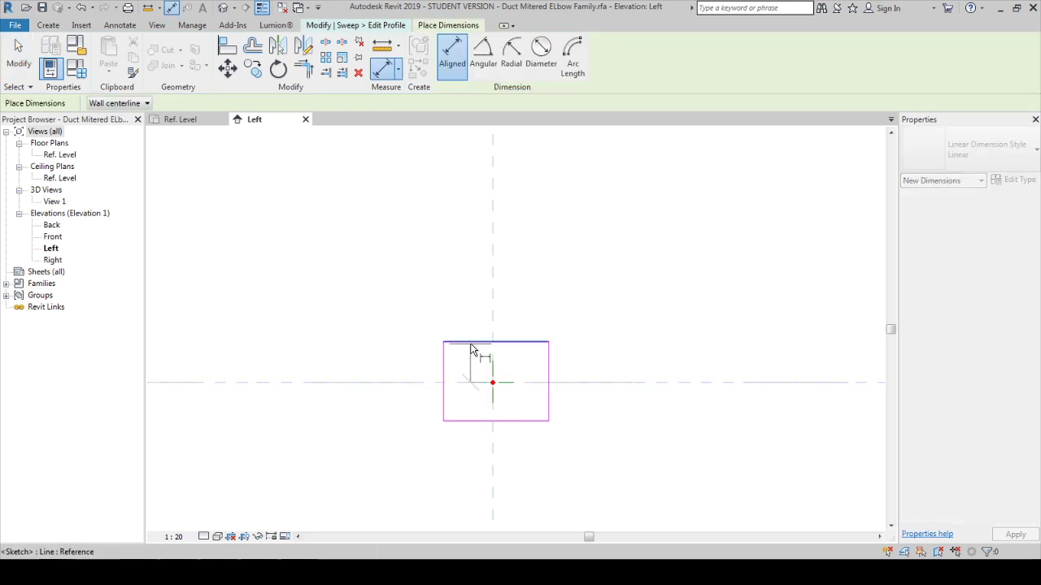
pyautogui.click(472, 350)
pyautogui.click(464, 428)
pyautogui.click(351, 415)
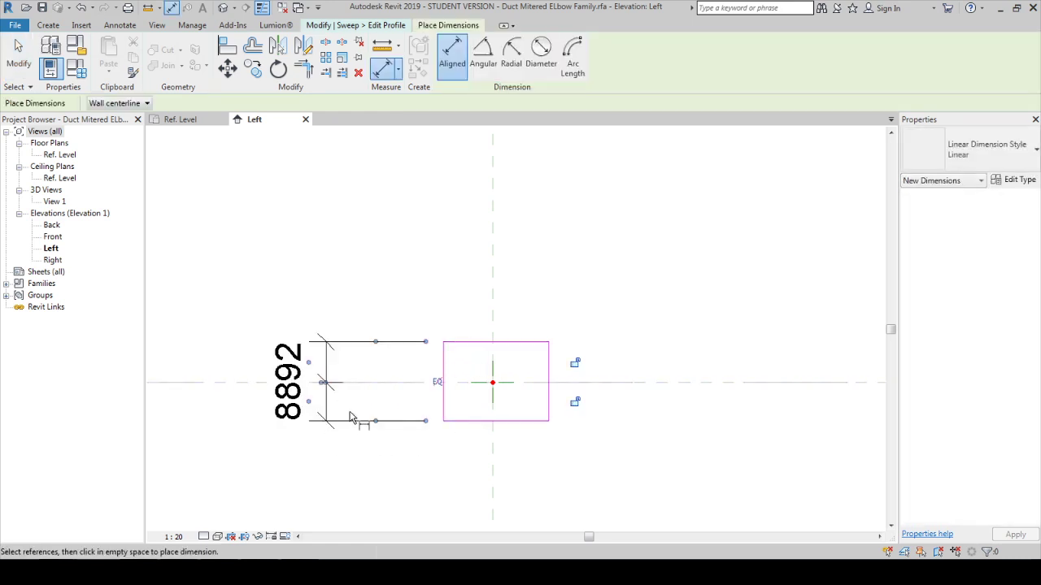
pyautogui.click(438, 382)
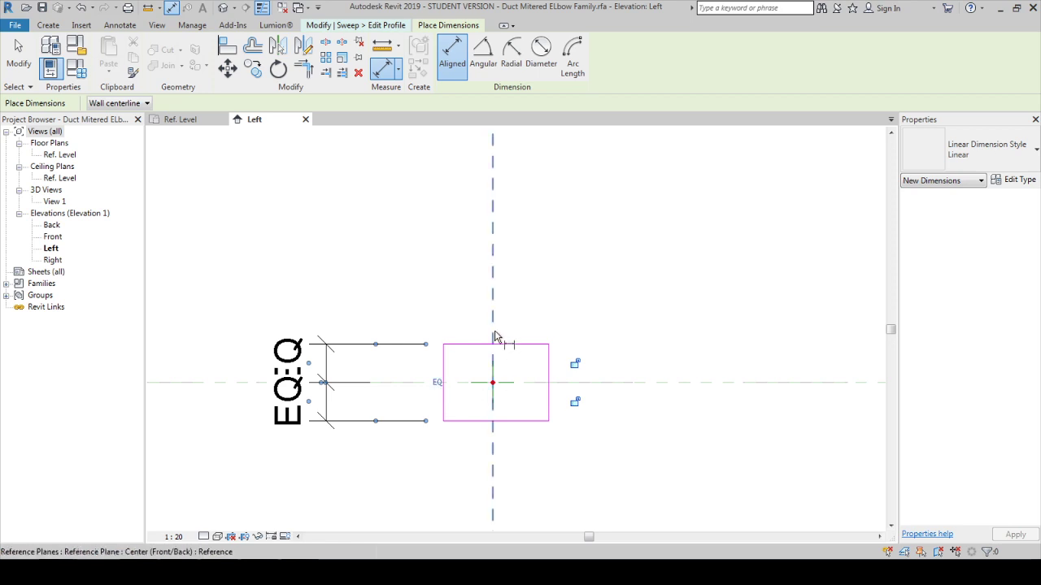
pyautogui.click(463, 365)
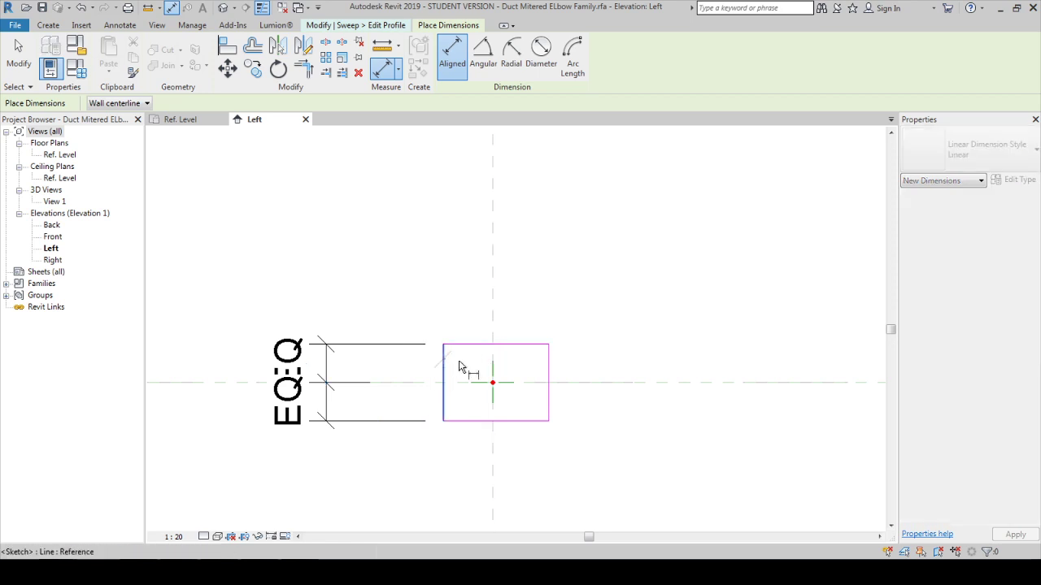
pyautogui.click(550, 363)
pyautogui.click(611, 272)
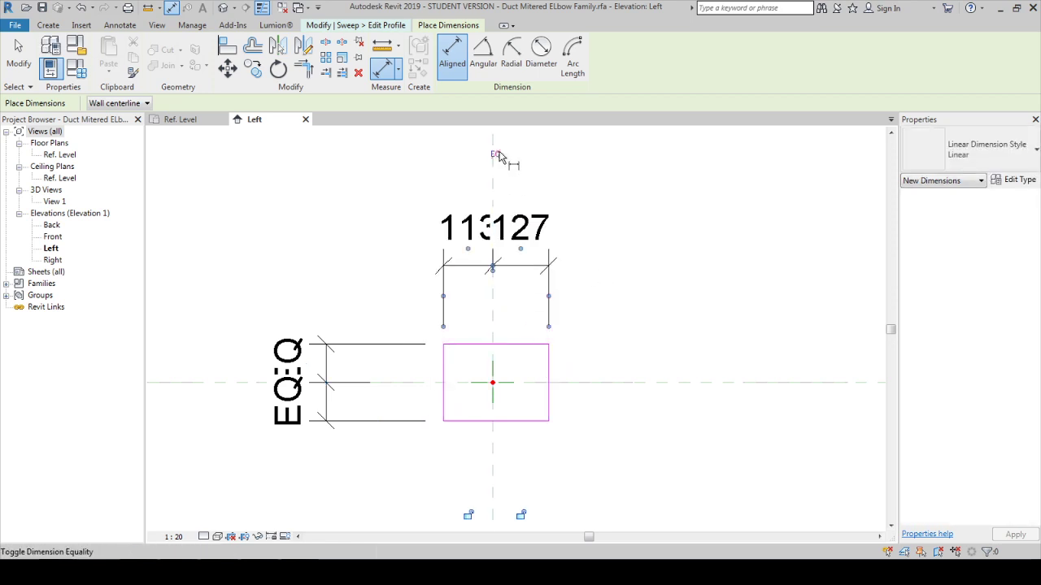
pyautogui.click(498, 154)
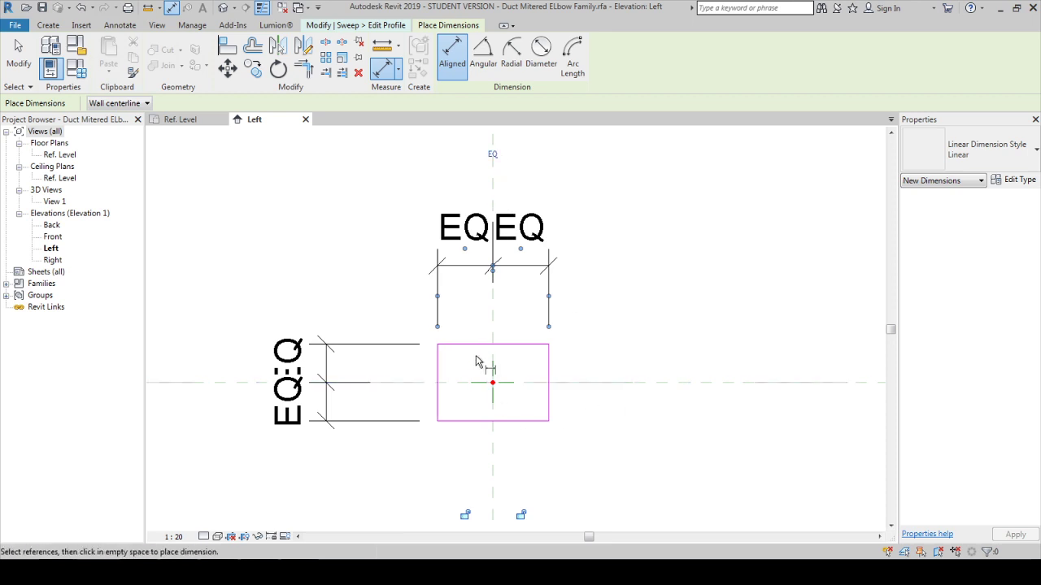
# - Add overall width and height dimensions to the profile rectangle
pyautogui.scroll(-2, 476, 361)
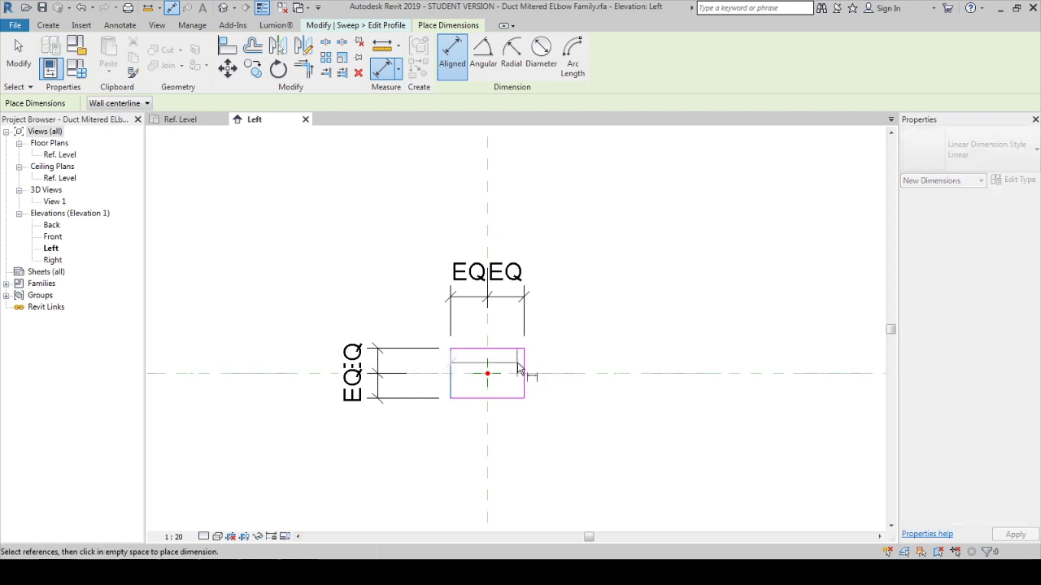
pyautogui.click(524, 372)
pyautogui.click(567, 240)
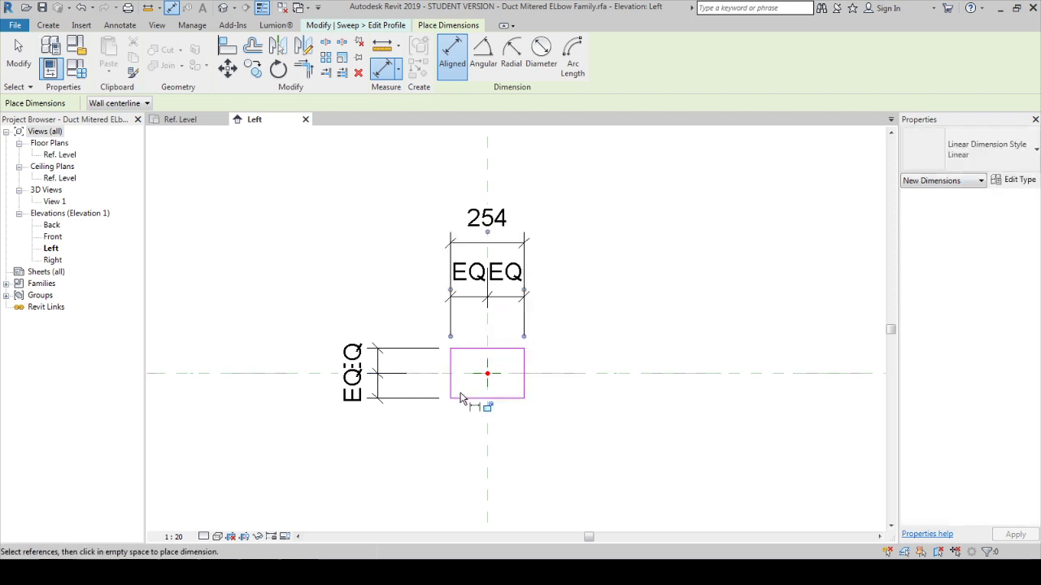
pyautogui.click(460, 399)
pyautogui.click(462, 349)
pyautogui.click(320, 353)
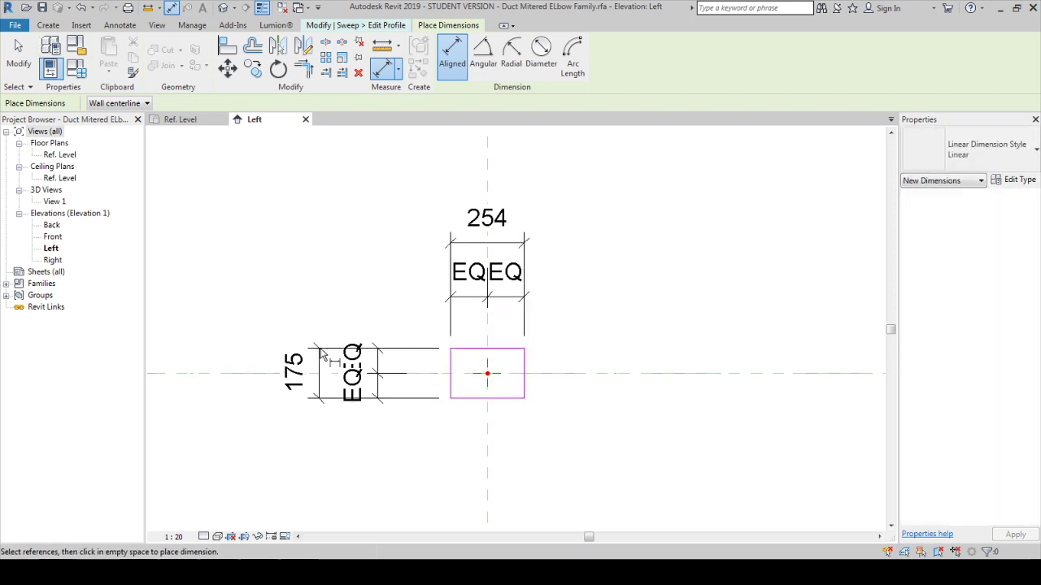
pyautogui.press('Escape')
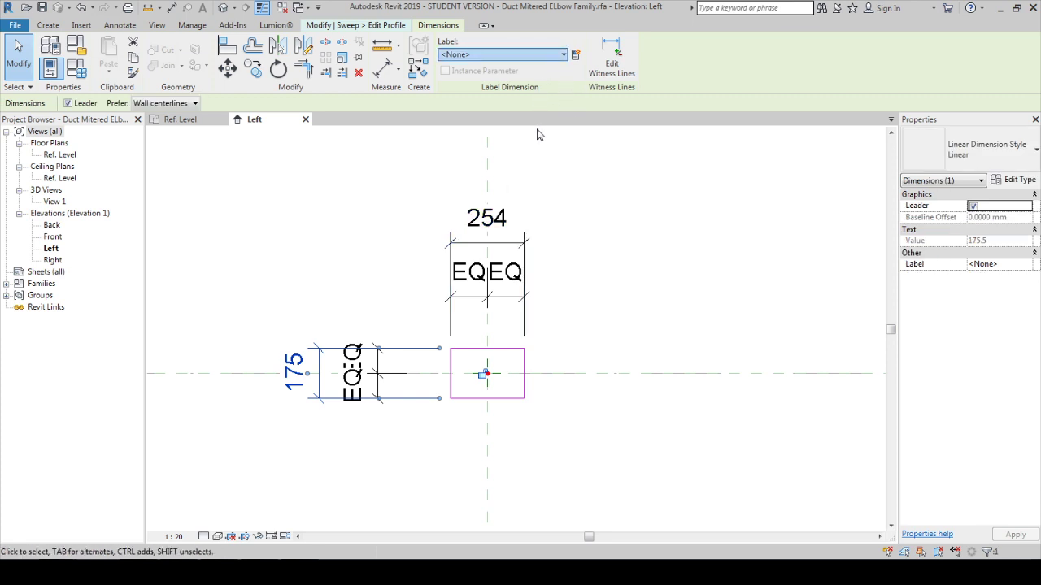
# - Label the overall dimensions Duct Height (300) and Duct Width (300, instance parameter)
pyautogui.click(502, 54)
pyautogui.click(488, 78)
pyautogui.click(486, 202)
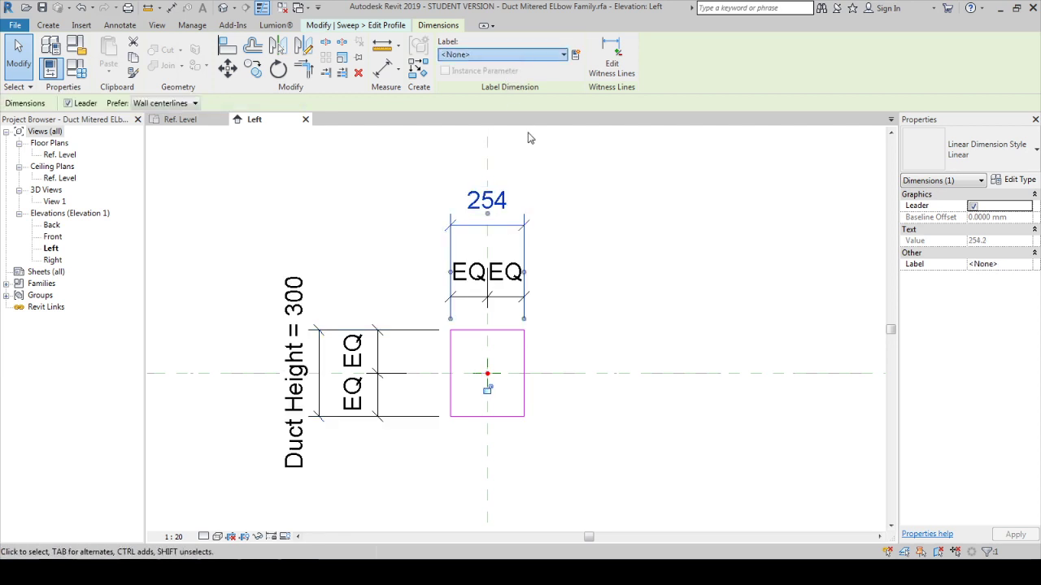
pyautogui.click(501, 53)
pyautogui.click(487, 89)
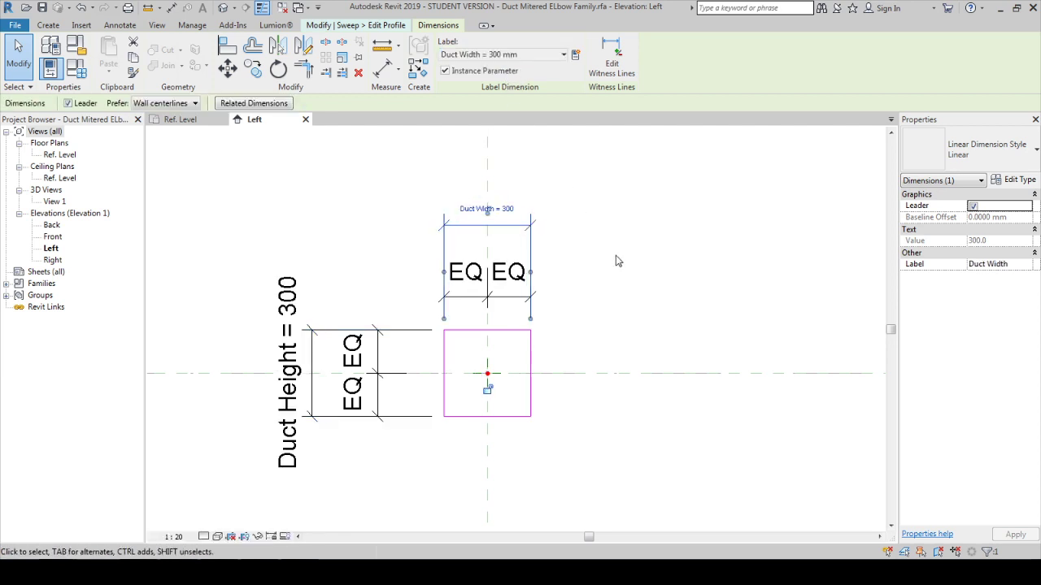
pyautogui.click(660, 352)
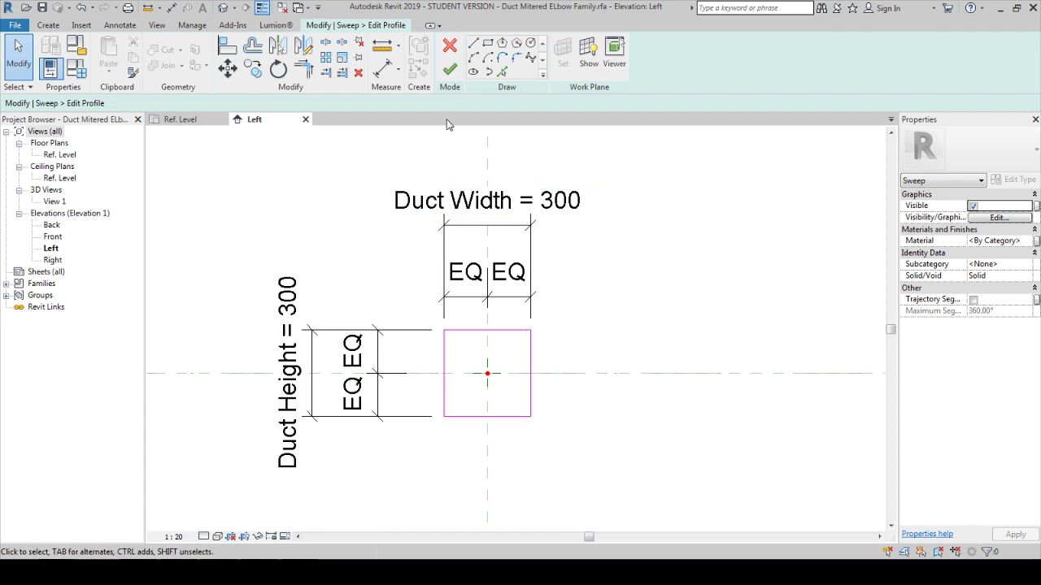
# - Finish the profile sketch, close the Left elevation, and complete the elbow sweep solid
pyautogui.click(449, 69)
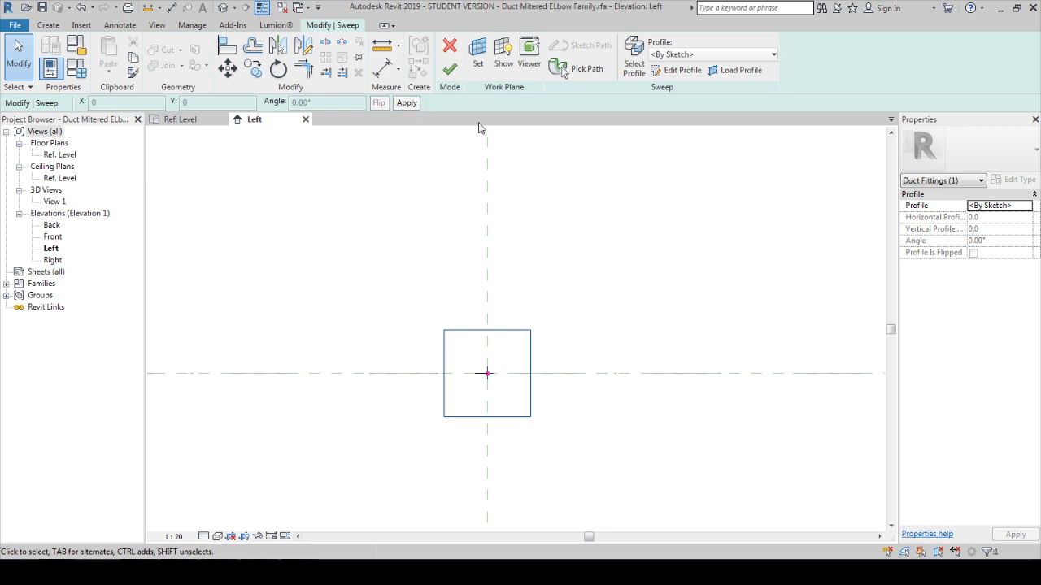
pyautogui.click(305, 120)
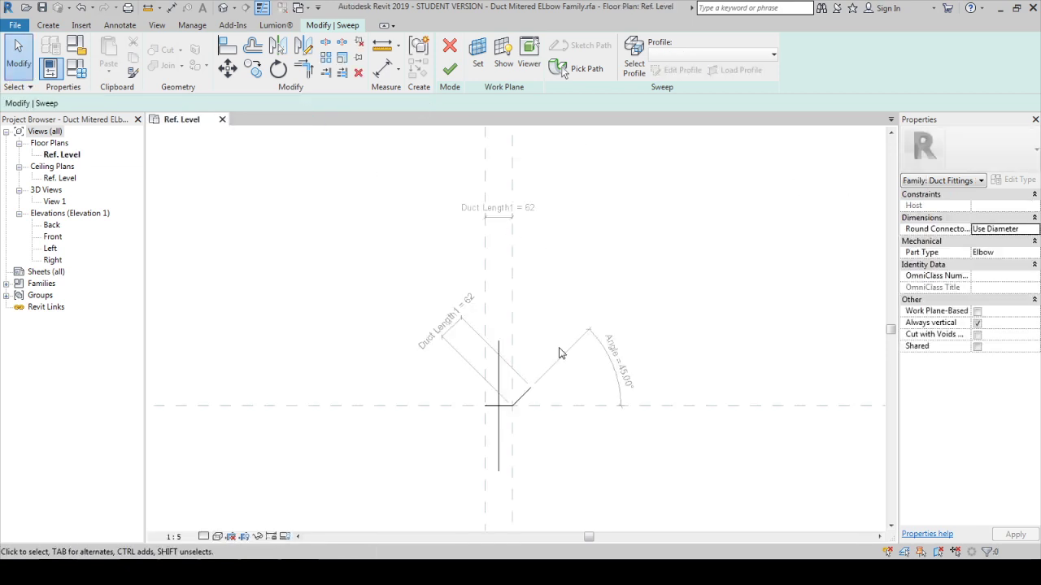
pyautogui.click(449, 69)
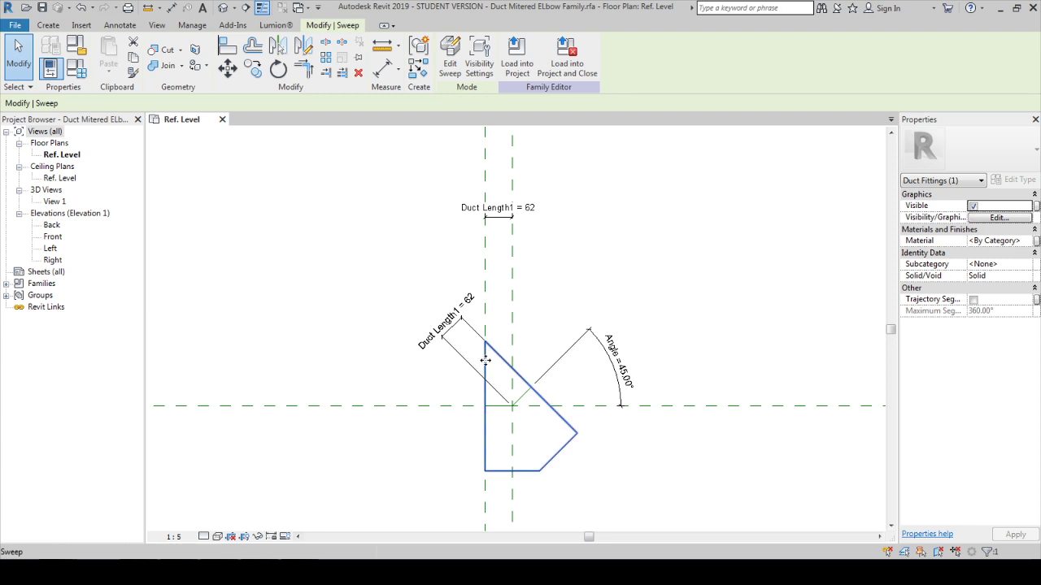
pyautogui.scroll(2, 553, 414)
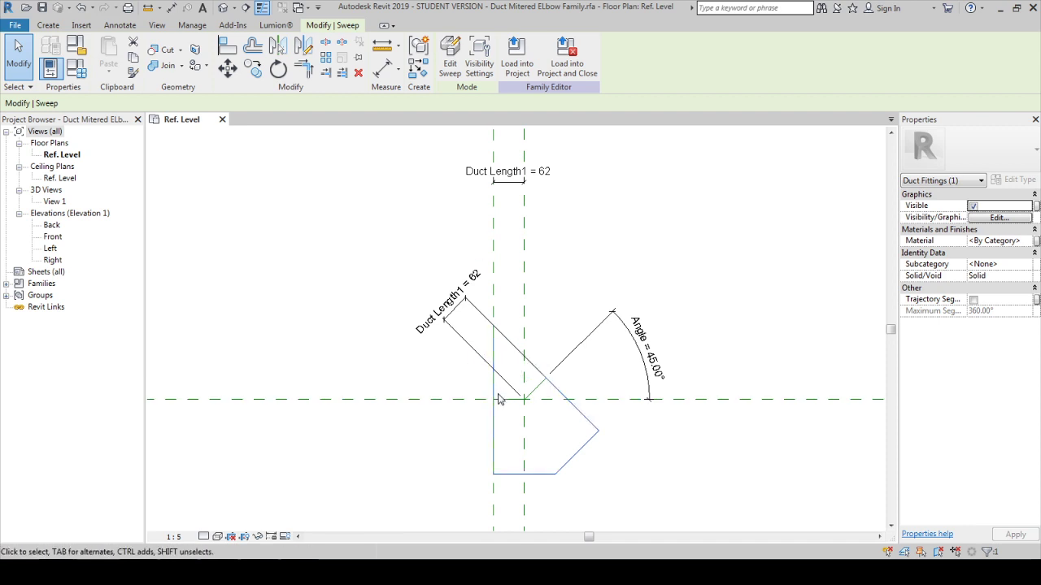
# - Set Shoulder to 20 in Family Types so Duct Length1 grows to 82
pyautogui.click(77, 68)
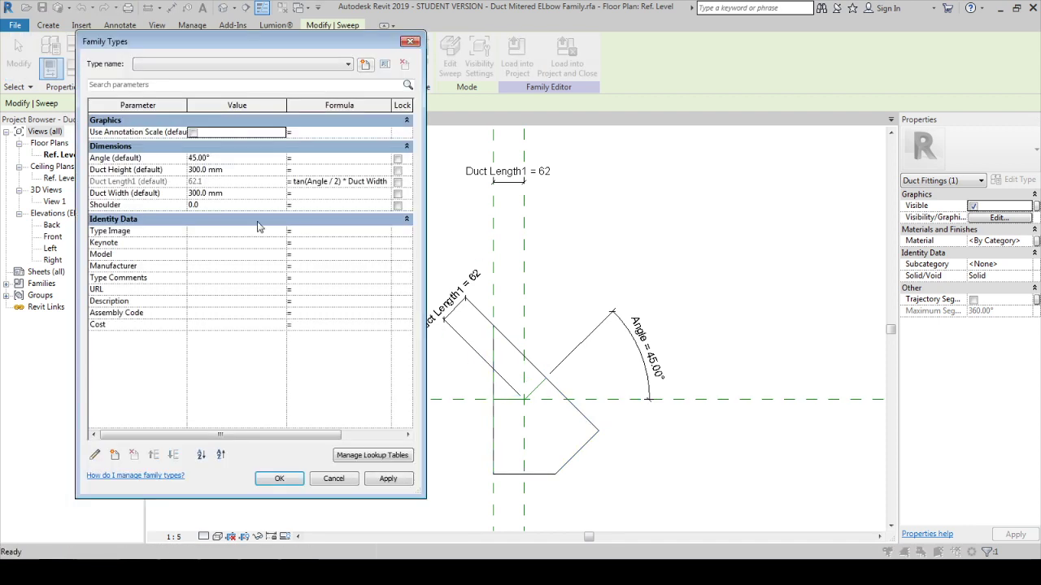
pyautogui.click(233, 205)
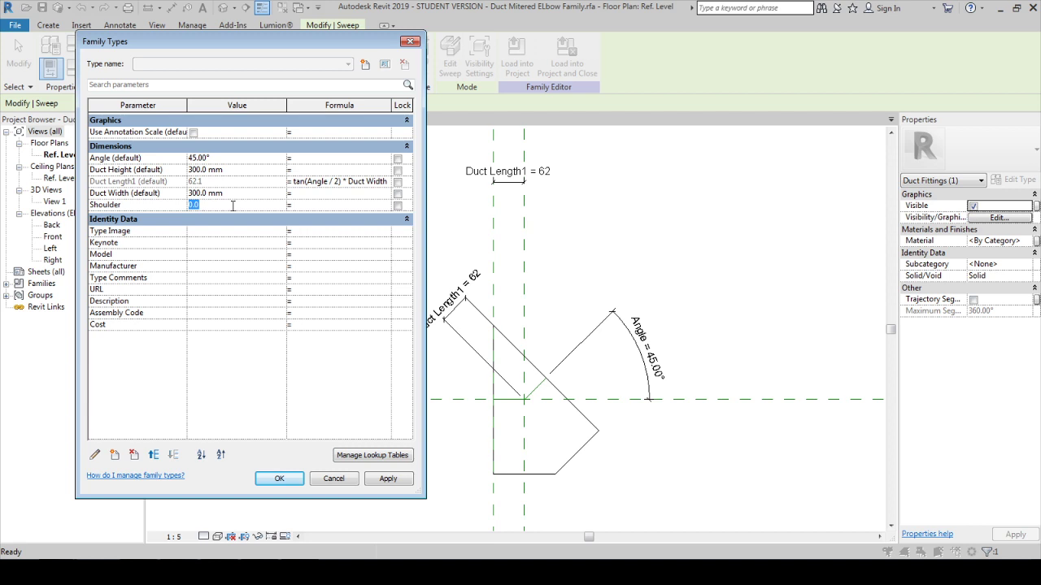
pyautogui.write('20')
pyautogui.click(382, 480)
pyautogui.click(279, 480)
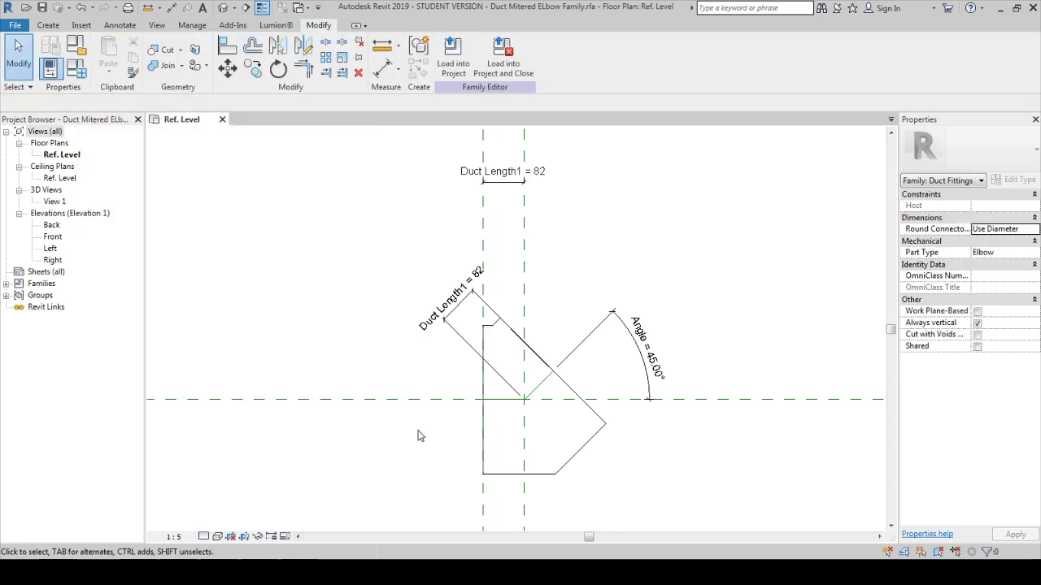
pyautogui.moveTo(419, 437); pyautogui.dragTo(387, 445, button='middle')
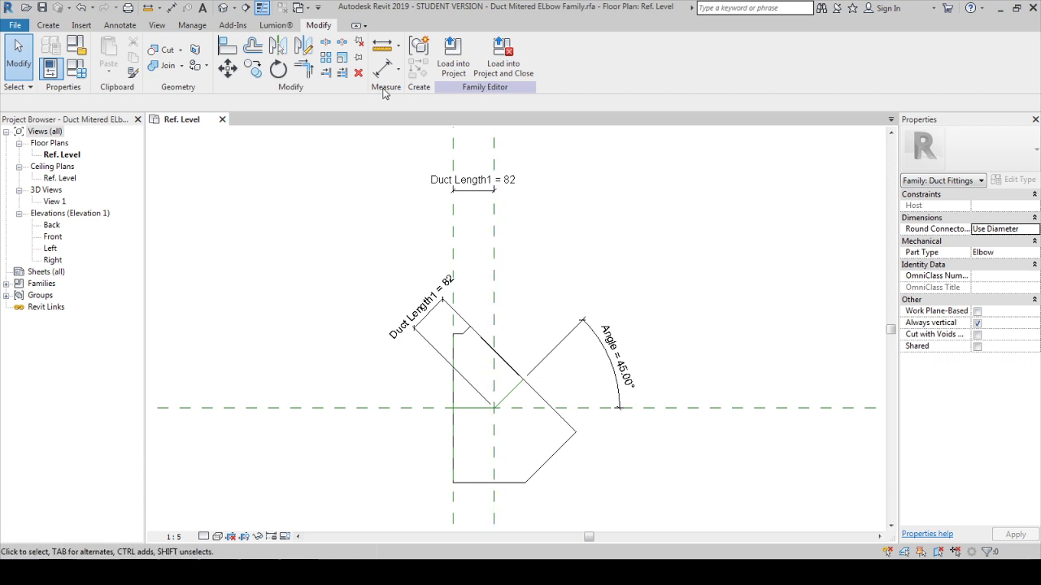
pyautogui.scroll(1, 385, 91)
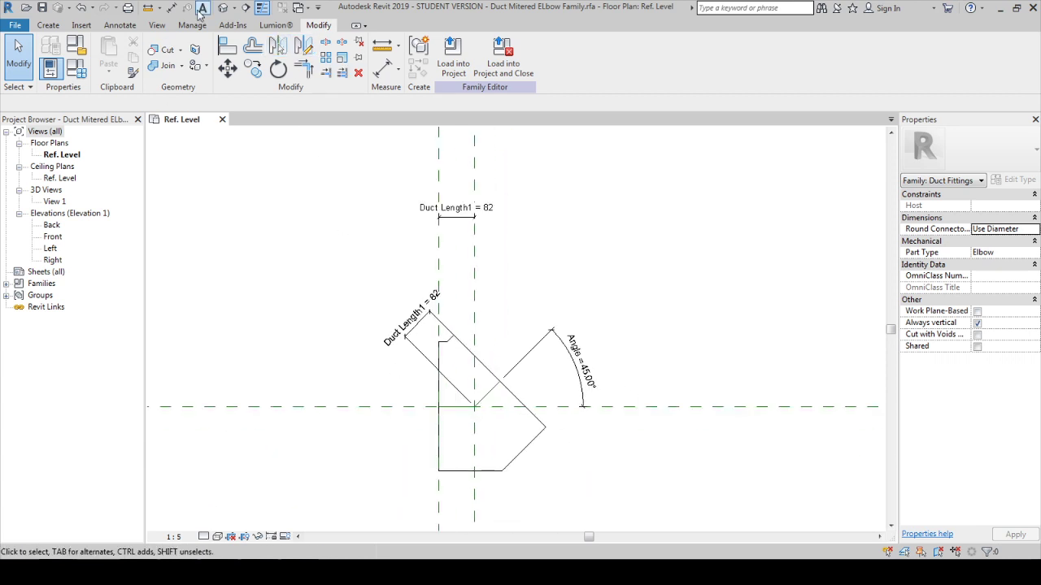
# - Hide the Dimensions annotation category in the {3D} view's Visibility/Graphics settings
pyautogui.click(222, 7)
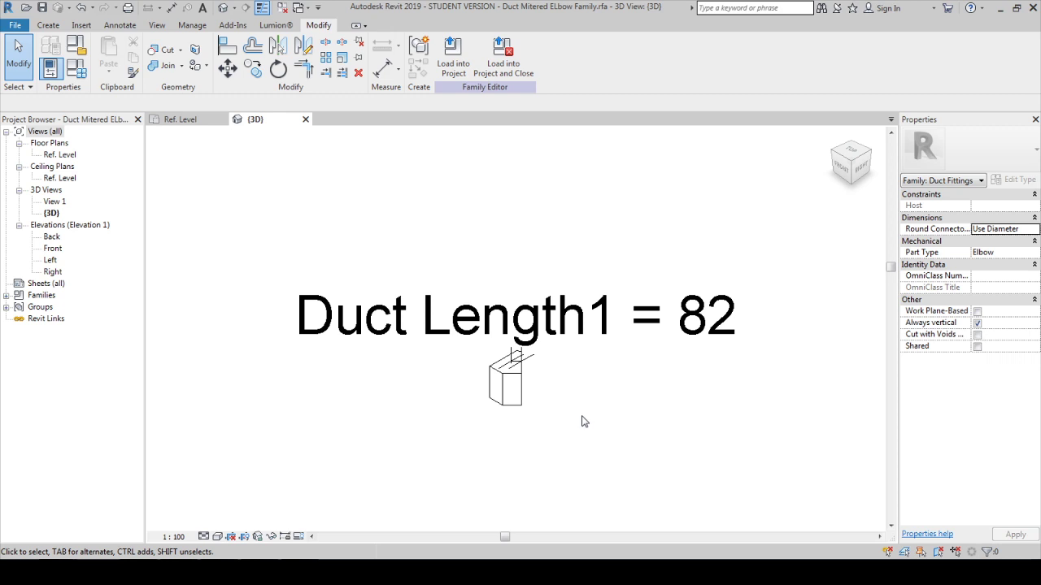
pyautogui.press('v')
pyautogui.press('g')
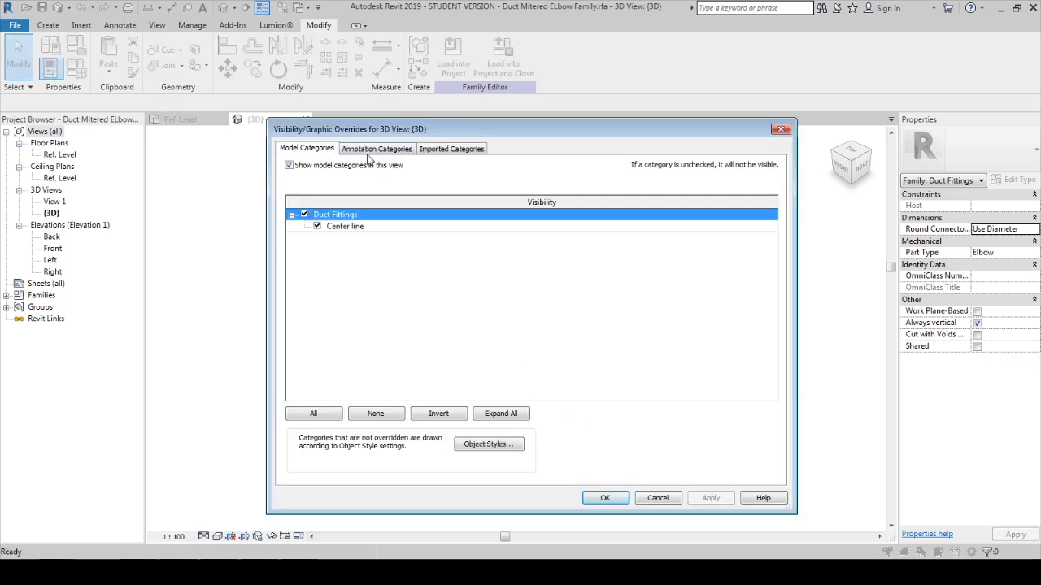
pyautogui.press('Escape')
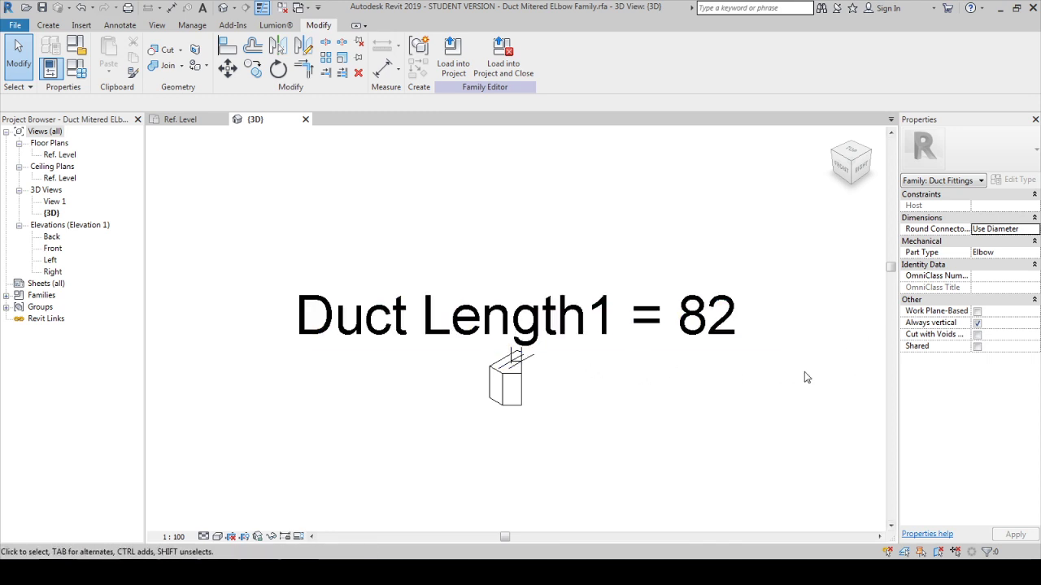
pyautogui.press('v')
pyautogui.press('g')
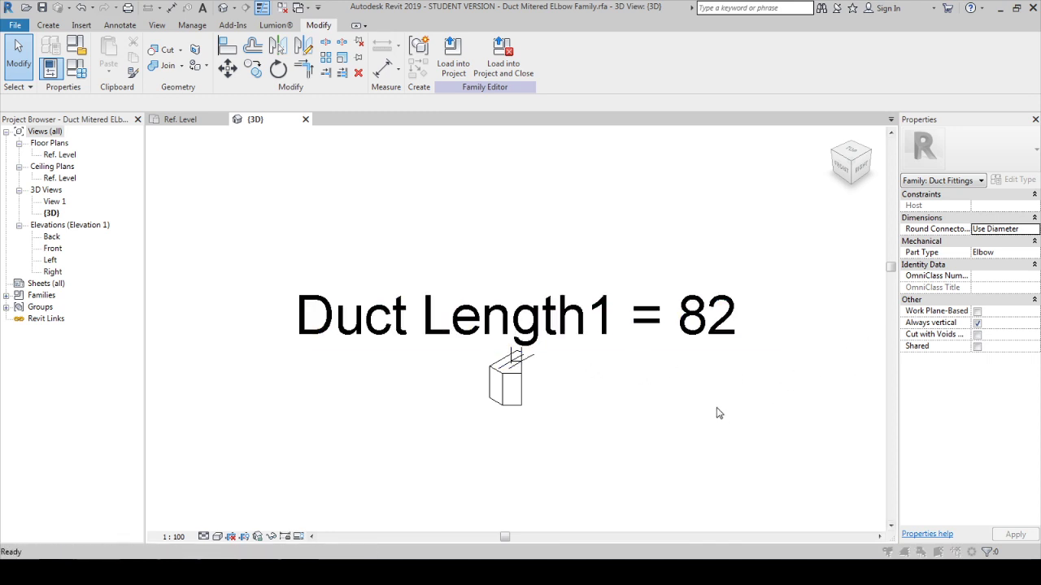
pyautogui.click(355, 150)
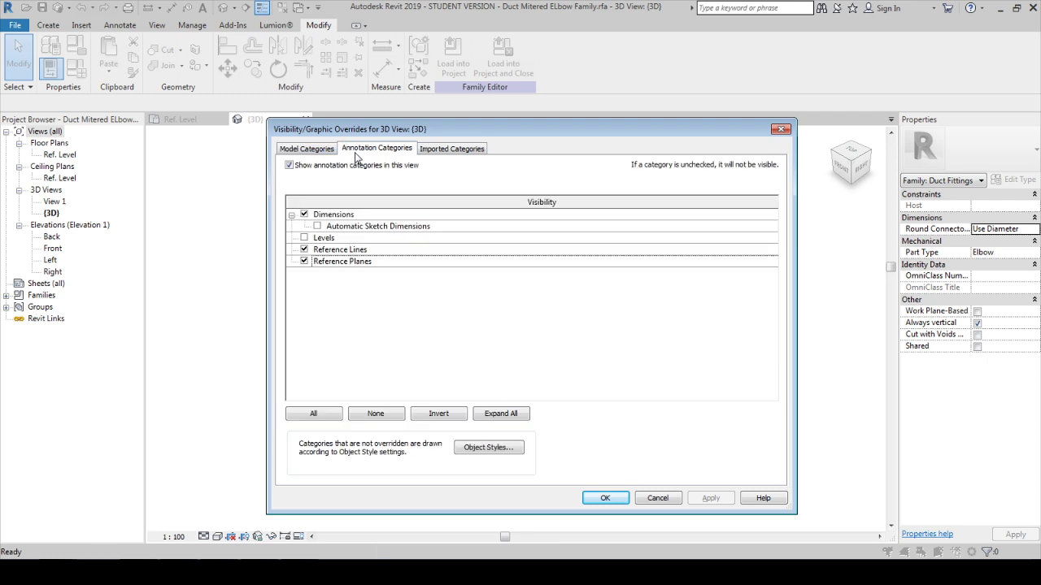
pyautogui.click(304, 216)
pyautogui.click(601, 498)
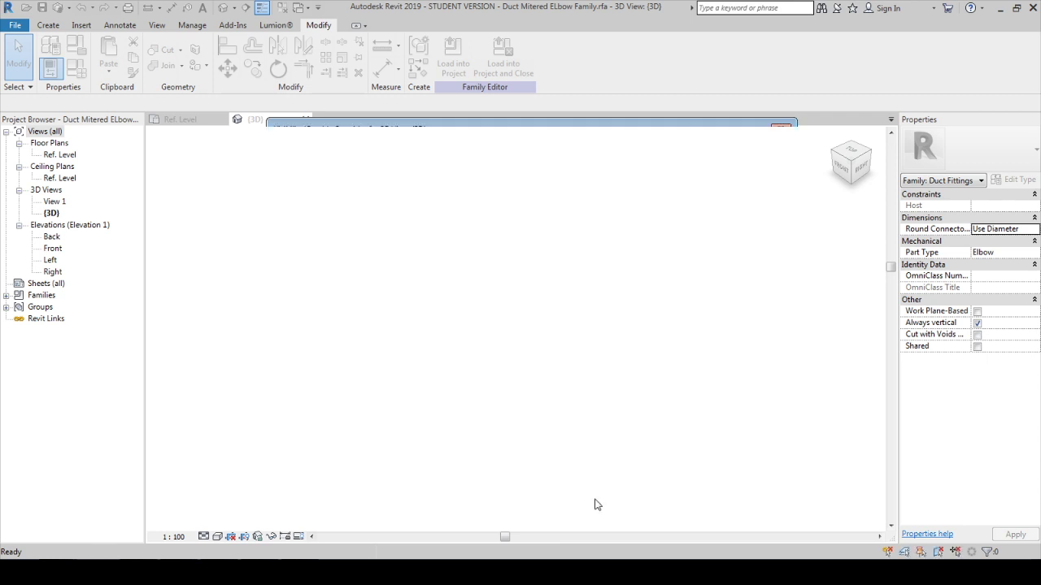
# - Shade and orbit the elbow in 3D, then close the {3D} view back to Ref. Level
pyautogui.moveTo(583, 404)
pyautogui.keyDown('shift'); pyautogui.mouseDown(button='middle')
pyautogui.moveTo(474, 365)
pyautogui.moveTo(539, 334)
pyautogui.moveTo(711, 357)
pyautogui.moveTo(664, 367)
pyautogui.mouseUp(button='middle'); pyautogui.keyUp('shift')
pyautogui.press('s')
pyautogui.press('d')
pyautogui.scroll(2, 553, 401)
pyautogui.moveTo(554, 402)
pyautogui.keyDown('shift'); pyautogui.mouseDown(button='middle')
pyautogui.moveTo(736, 386)
pyautogui.moveTo(691, 396)
pyautogui.mouseUp(button='middle'); pyautogui.keyUp('shift')
pyautogui.click(306, 121)
pyautogui.moveTo(504, 350); pyautogui.dragTo(558, 278, button='middle')
pyautogui.scroll(2, 539, 344)
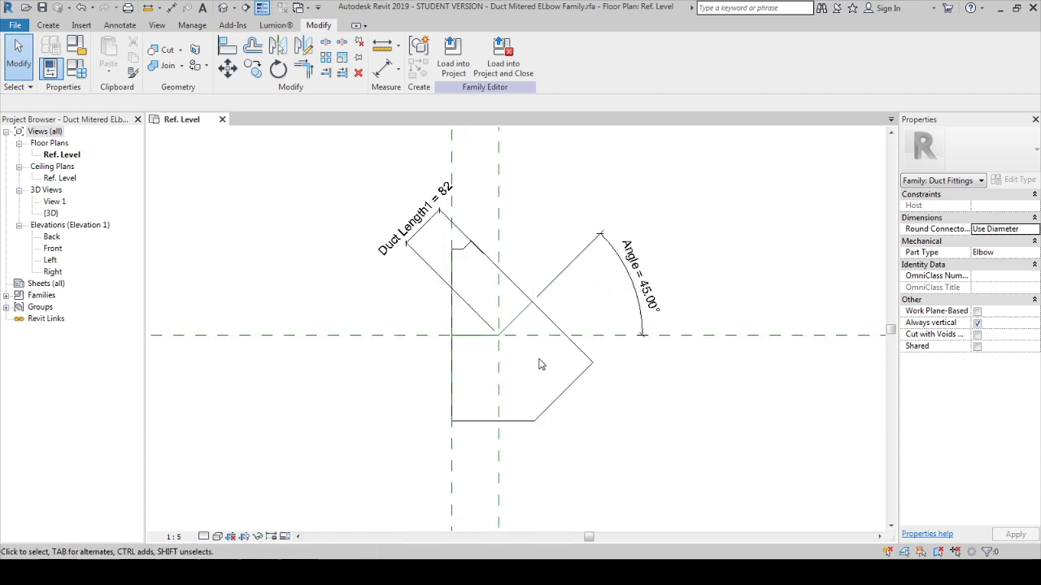
# - Pick the horizontal and 45° reference lines as locked Duct Fittings symbolic lines
pyautogui.moveTo(600, 378); pyautogui.dragTo(608, 397, button='middle')
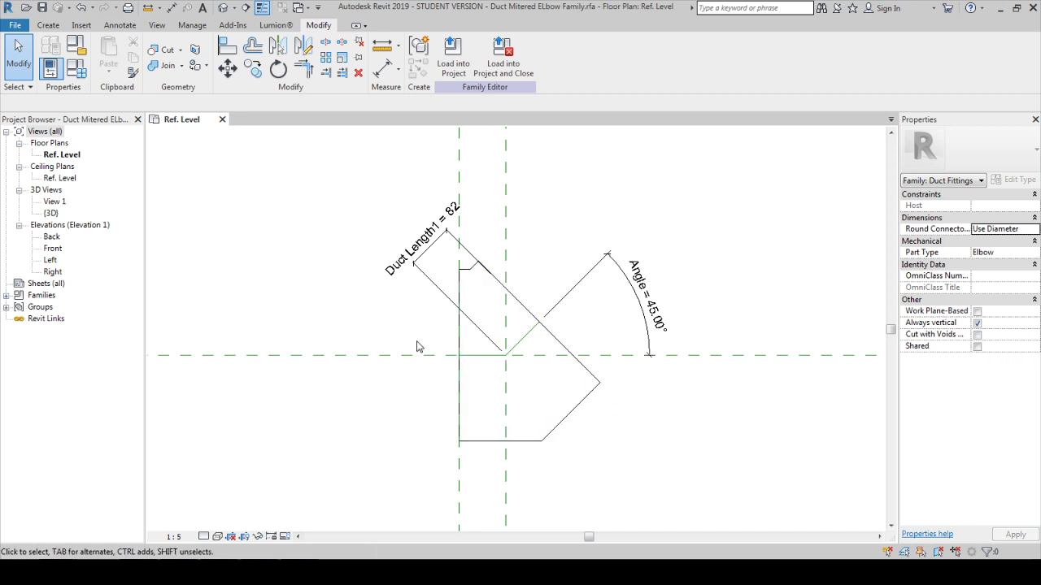
pyautogui.click(48, 25)
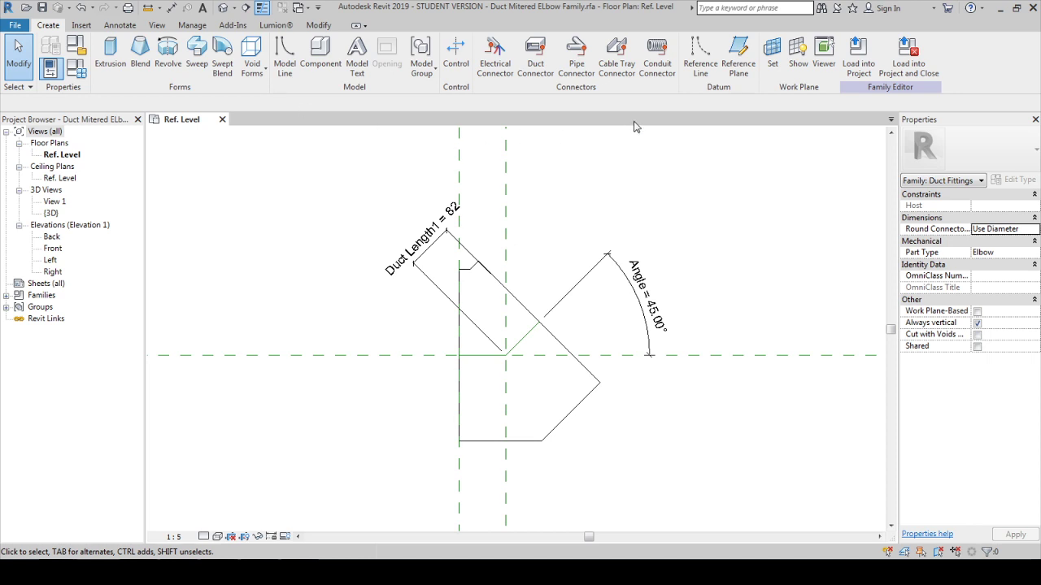
pyautogui.click(122, 25)
pyautogui.click(209, 49)
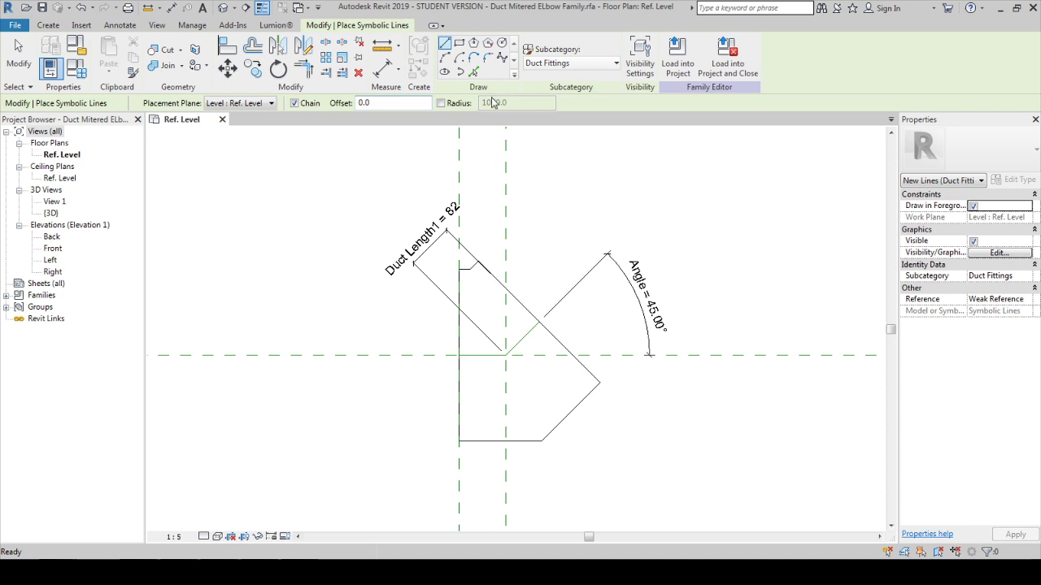
pyautogui.click(473, 72)
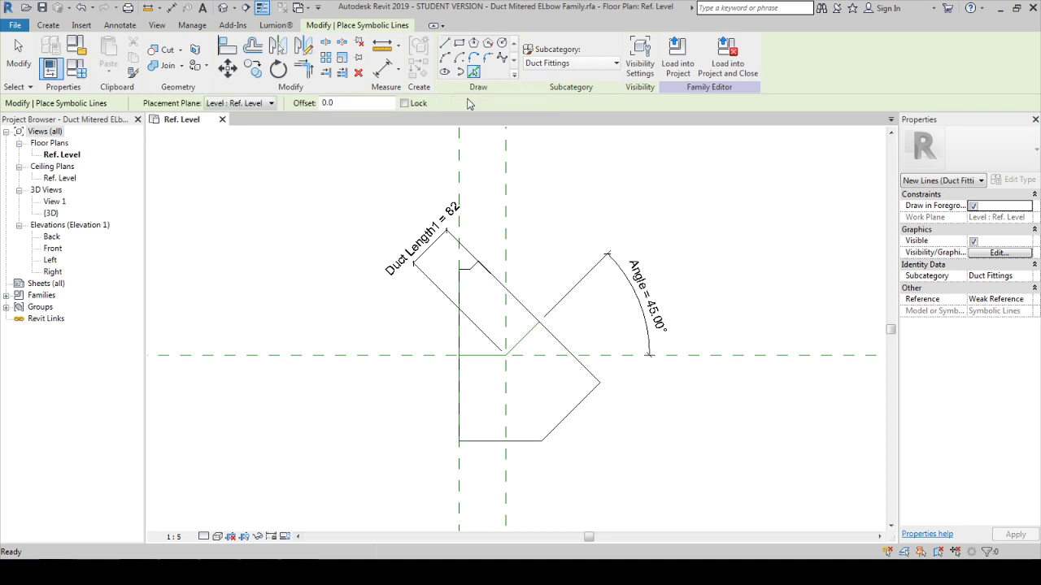
pyautogui.click(404, 103)
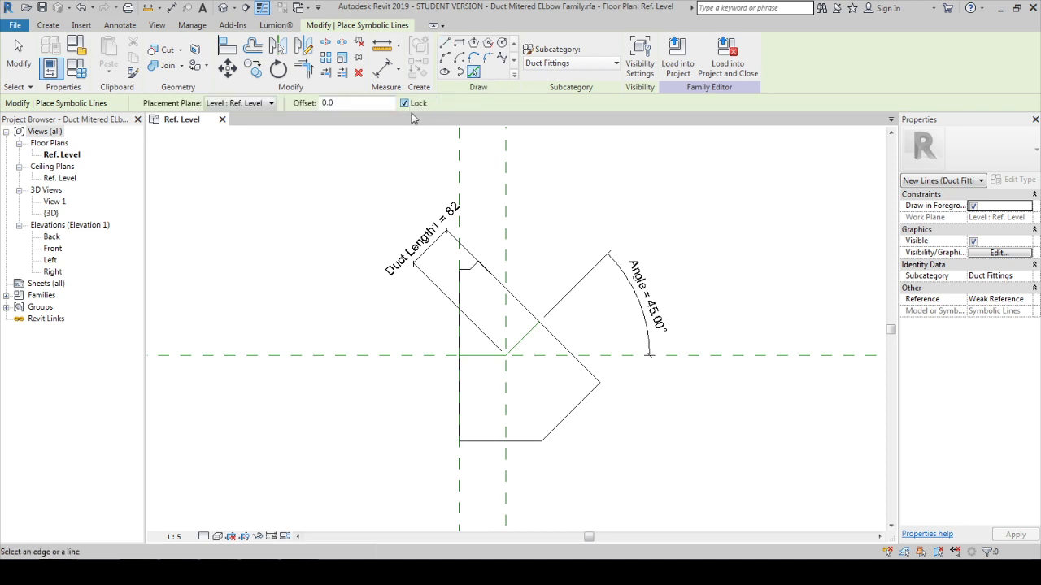
pyautogui.click(480, 356)
pyautogui.click(523, 338)
# - Temporarily hide the elbow sweep in the {3D} view to check the symbolic lines
pyautogui.press('Escape')
pyautogui.press('Escape')
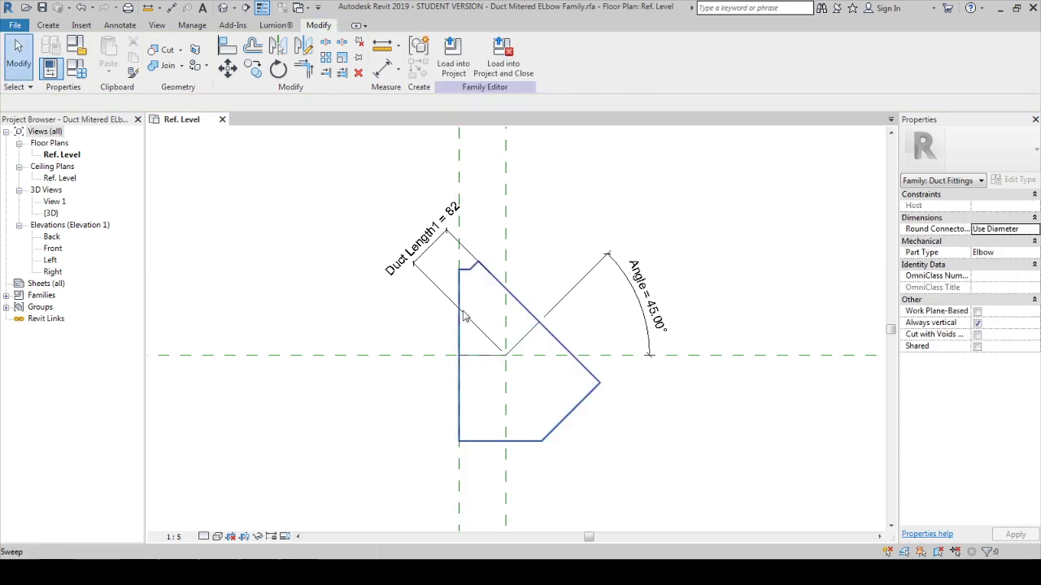
pyautogui.click(223, 7)
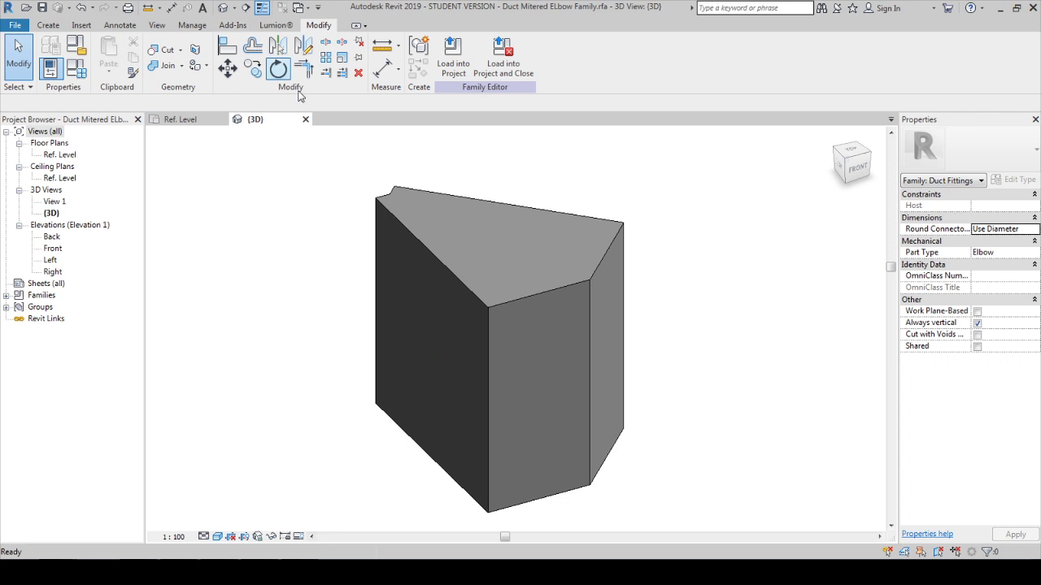
pyautogui.click(487, 347)
pyautogui.press('h')
pyautogui.press('h')
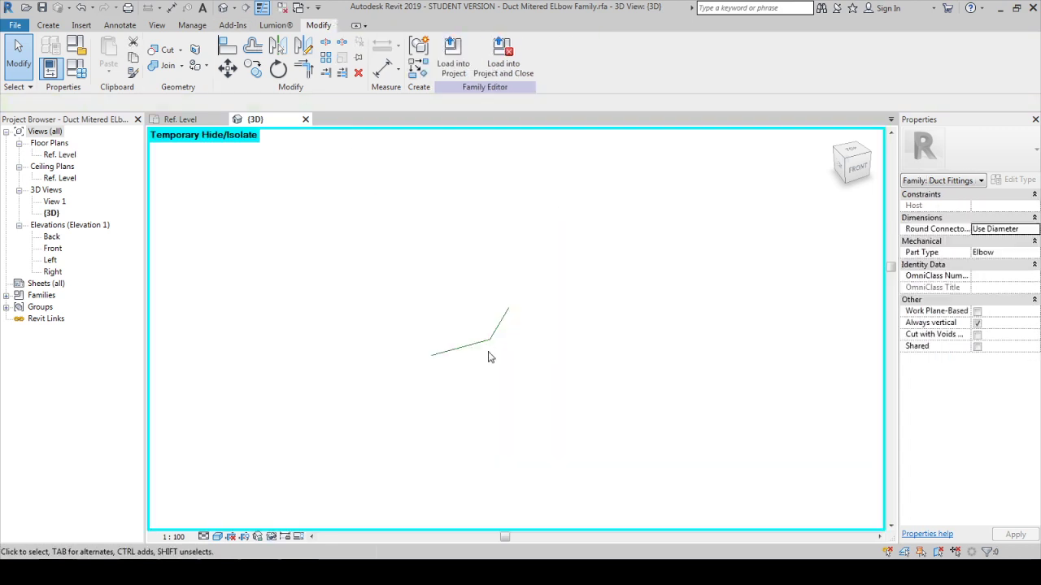
pyautogui.click(306, 119)
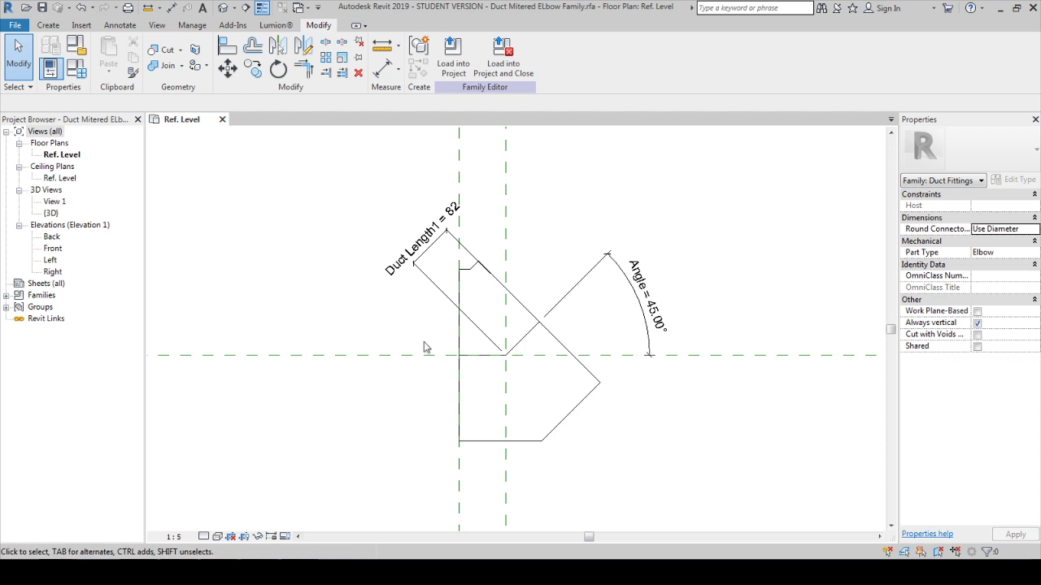
# - Reset the hidden sweep with HR and orbit to a three-quarter view using the ViewCube
pyautogui.click(223, 7)
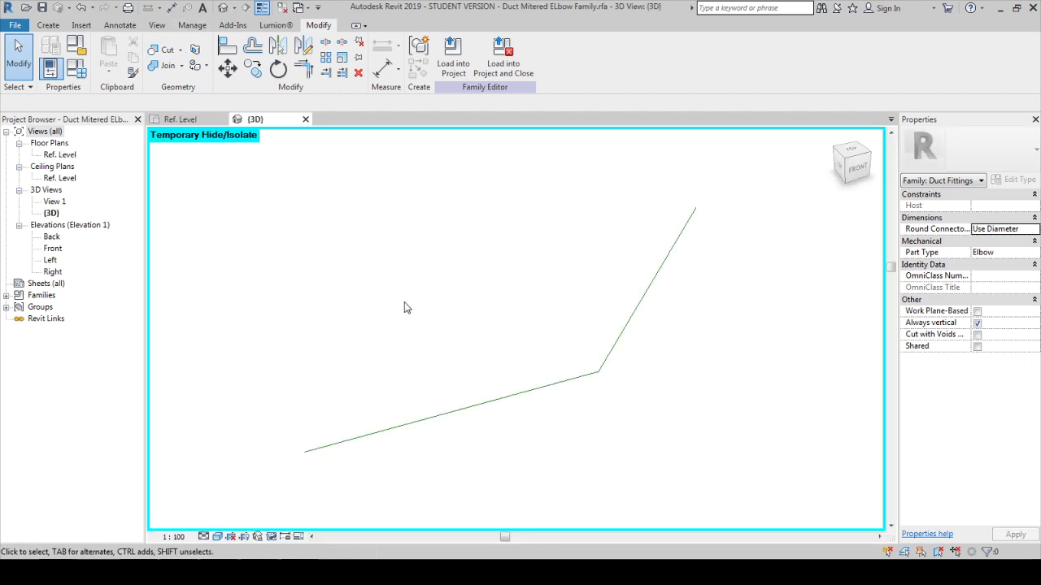
pyautogui.press('h')
pyautogui.press('r')
pyautogui.scroll(-3, 472, 309)
pyautogui.keyDown('shift'); pyautogui.moveTo(480, 289); pyautogui.dragTo(695, 306, button='middle'); pyautogui.keyUp('shift')
pyautogui.keyDown('shift'); pyautogui.moveTo(578, 284); pyautogui.dragTo(802, 213, button='middle'); pyautogui.keyUp('shift')
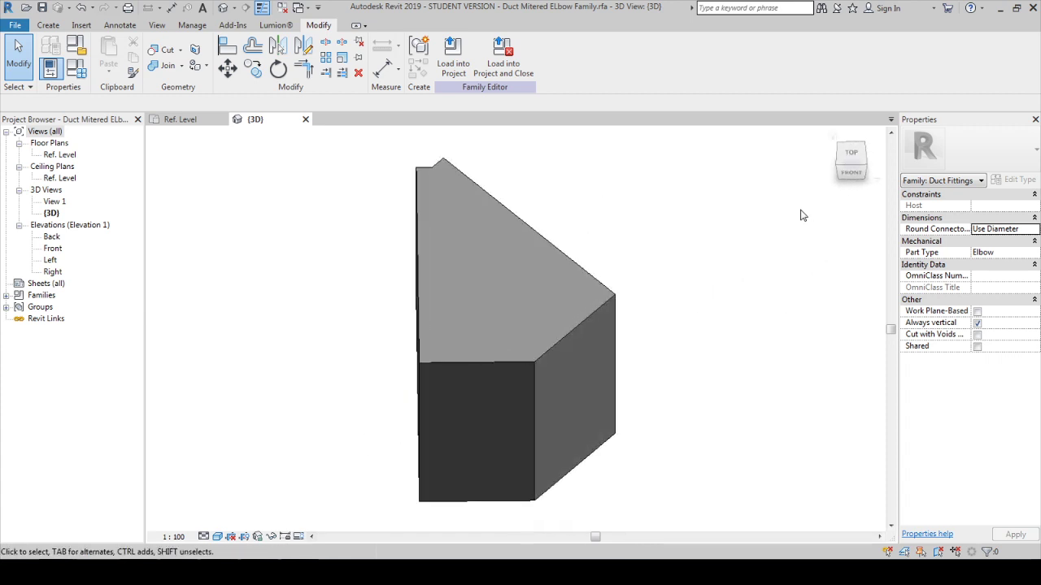
pyautogui.click(851, 156)
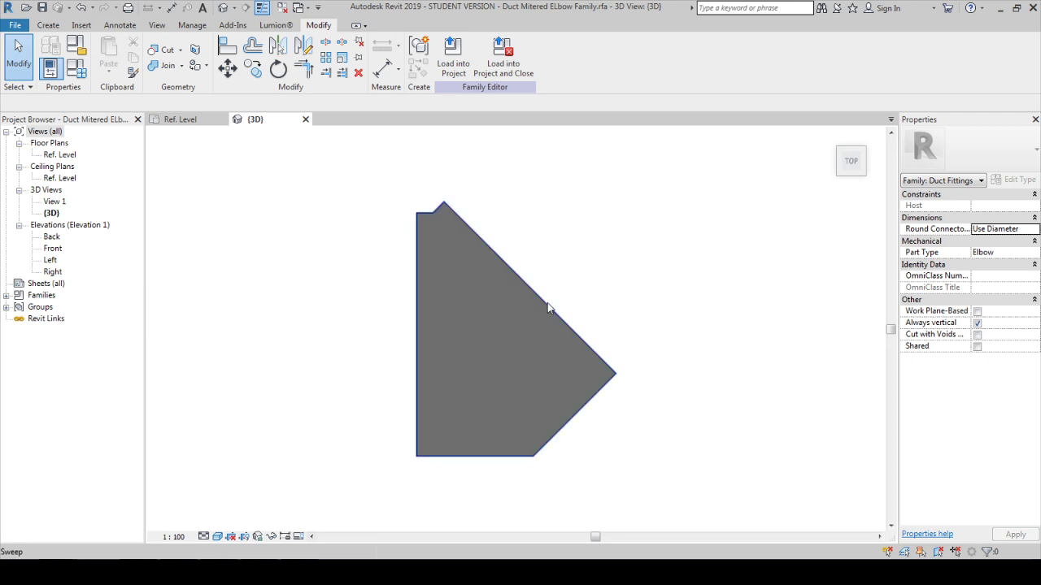
pyautogui.keyDown('shift'); pyautogui.moveTo(514, 300); pyautogui.dragTo(508, 379, button='middle'); pyautogui.keyUp('shift')
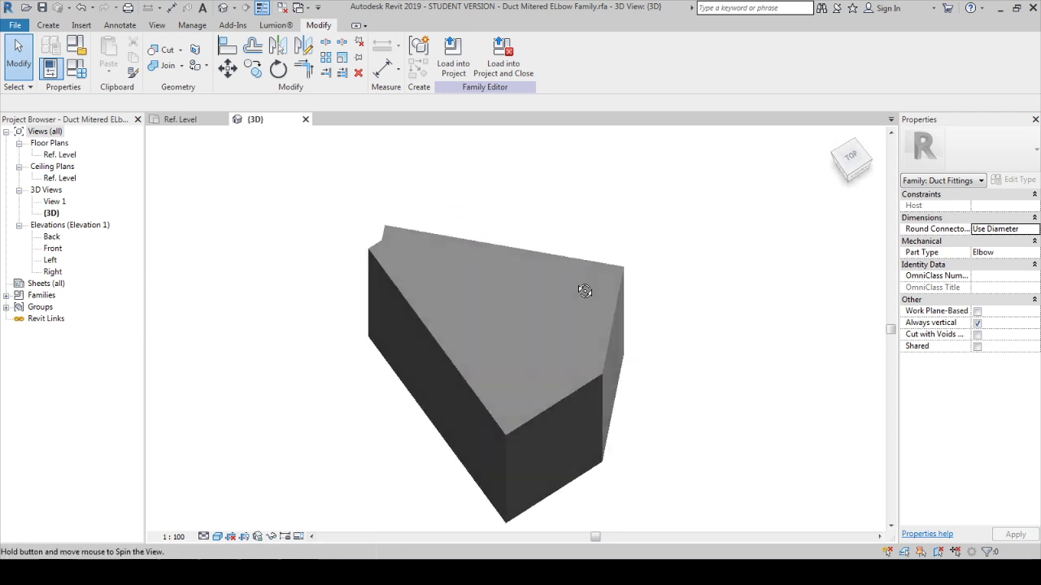
pyautogui.keyDown('shift'); pyautogui.moveTo(587, 282); pyautogui.dragTo(486, 333, button='middle'); pyautogui.keyUp('shift')
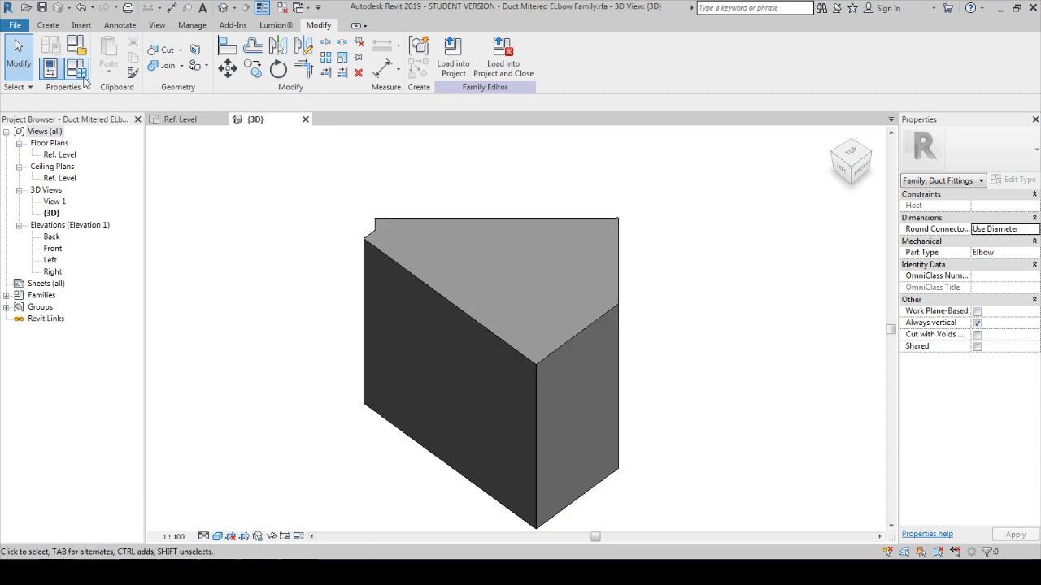
# - Place a duct connector on the elbow's end face and orbit to check its placement
pyautogui.click(48, 25)
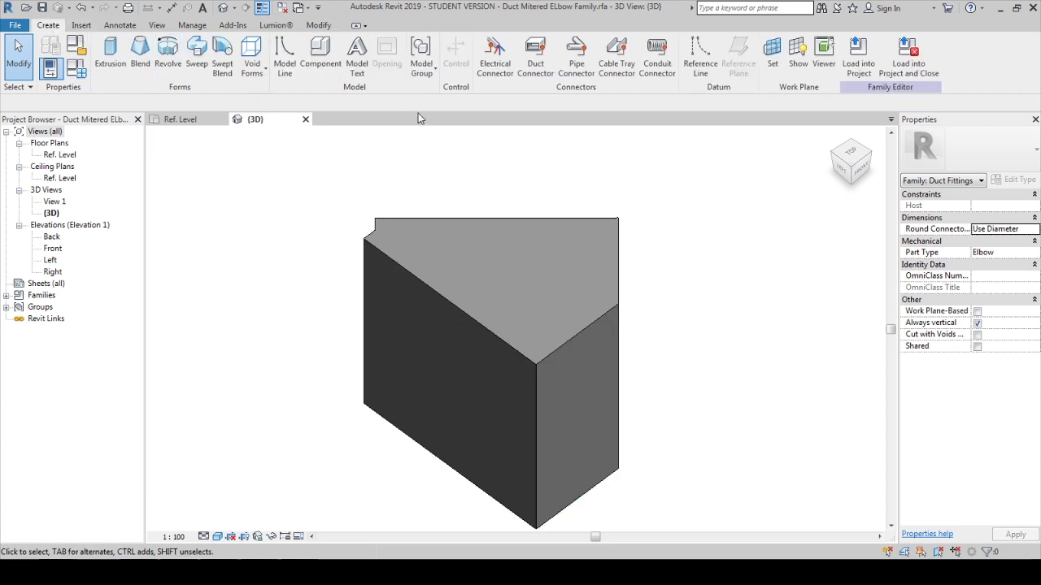
pyautogui.click(535, 57)
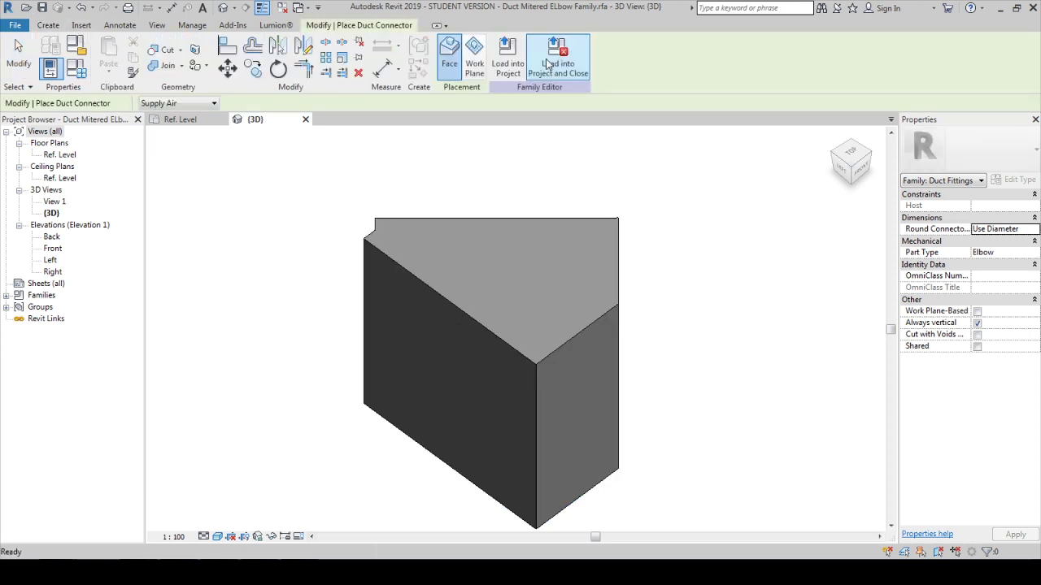
pyautogui.click(468, 316)
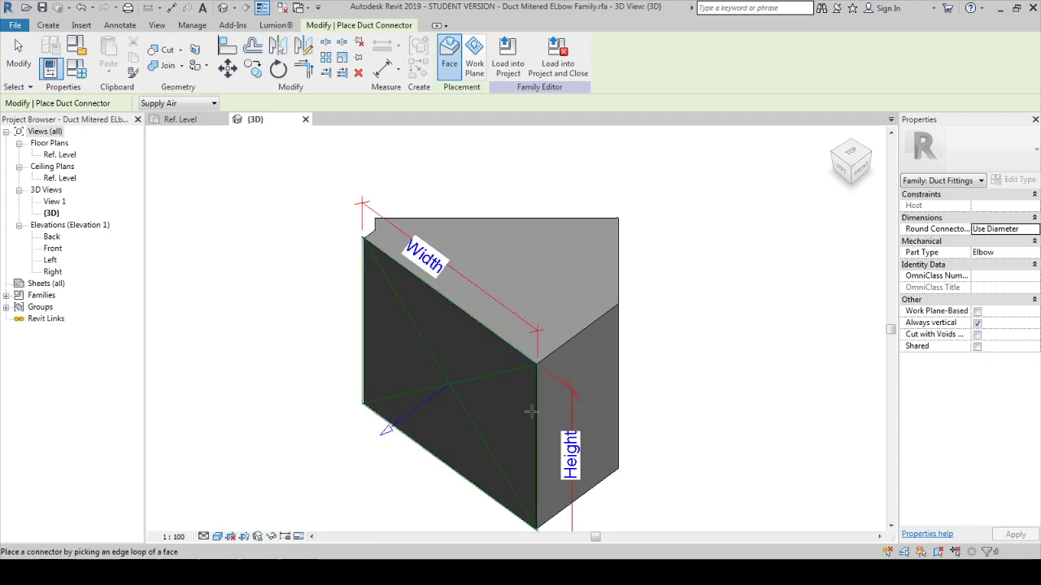
pyautogui.keyDown('shift'); pyautogui.moveTo(761, 290); pyautogui.dragTo(706, 317, button='middle'); pyautogui.keyUp('shift')
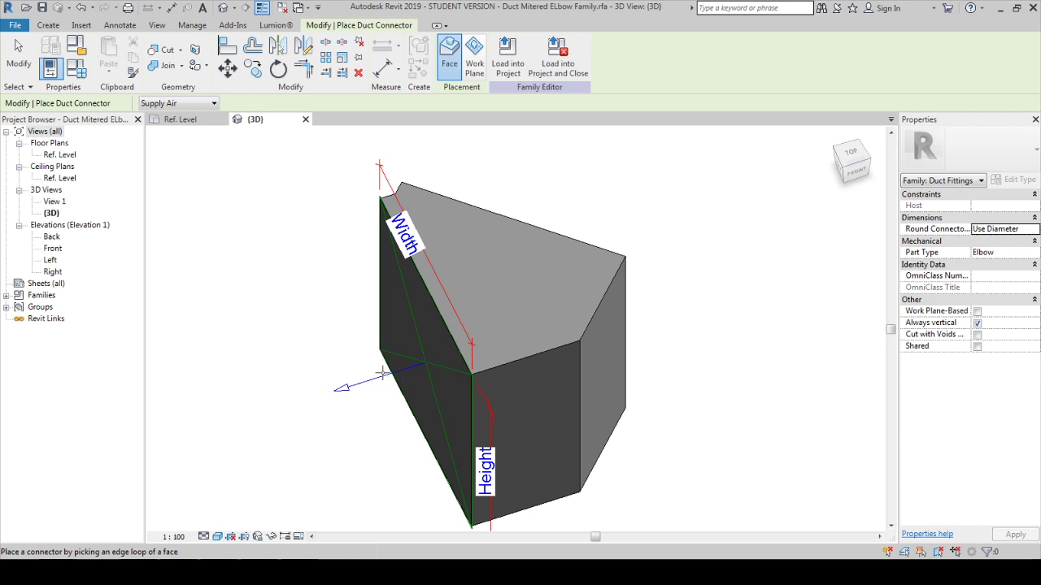
pyautogui.scroll(-2, 337, 335)
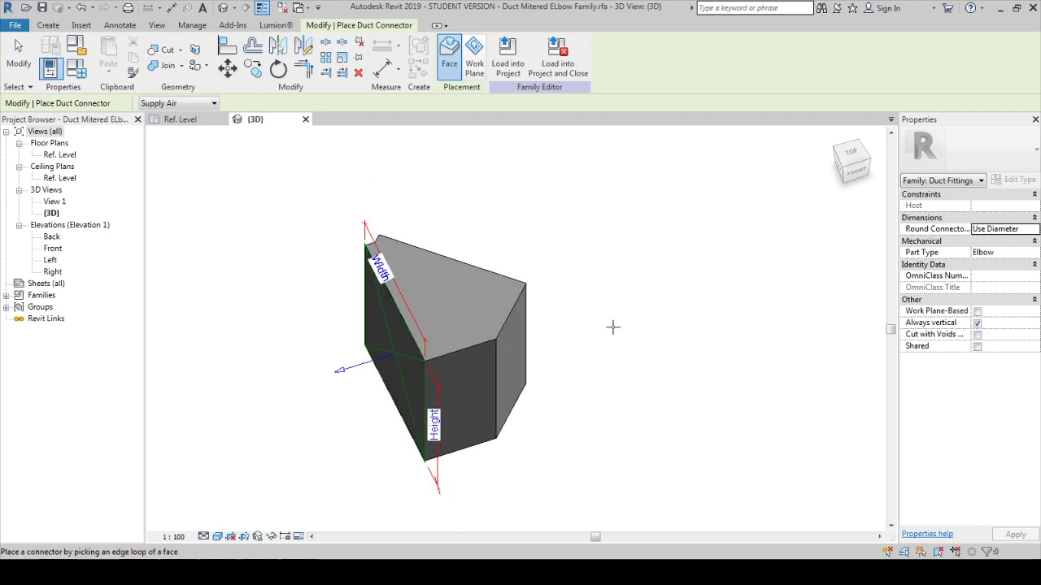
pyautogui.keyDown('shift'); pyautogui.moveTo(660, 343); pyautogui.dragTo(581, 370, button='middle'); pyautogui.keyUp('shift')
pyautogui.press('Escape')
pyautogui.keyDown('shift'); pyautogui.moveTo(658, 378); pyautogui.dragTo(519, 374, button='middle'); pyautogui.keyUp('shift')
# - Select Connector 2 and then Connector 1, orbiting to review their properties
pyautogui.click(512, 365)
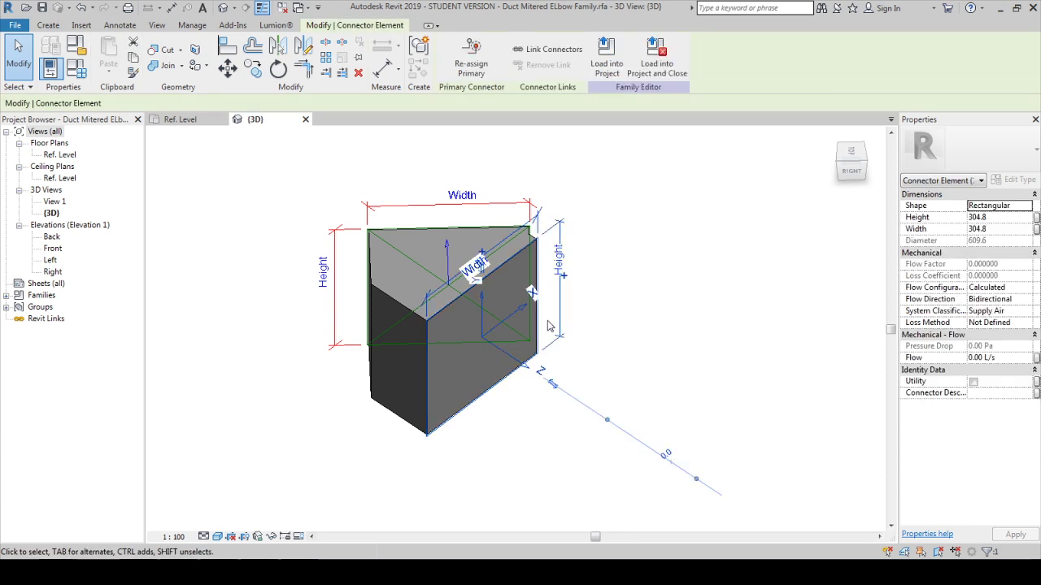
pyautogui.press('Escape')
pyautogui.keyDown('shift'); pyautogui.moveTo(430, 351); pyautogui.dragTo(318, 344, button='middle'); pyautogui.keyUp('shift')
pyautogui.click(372, 358)
pyautogui.keyDown('shift'); pyautogui.moveTo(626, 358); pyautogui.dragTo(584, 393, button='middle'); pyautogui.keyUp('shift')
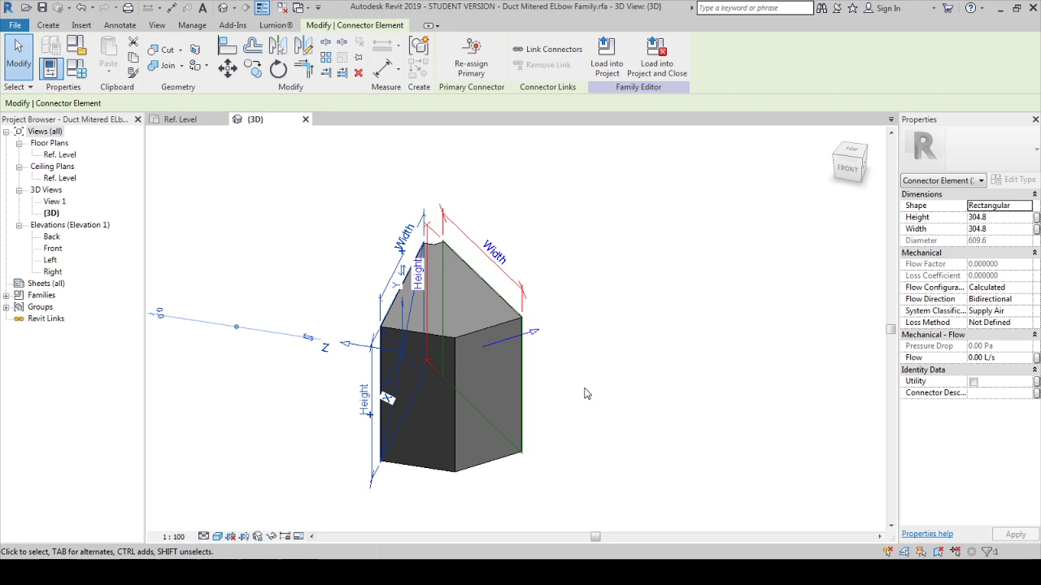
pyautogui.scroll(-2, 584, 393)
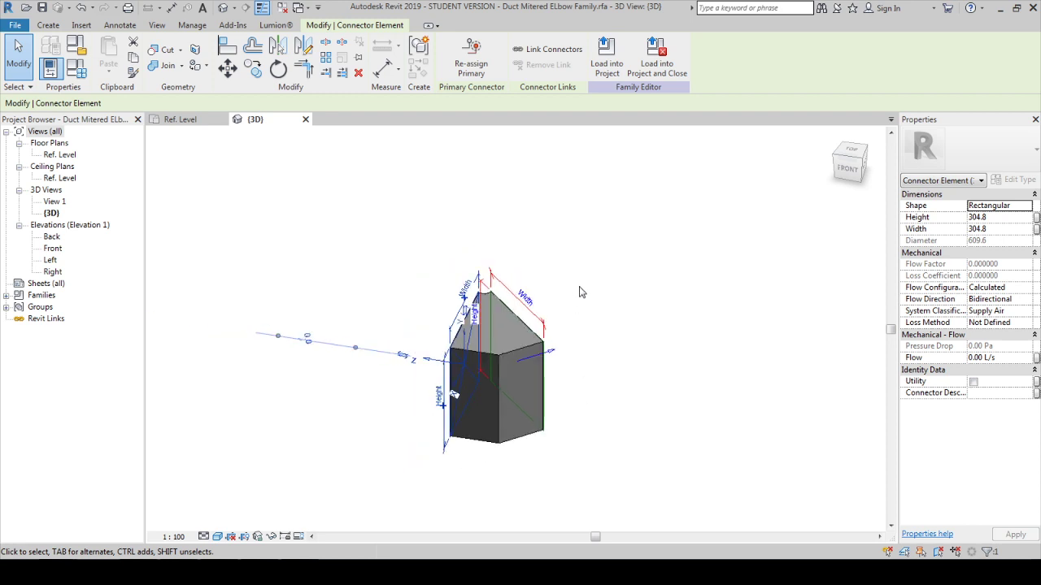
pyautogui.keyDown('shift'); pyautogui.moveTo(602, 287); pyautogui.dragTo(606, 364, button='middle'); pyautogui.keyUp('shift')
# - Check the end connector reads Rectangular 304.8 × 304.8, Supply Air, Bidirectional
pyautogui.click(514, 317)
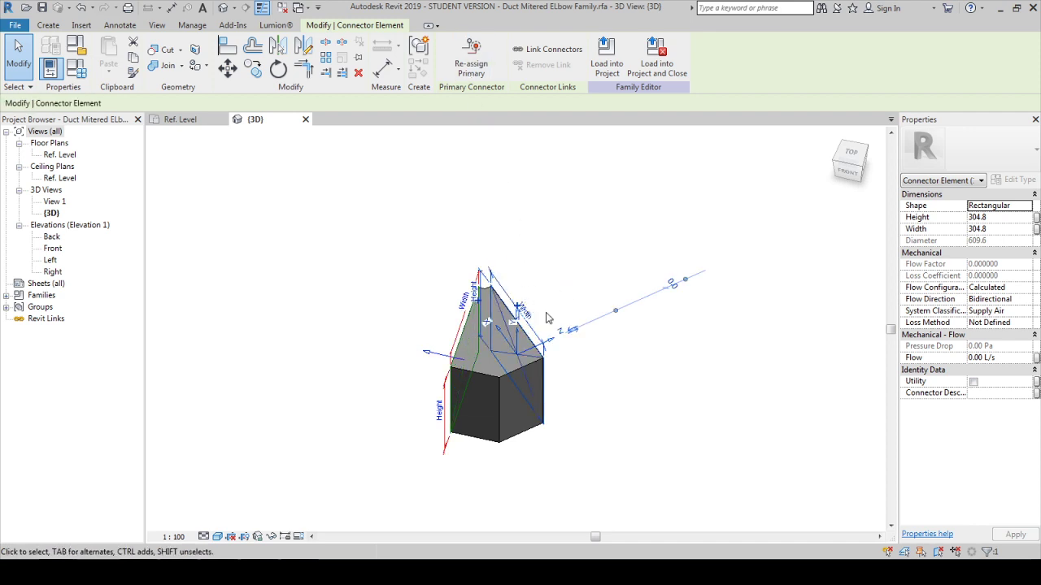
pyautogui.keyDown('shift'); pyautogui.moveTo(629, 371); pyautogui.dragTo(423, 257, button='middle'); pyautogui.keyUp('shift')
pyautogui.keyDown('shift'); pyautogui.moveTo(394, 358); pyautogui.dragTo(487, 380, button='middle'); pyautogui.keyUp('shift')
pyautogui.keyDown('shift'); pyautogui.moveTo(607, 379); pyautogui.dragTo(613, 440, button='middle'); pyautogui.keyUp('shift')
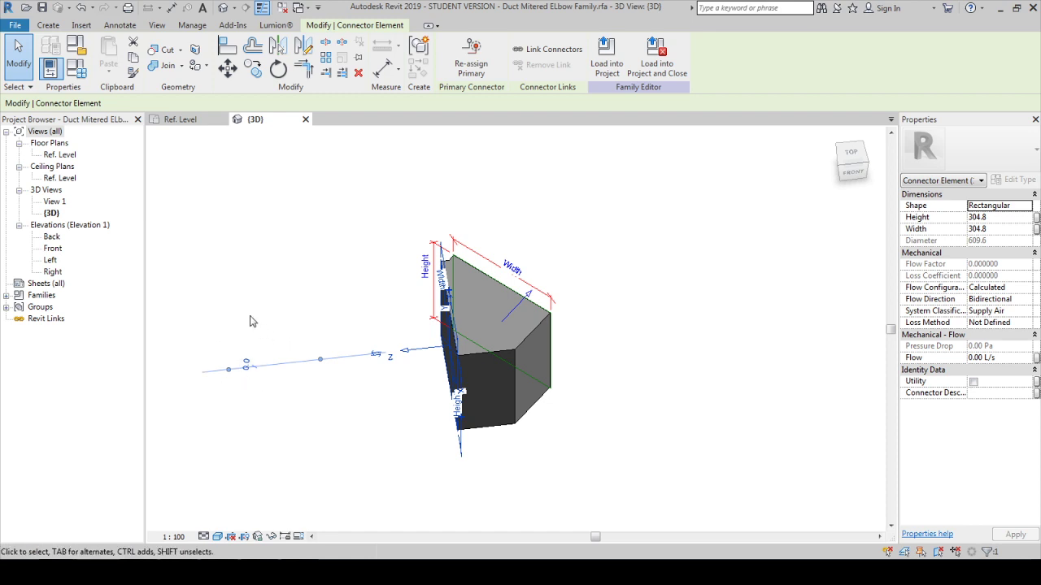
pyautogui.moveTo(273, 307); pyautogui.dragTo(302, 313, button='middle')
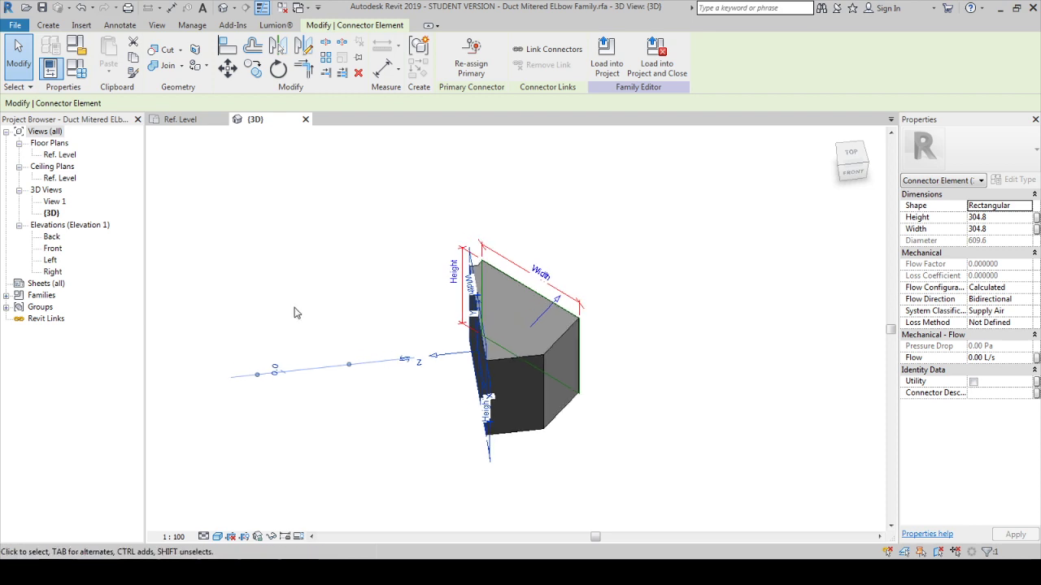
pyautogui.keyDown('shift'); pyautogui.moveTo(363, 332); pyautogui.dragTo(375, 345, button='middle'); pyautogui.keyUp('shift')
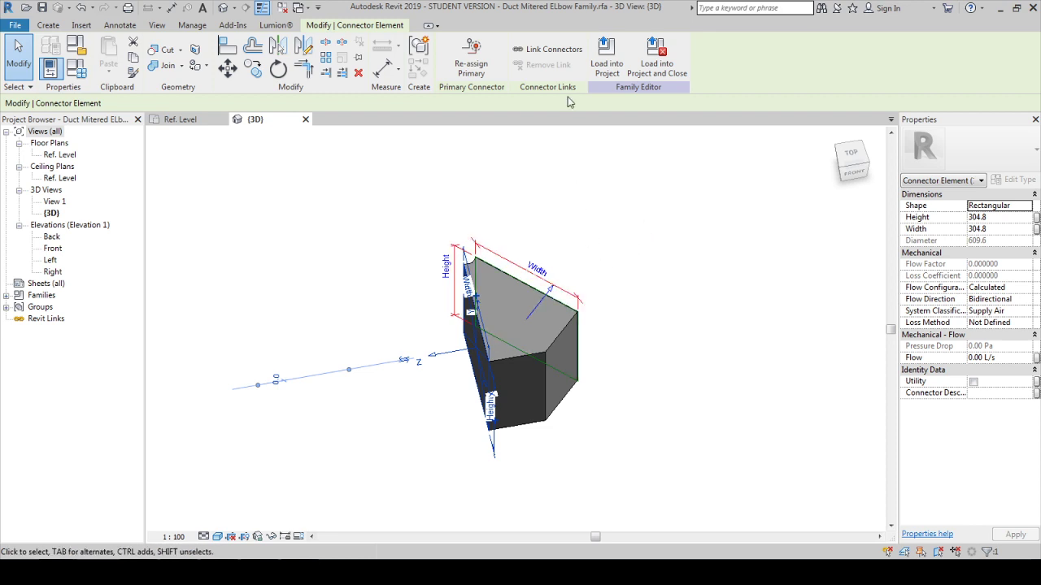
# - Link the two end connectors, then select Connector 1 and Connector 2 together
pyautogui.click(549, 50)
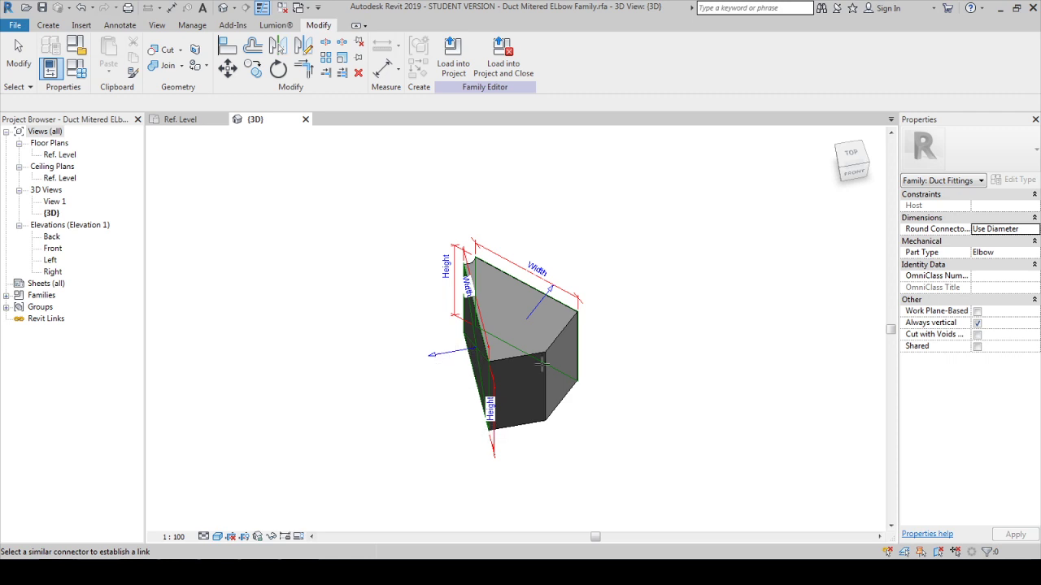
pyautogui.click(572, 298)
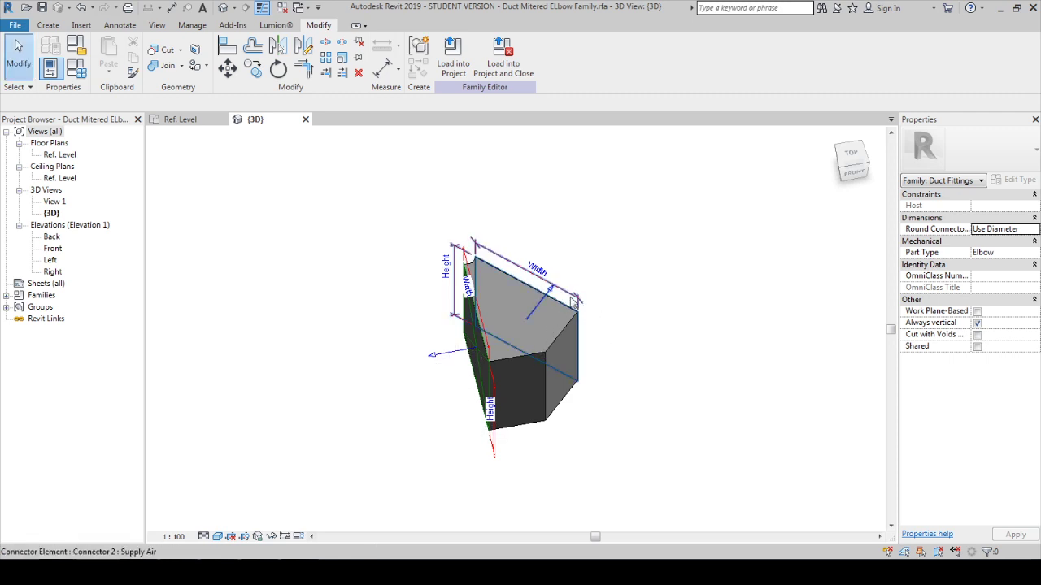
pyautogui.click(572, 300)
pyautogui.scroll(5, 512, 333)
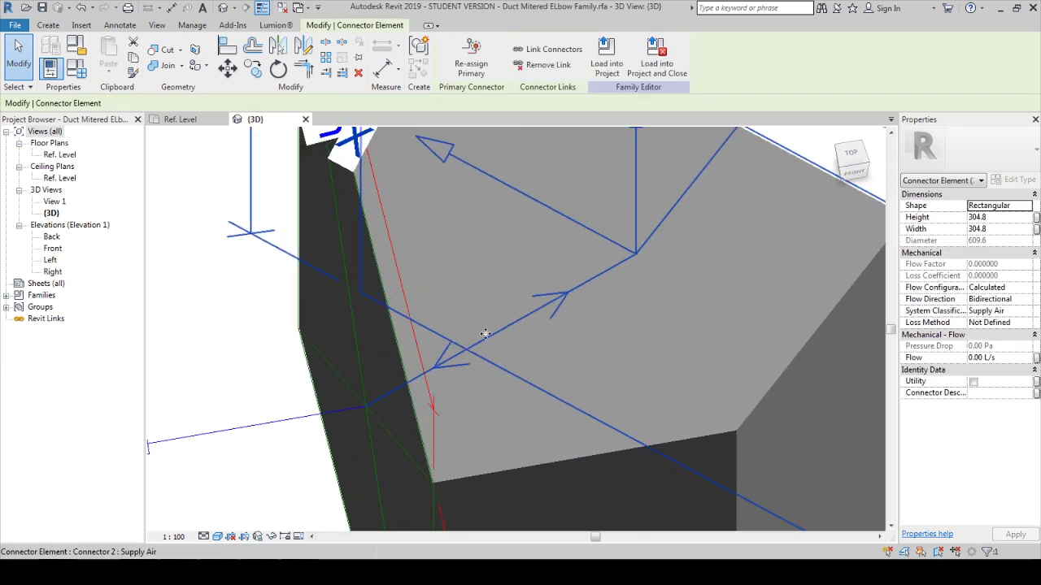
pyautogui.scroll(-6, 487, 325)
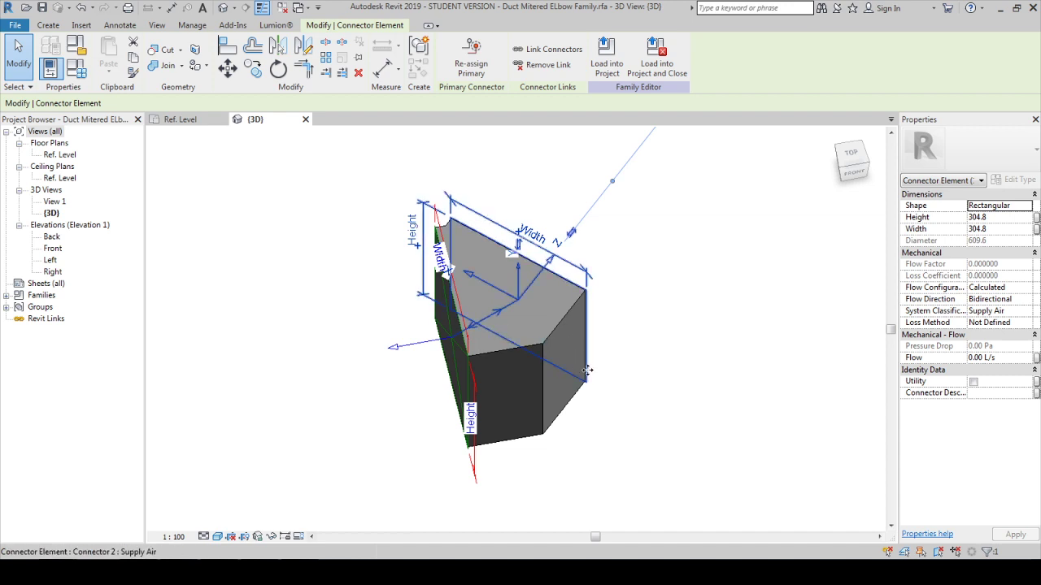
pyautogui.press('Escape')
pyautogui.click(449, 340)
pyautogui.keyDown('ctrl'); pyautogui.click(449, 339); pyautogui.keyUp('ctrl')
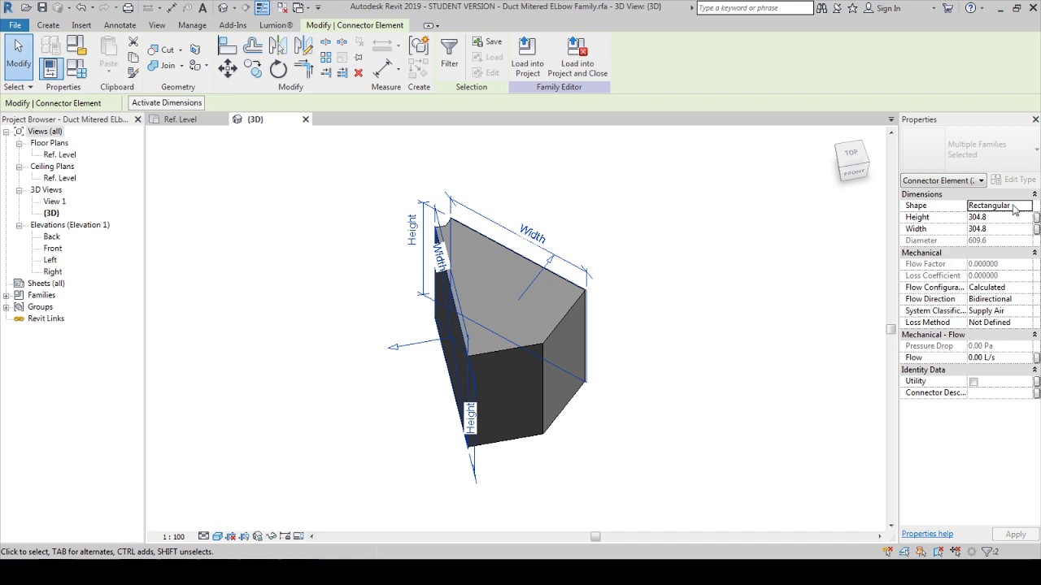
# - Set the connectors' System Classification to Fitting and associate their angle with the Angle parameter
pyautogui.click(1000, 310)
pyautogui.click(984, 366)
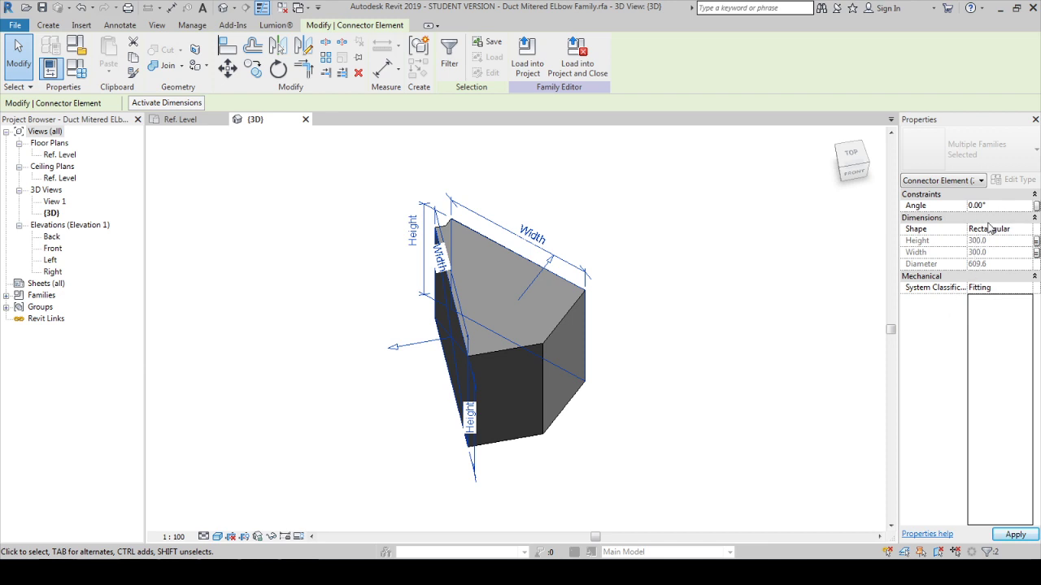
pyautogui.click(1036, 206)
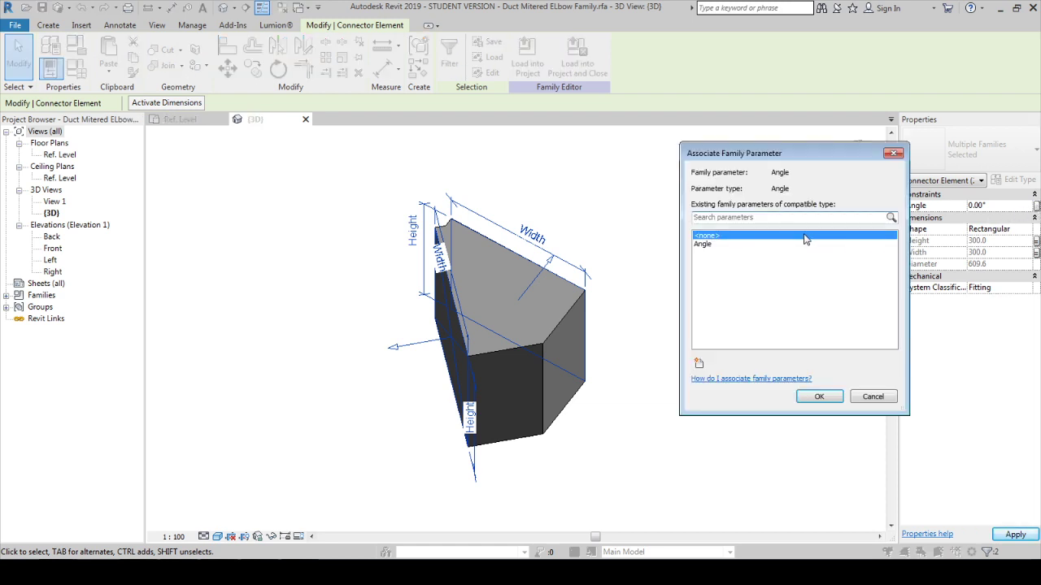
pyautogui.click(776, 243)
pyautogui.click(822, 393)
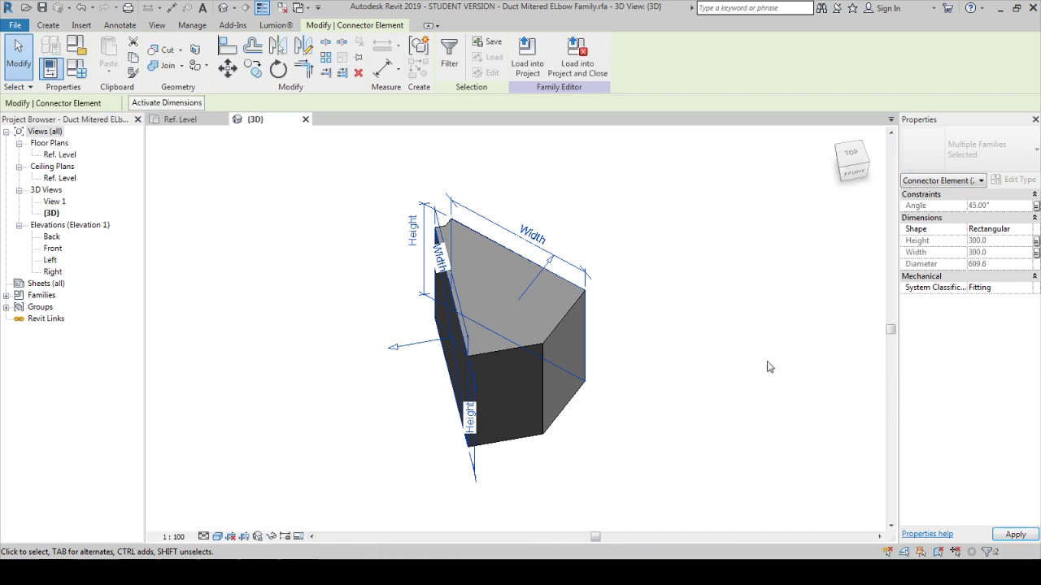
# - Inspect the sweep and its end connector from above, then clear the selection
pyautogui.click(716, 346)
pyautogui.scroll(-2, 704, 334)
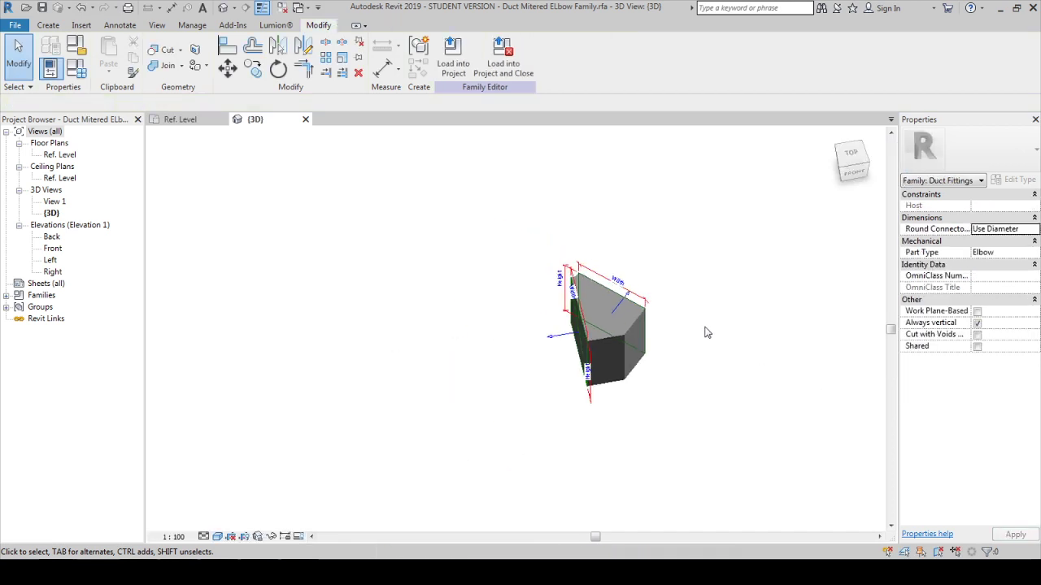
pyautogui.click(626, 334)
pyautogui.keyDown('shift'); pyautogui.moveTo(627, 334); pyautogui.dragTo(768, 302, button='middle'); pyautogui.keyUp('shift')
pyautogui.scroll(2, 640, 333)
pyautogui.click(634, 315)
pyautogui.click(768, 303)
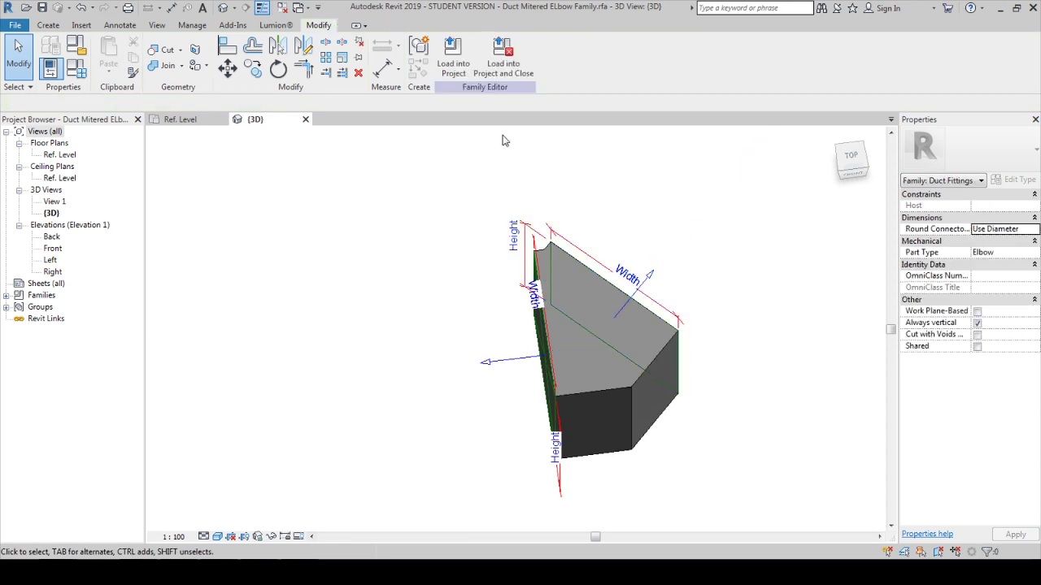
# - Flex the elbow in Family Types by applying Angle 90, then 65
pyautogui.click(77, 70)
pyautogui.click(242, 158)
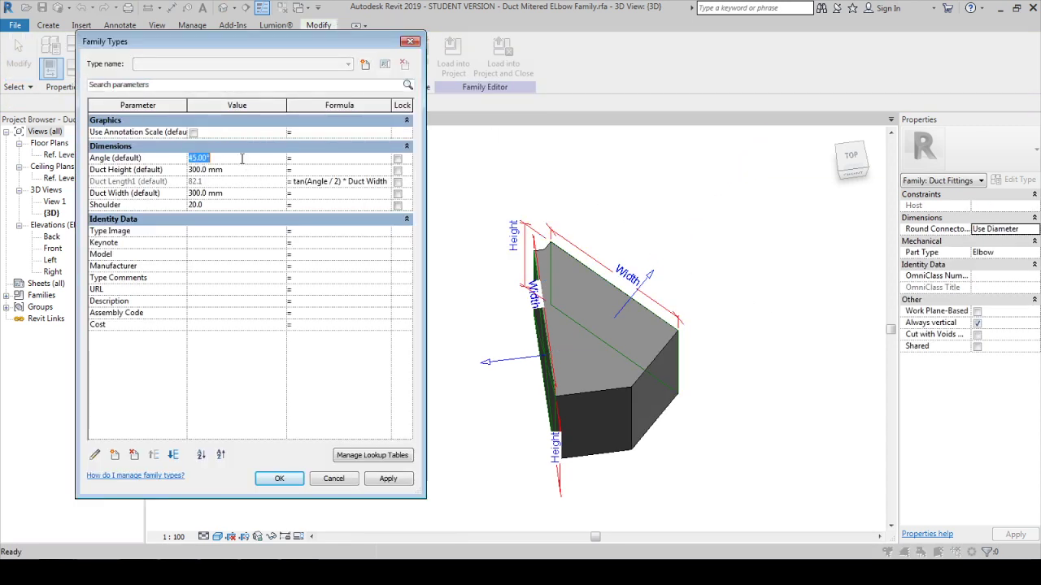
pyautogui.write('90')
pyautogui.click(378, 479)
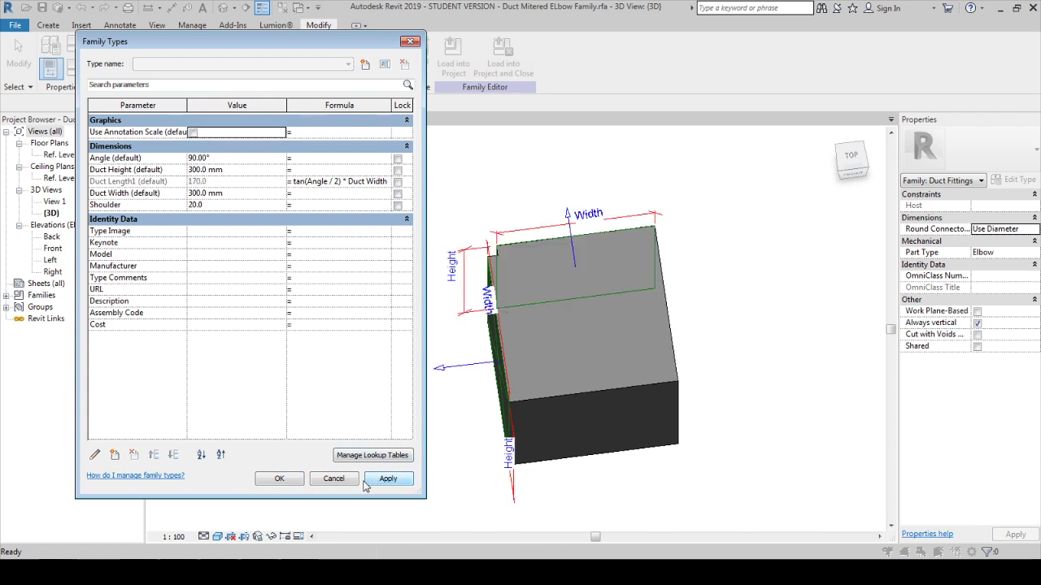
pyautogui.click(241, 157)
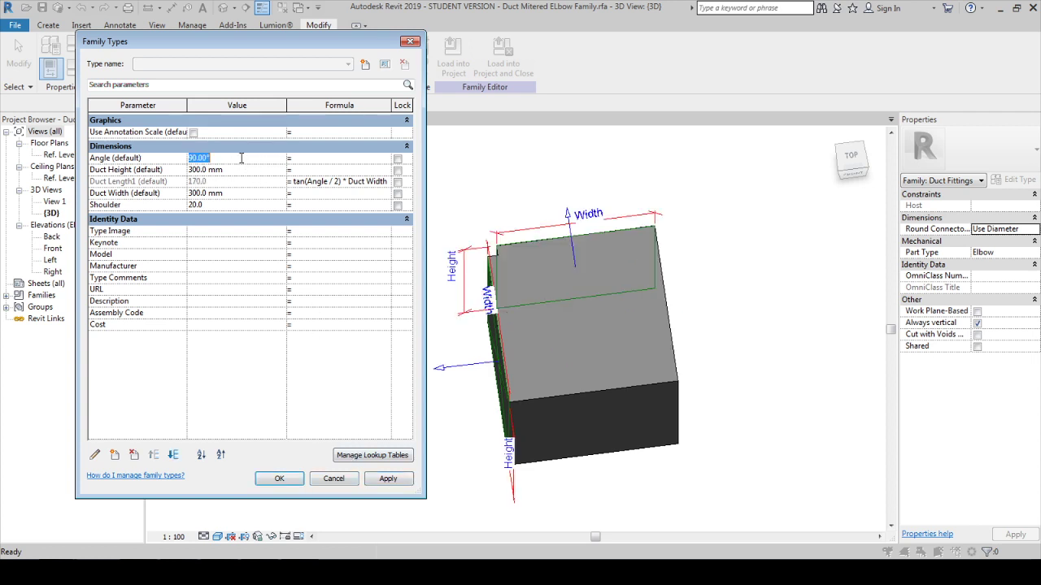
pyautogui.write('65')
pyautogui.click(390, 480)
pyautogui.click(315, 480)
# - Orbit the reshaped elbow and close all views except the 3D view
pyautogui.keyDown('shift'); pyautogui.moveTo(436, 360); pyautogui.dragTo(337, 309, button='middle'); pyautogui.keyUp('shift')
pyautogui.scroll(-2, 338, 313)
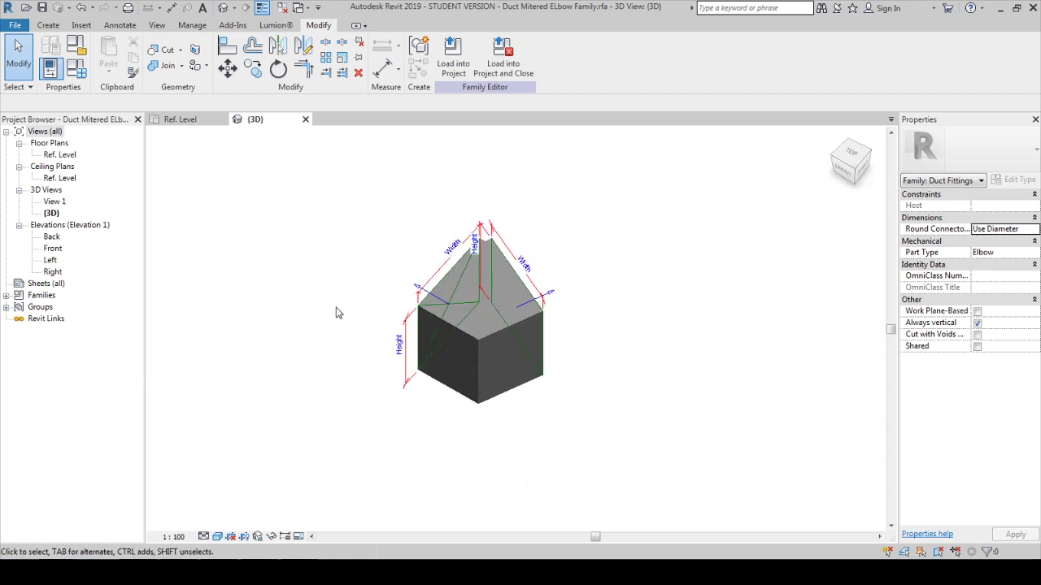
pyautogui.click(282, 8)
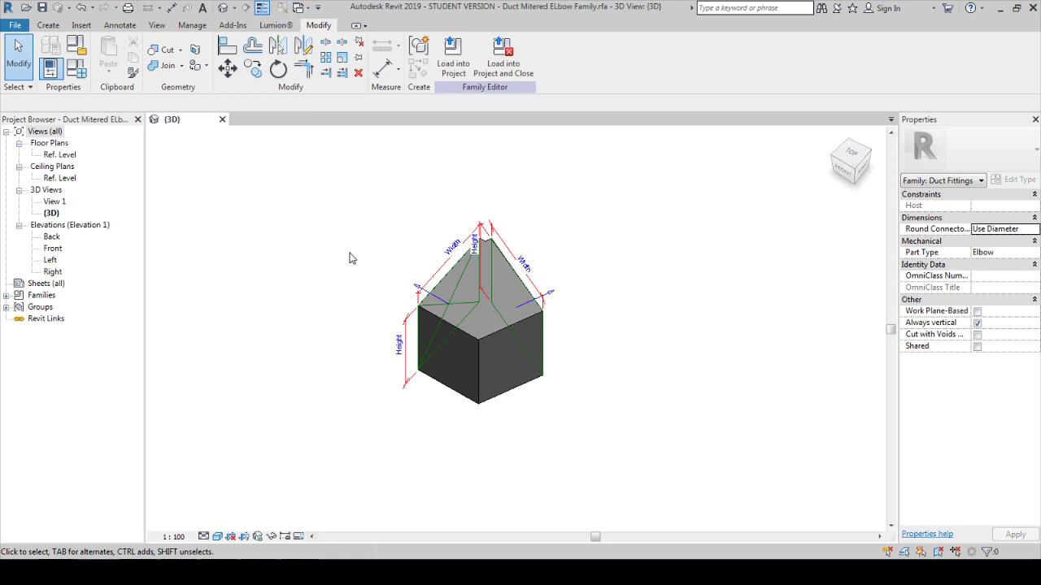
pyautogui.scroll(2, 417, 240)
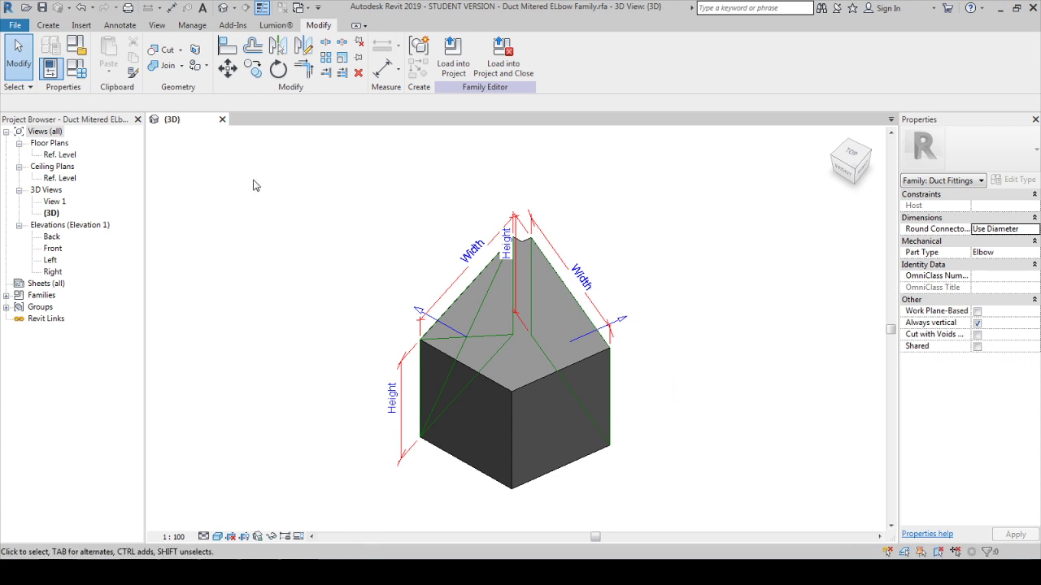
# - Create a new project from the Mechanical Template
pyautogui.click(14, 25)
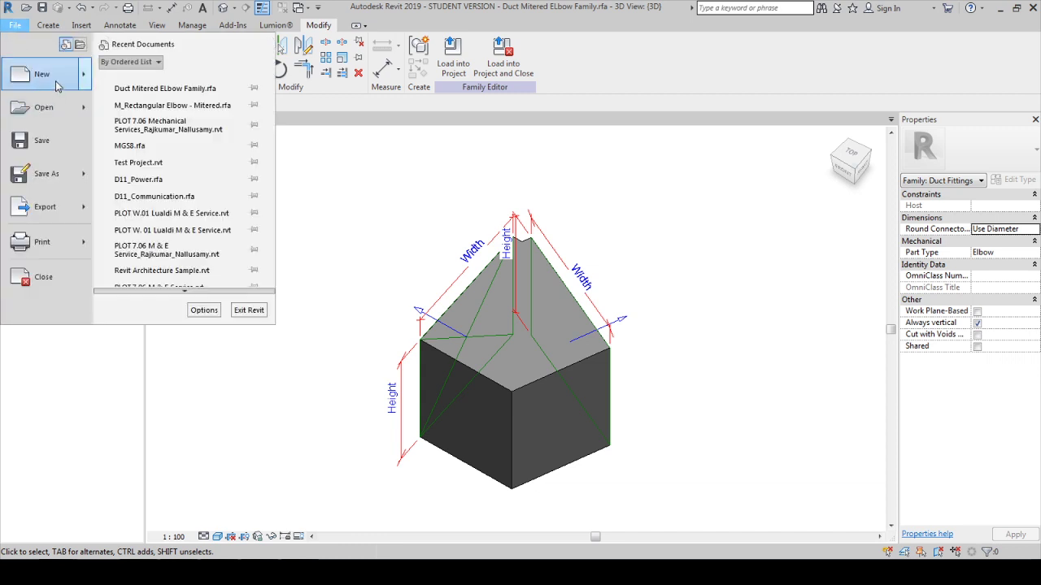
pyautogui.moveTo(56, 87)
pyautogui.click(171, 87)
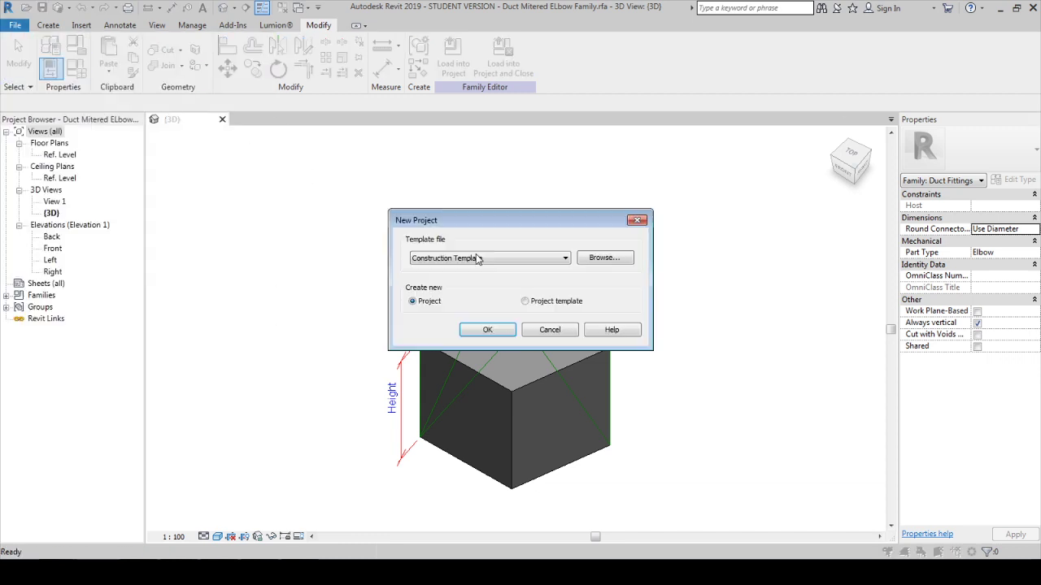
pyautogui.click(502, 258)
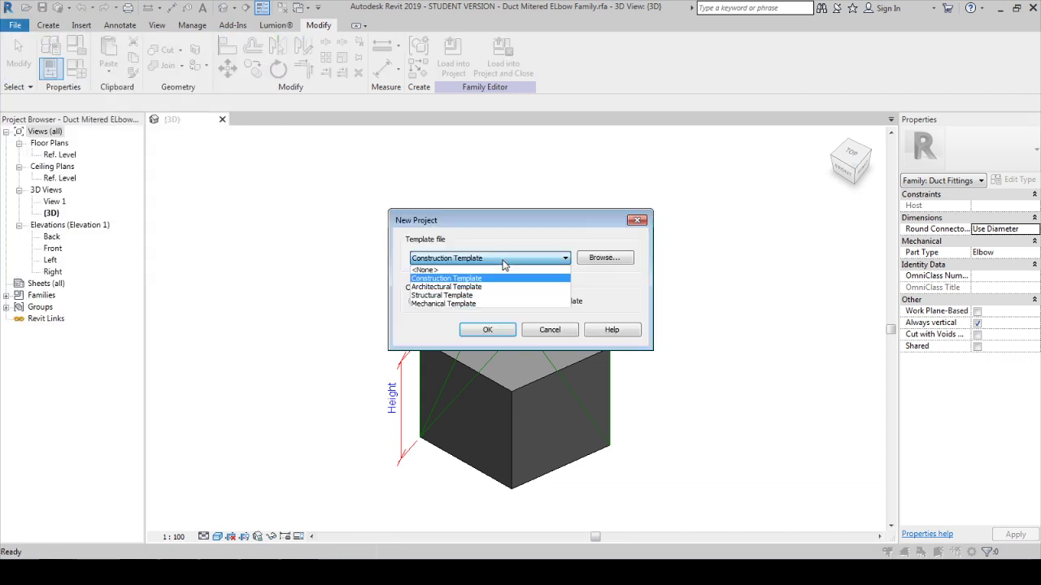
pyautogui.click(486, 306)
pyautogui.click(486, 330)
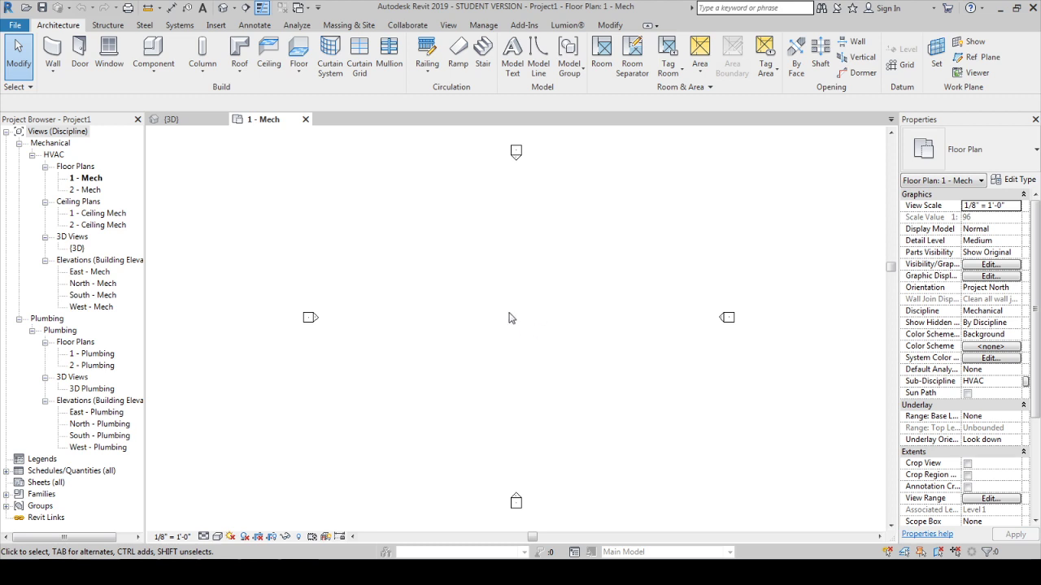
# - Draw a four-segment zigzag rectangular duct run across the 1 - Mech plan
pyautogui.scroll(5, 510, 317)
pyautogui.press('d')
pyautogui.press('t')
pyautogui.click(484, 321)
pyautogui.click(608, 322)
pyautogui.click(608, 235)
pyautogui.click(712, 235)
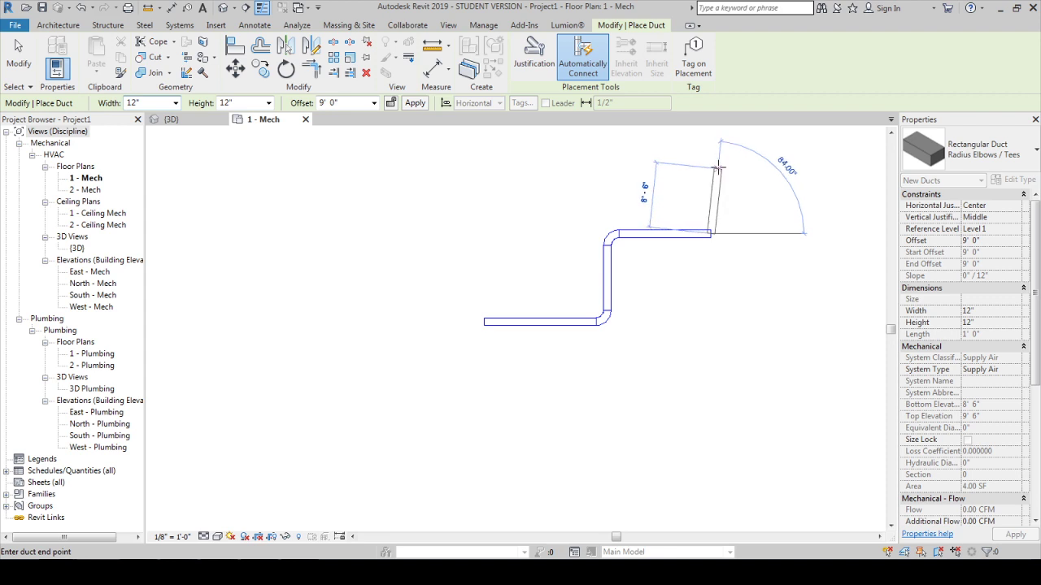
pyautogui.click(710, 161)
pyautogui.press('Escape')
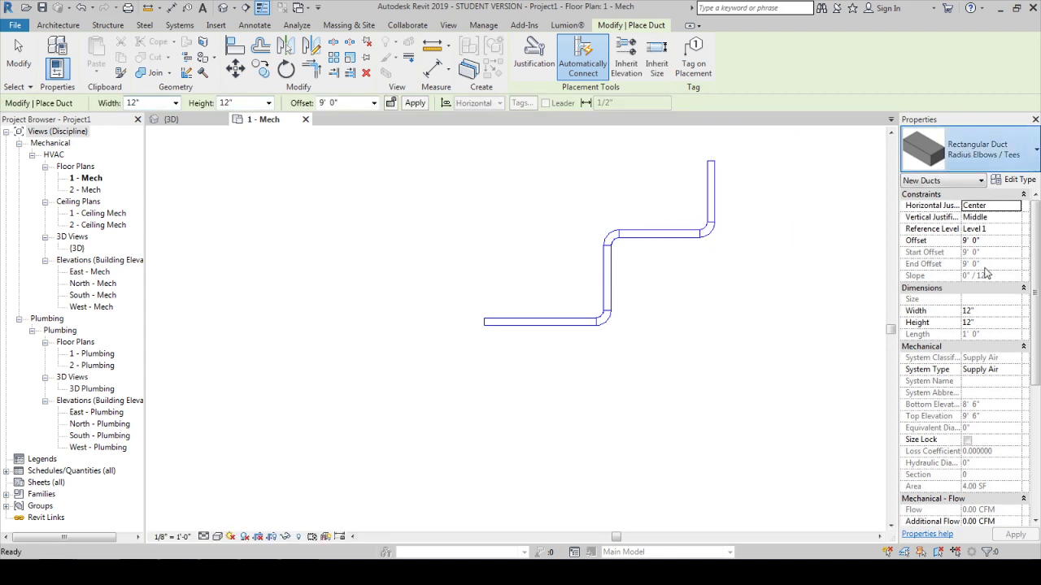
pyautogui.press('Escape')
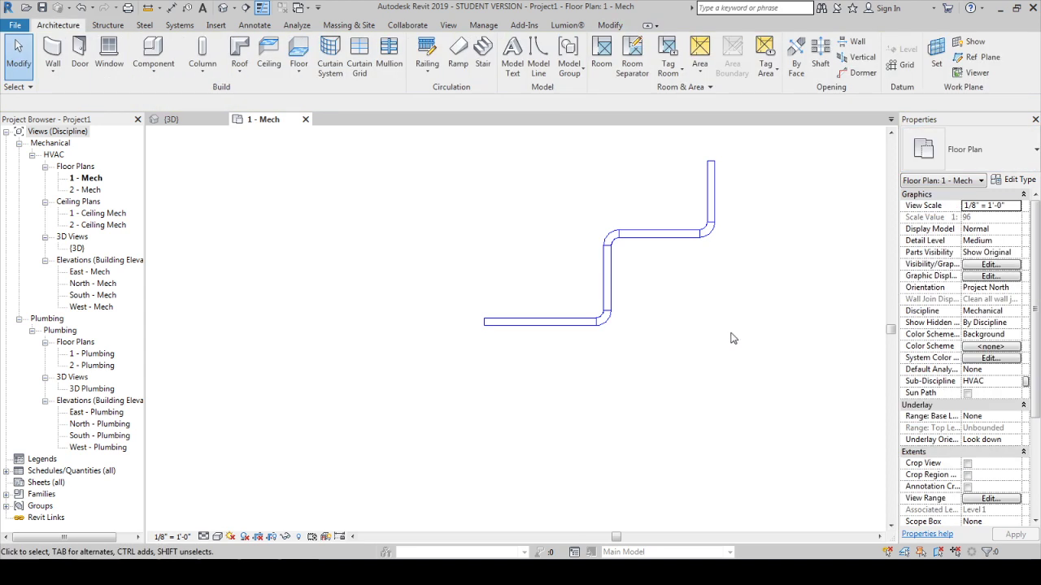
pyautogui.press('c')
pyautogui.press('s')
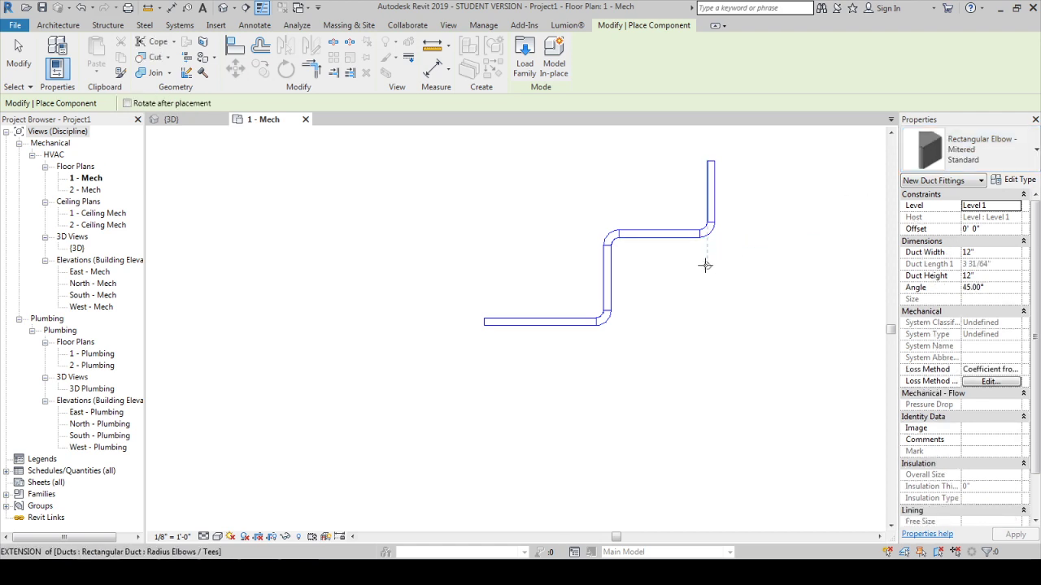
# - Place a 12" x 12" Duct Mitered ELbow at the horizontal duct's left end
pyautogui.press('Escape')
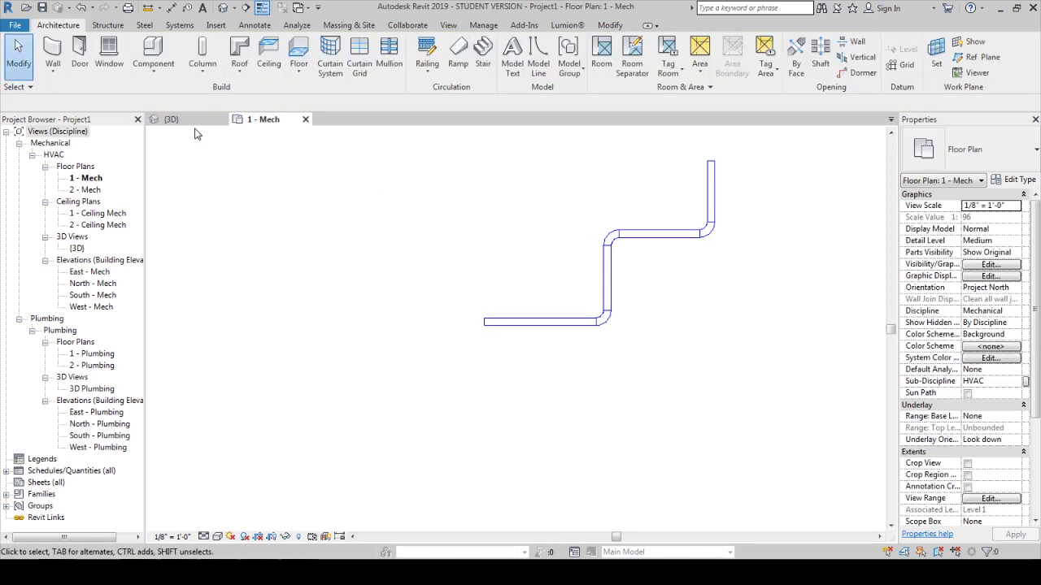
pyautogui.click(185, 121)
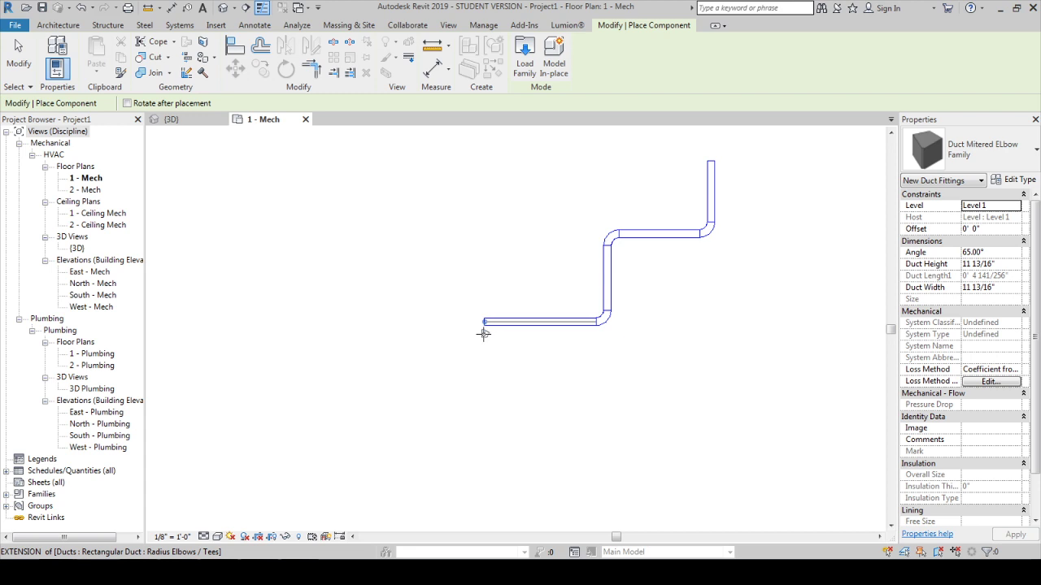
pyautogui.scroll(2, 484, 334)
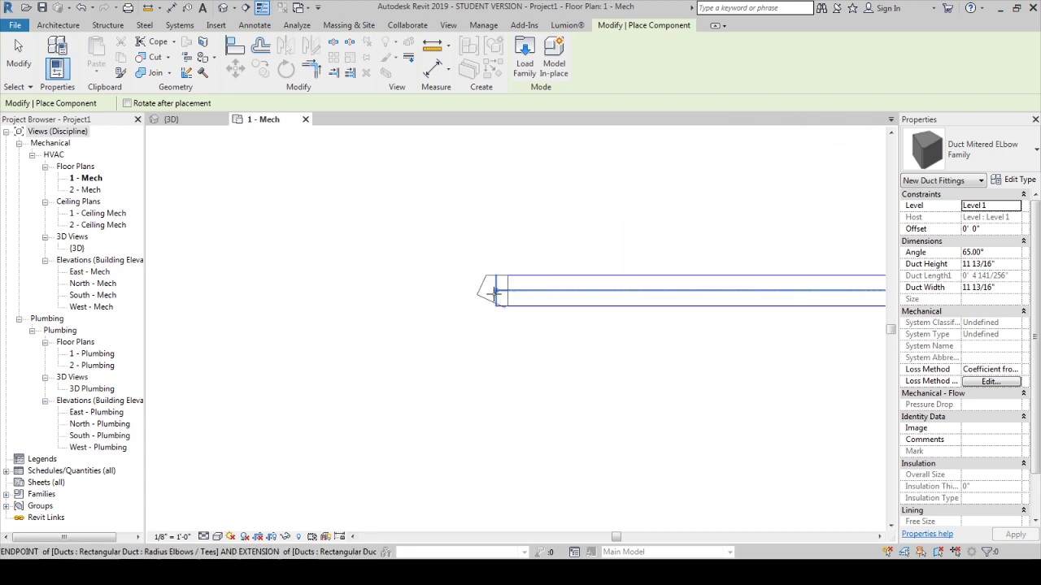
pyautogui.click(456, 295)
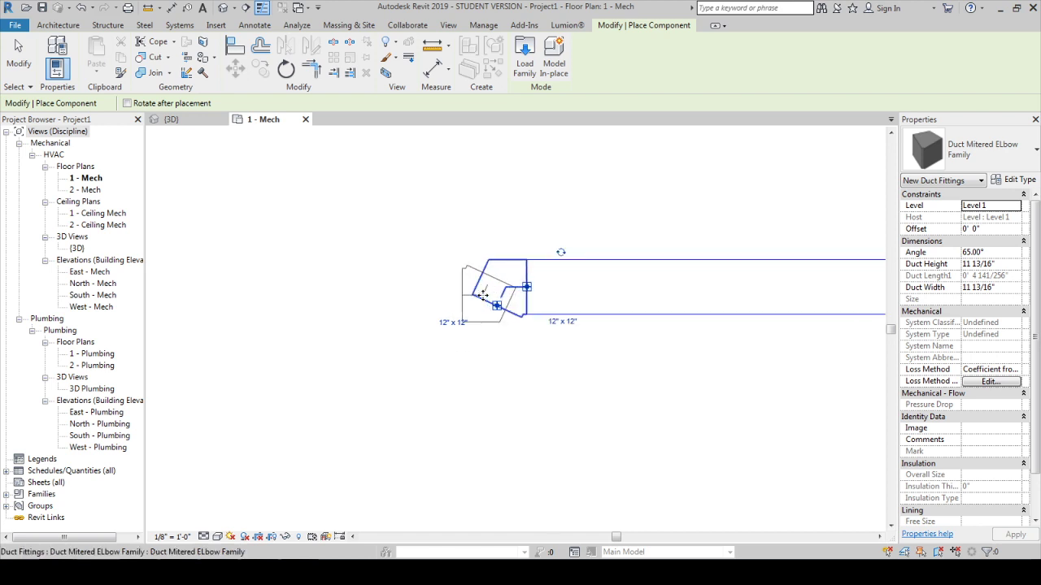
pyautogui.scroll(-3, 492, 281)
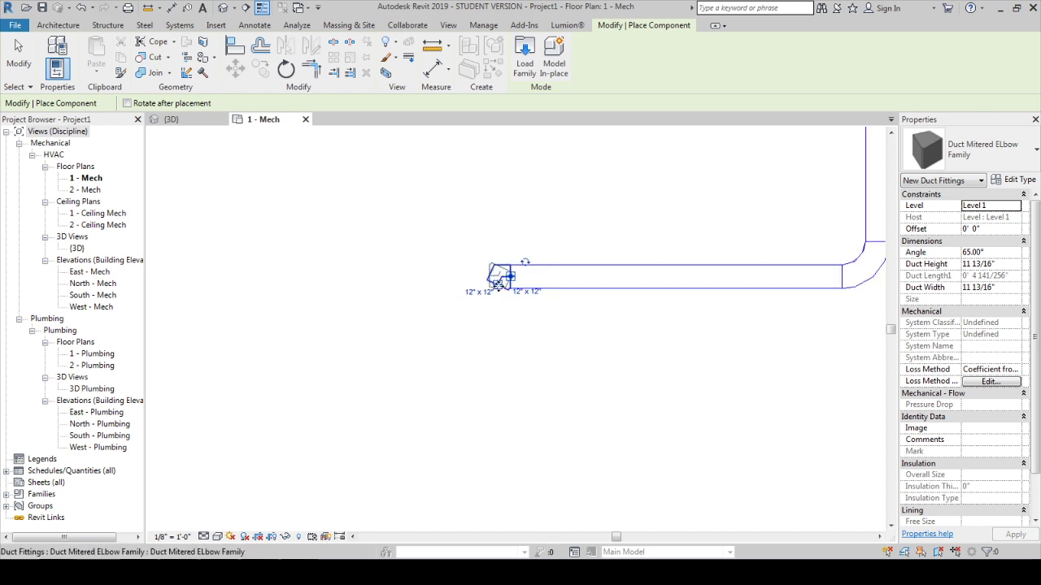
pyautogui.click(497, 285)
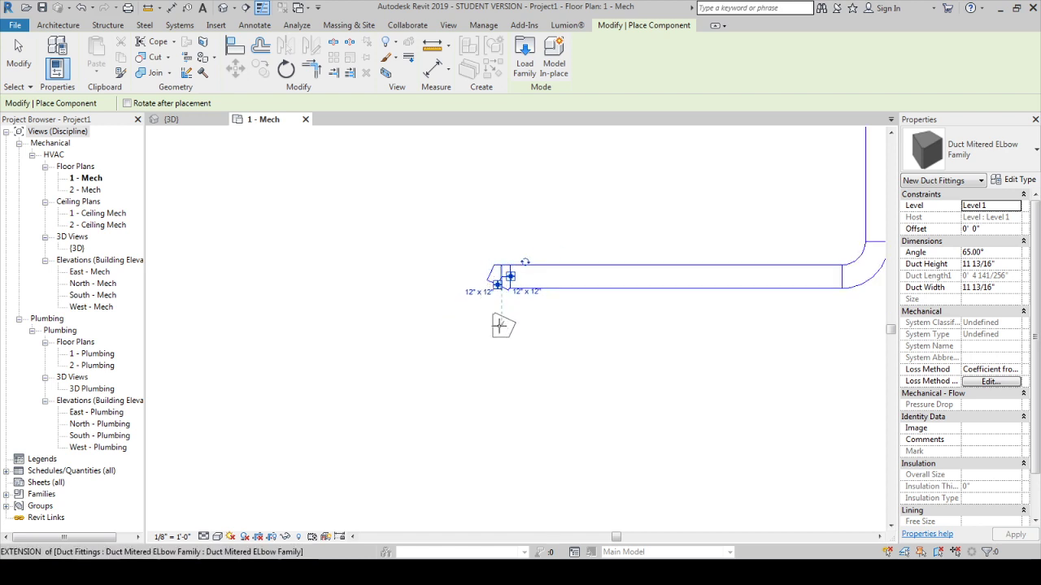
pyautogui.press('Escape')
pyautogui.press('Escape')
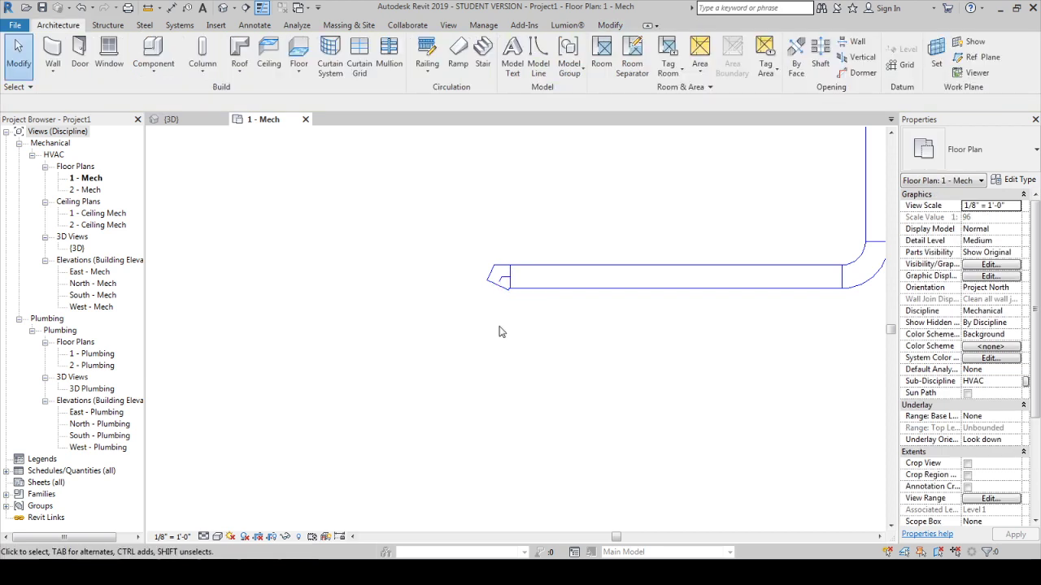
# - Select the placed elbow to check its 65° angle, size and Supply Air system
pyautogui.scroll(2, 498, 289)
pyautogui.click(498, 291)
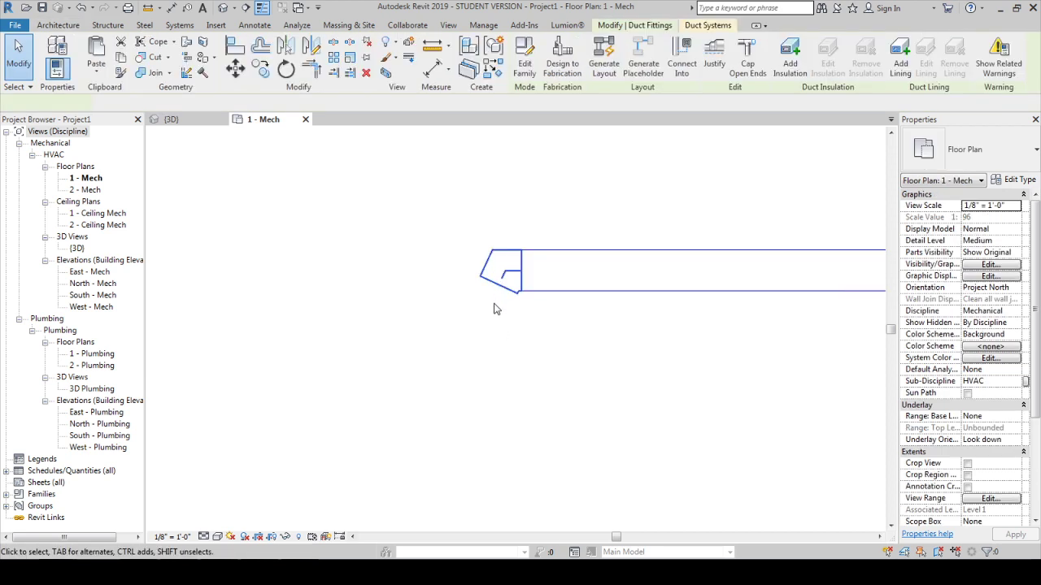
pyautogui.scroll(-2, 459, 309)
pyautogui.click(476, 326)
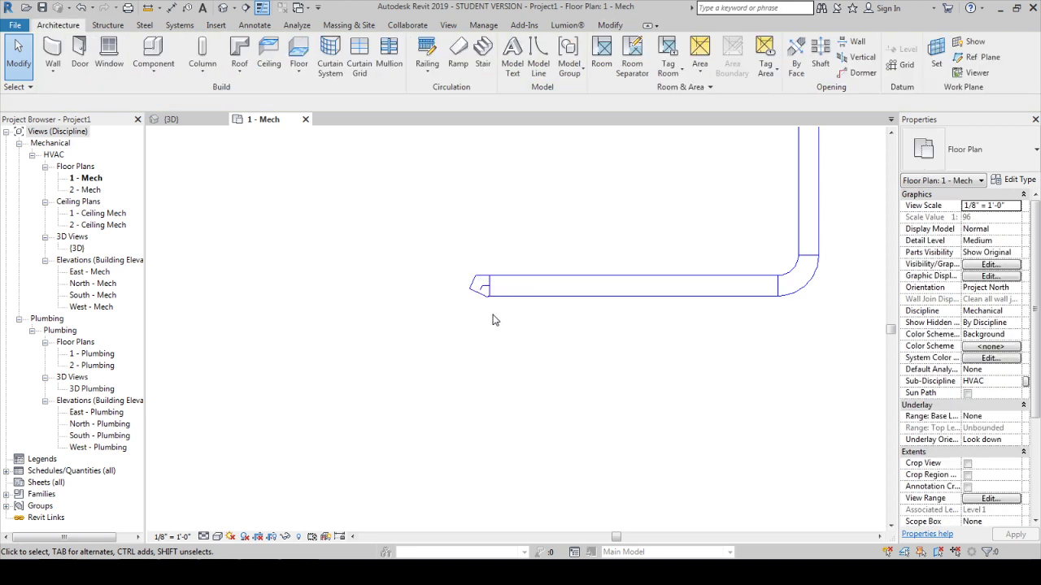
pyautogui.click(485, 299)
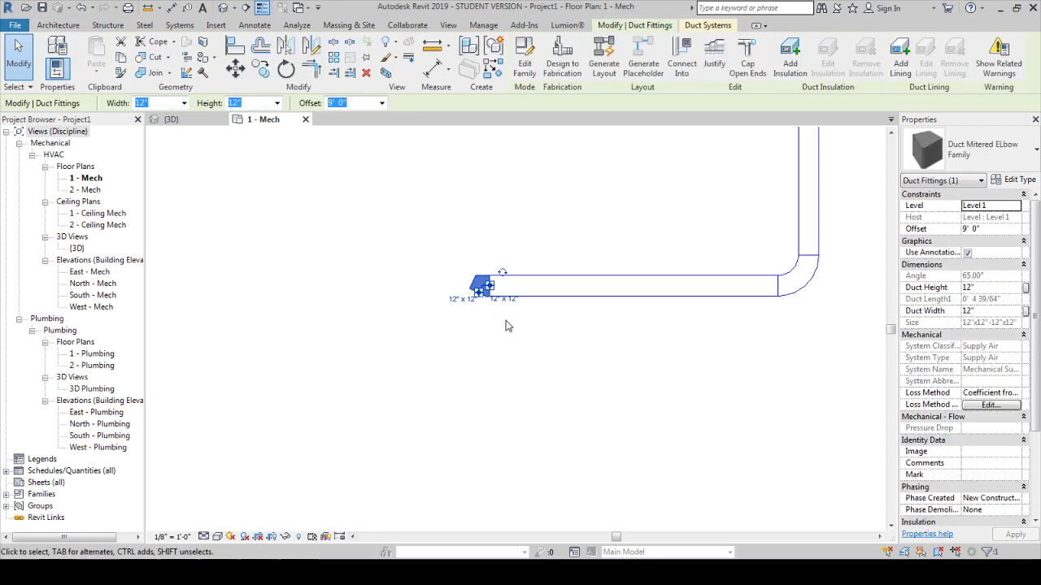
# - Through DT, set the Mitered Elbows / Taps type's routing-preference Elbow to Duct Mitered ELbow Family
pyautogui.click(606, 309)
pyautogui.press('d')
pyautogui.press('t')
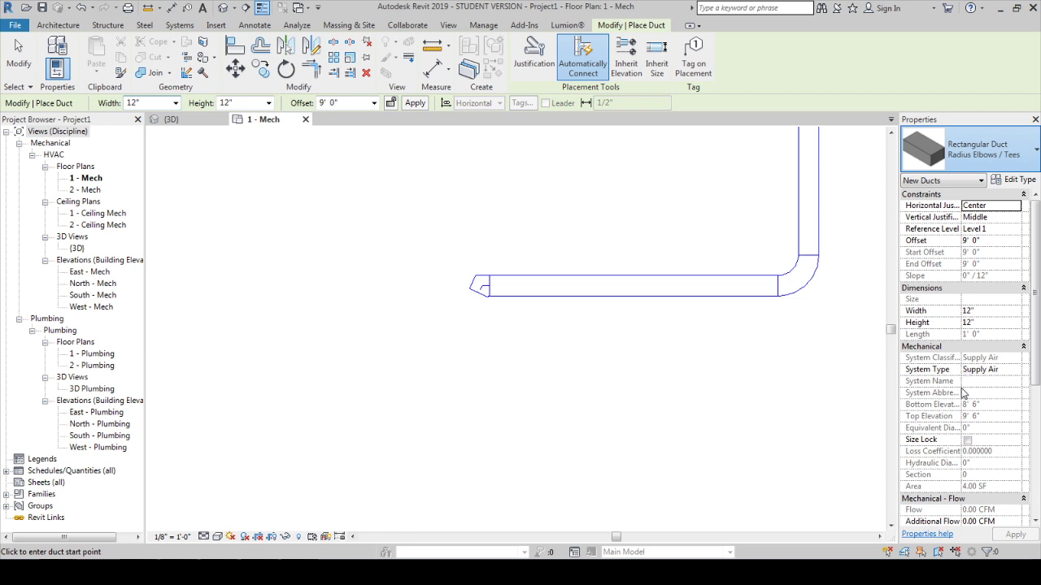
pyautogui.click(1013, 179)
pyautogui.click(493, 231)
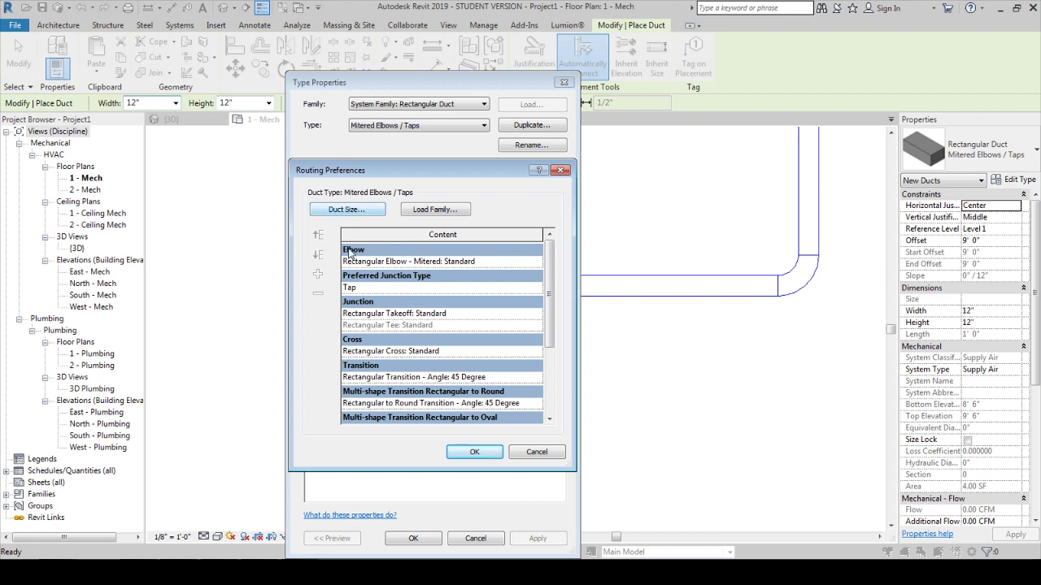
pyautogui.click(532, 262)
pyautogui.click(537, 261)
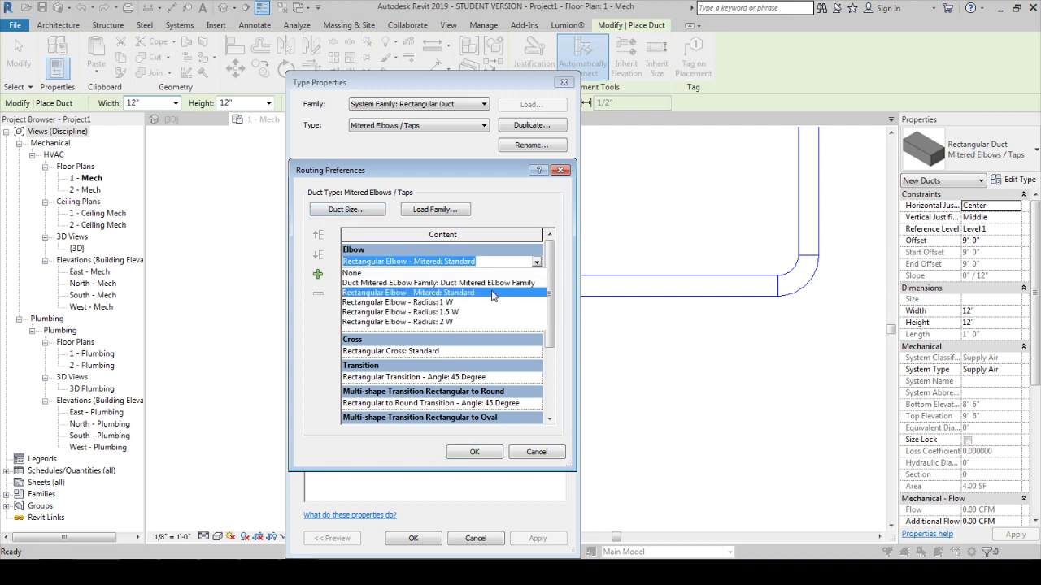
pyautogui.click(471, 282)
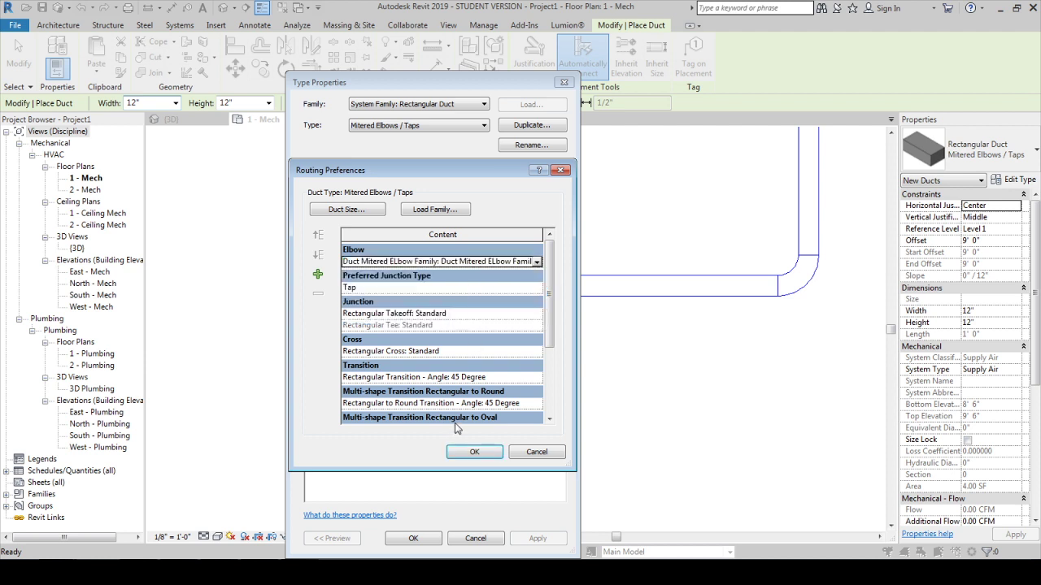
pyautogui.click(460, 451)
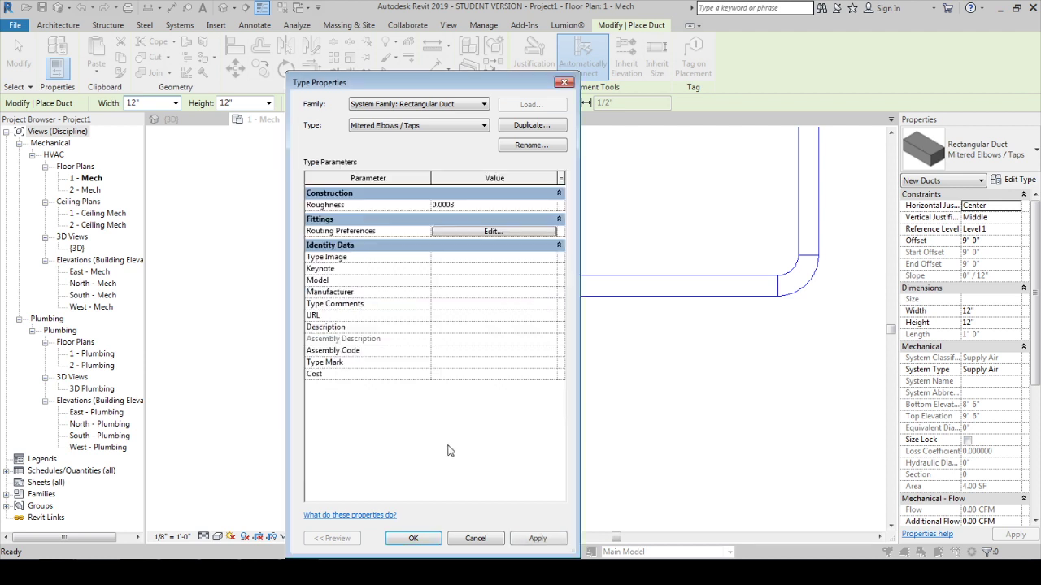
pyautogui.click(413, 538)
# - Draw a zigzag duct run below the existing duct, with mitered elbows forming at each bend
pyautogui.click(395, 440)
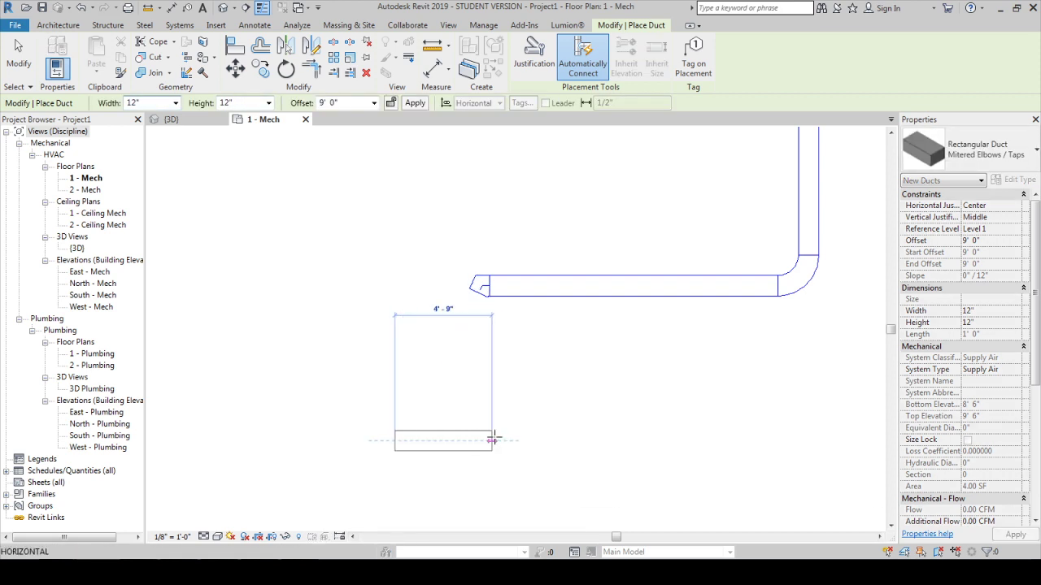
pyautogui.click(625, 440)
pyautogui.moveTo(618, 493); pyautogui.dragTo(618, 399, button='middle')
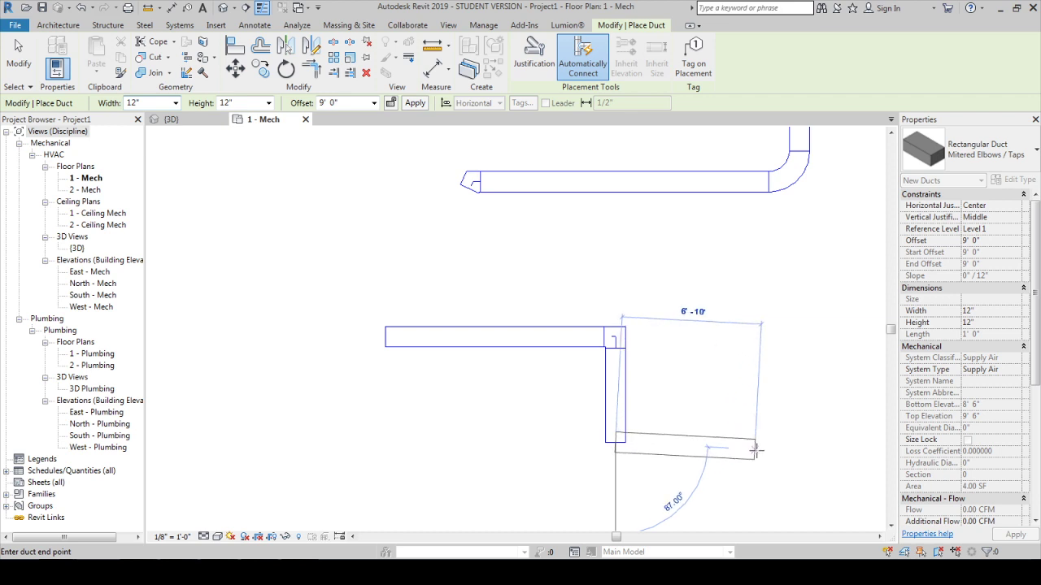
pyautogui.click(768, 501)
pyautogui.moveTo(766, 496); pyautogui.dragTo(667, 431, button='middle')
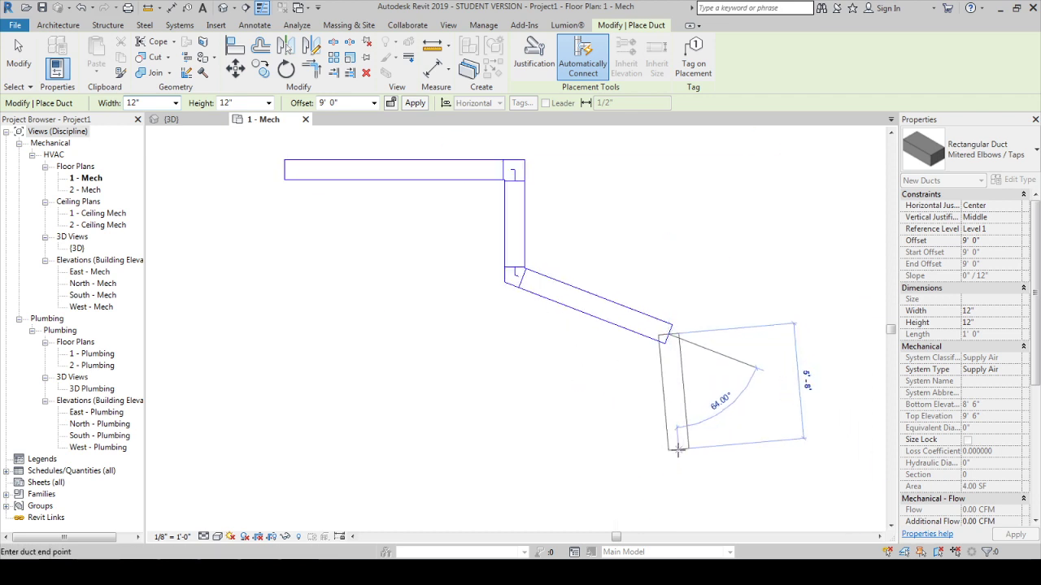
pyautogui.click(691, 461)
pyautogui.scroll(-3, 638, 439)
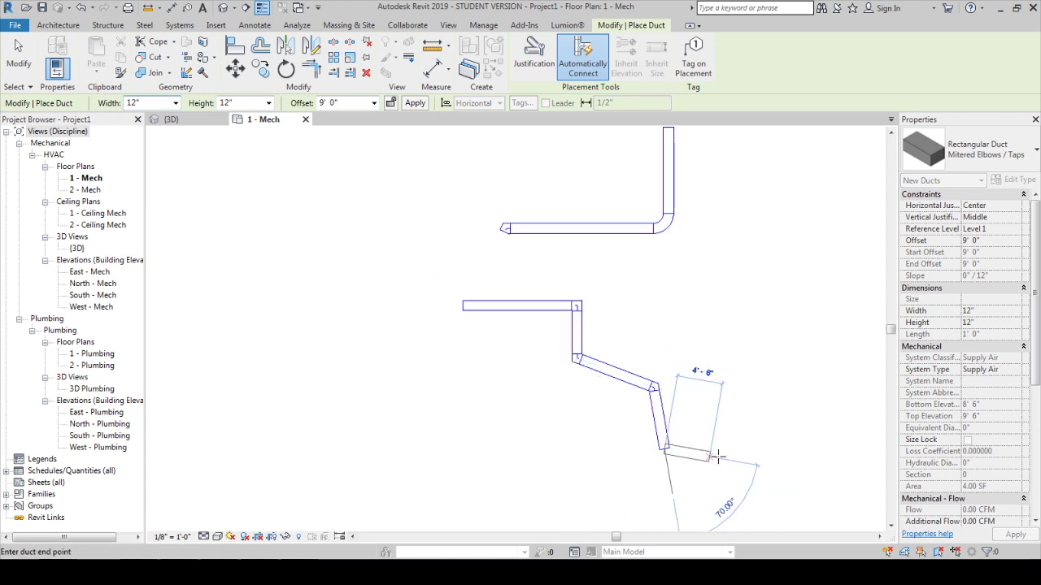
pyautogui.click(770, 449)
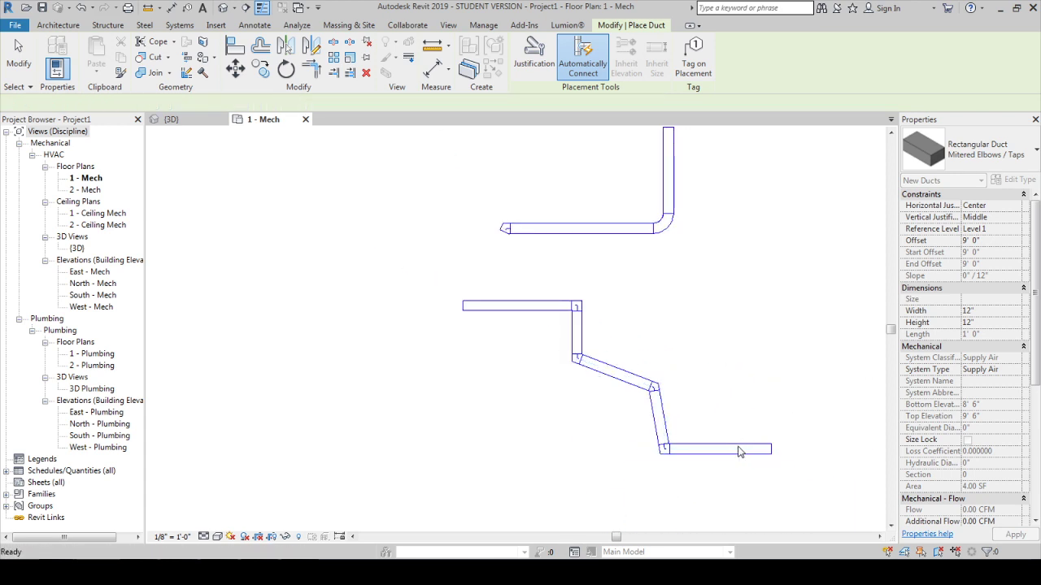
pyautogui.press('Escape')
pyautogui.press('Escape')
# - View the new run in {3D} zoomed onto an elbow, then switch to YouTube in Chrome
pyautogui.moveTo(605, 441); pyautogui.dragTo(599, 441, button='middle')
pyautogui.click(222, 7)
pyautogui.scroll(5, 510, 305)
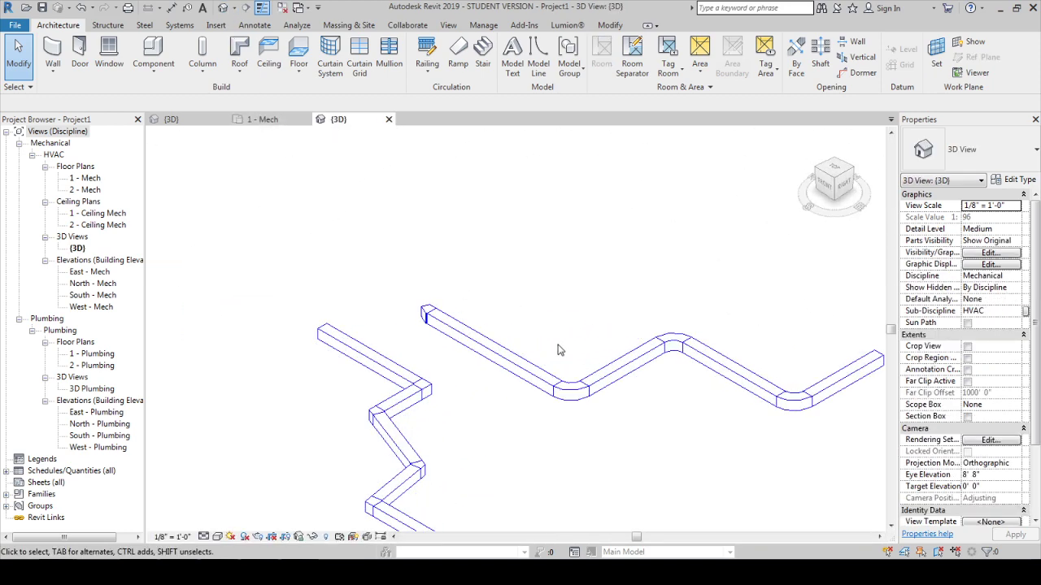
pyautogui.scroll(3, 339, 305)
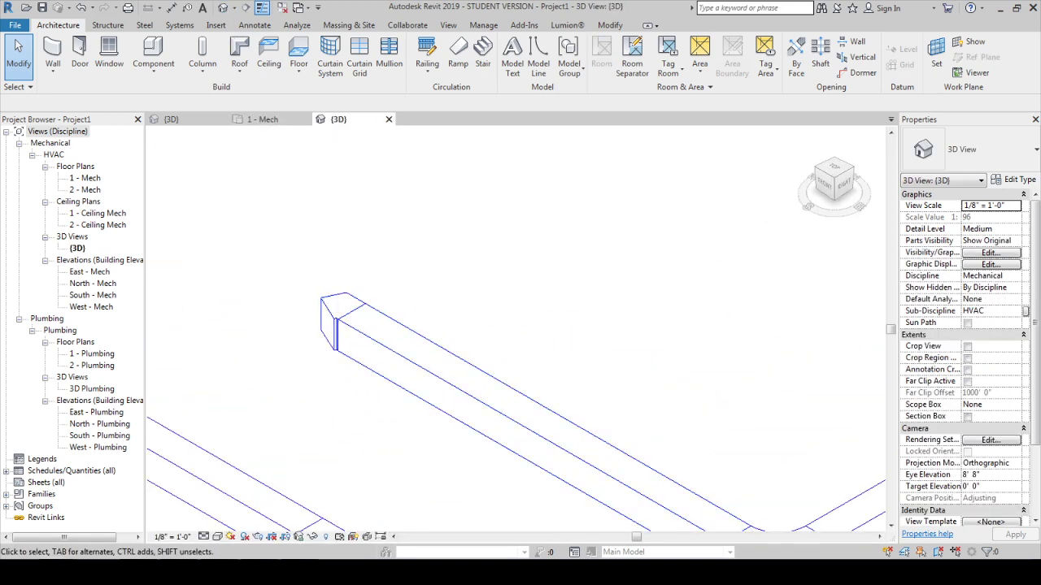
pyautogui.hotkey('alt', 'Tab')
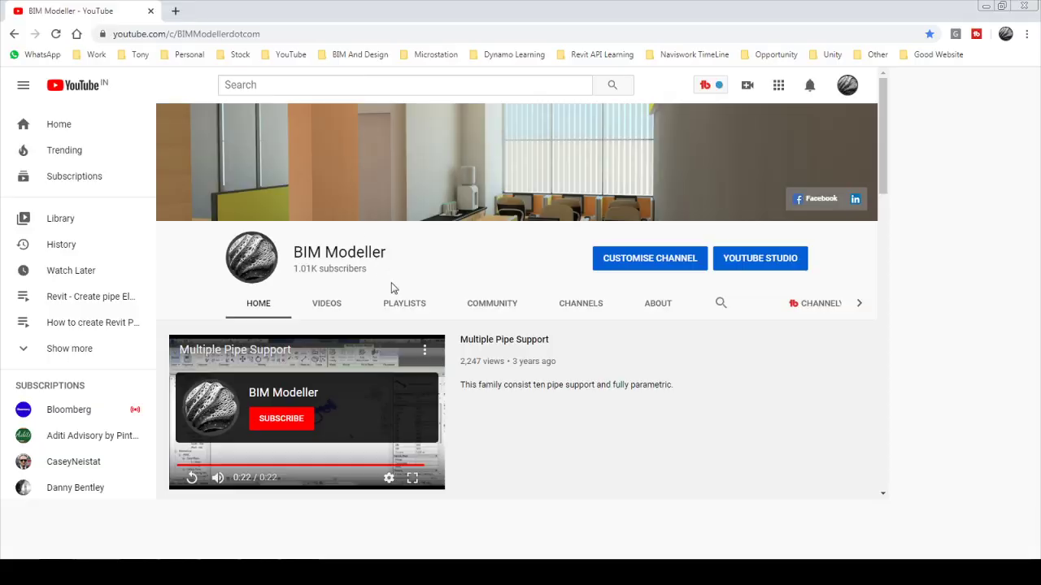
pyautogui.scroll(-2, 404, 313)
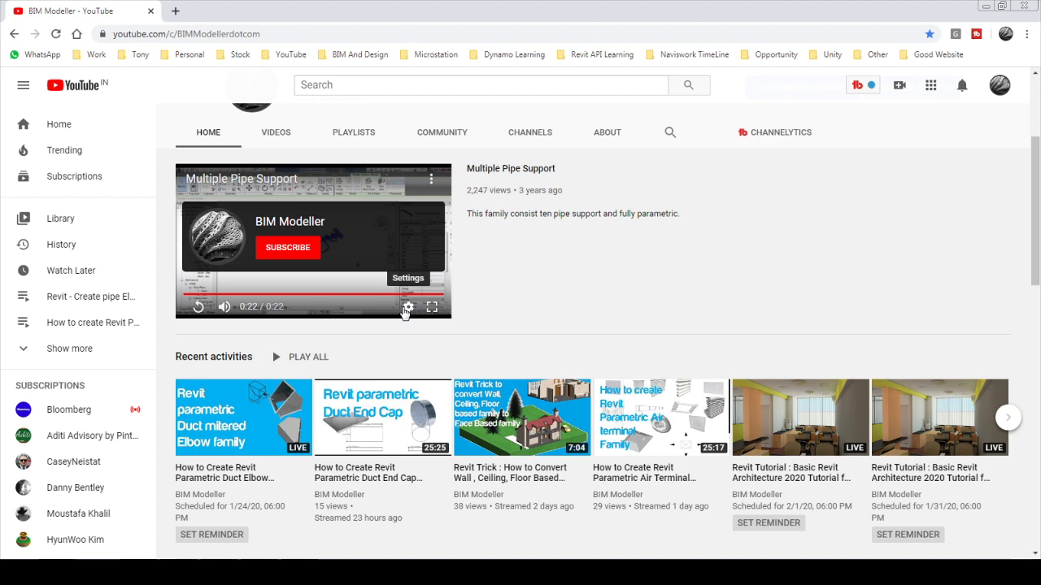
pyautogui.scroll(2, 474, 372)
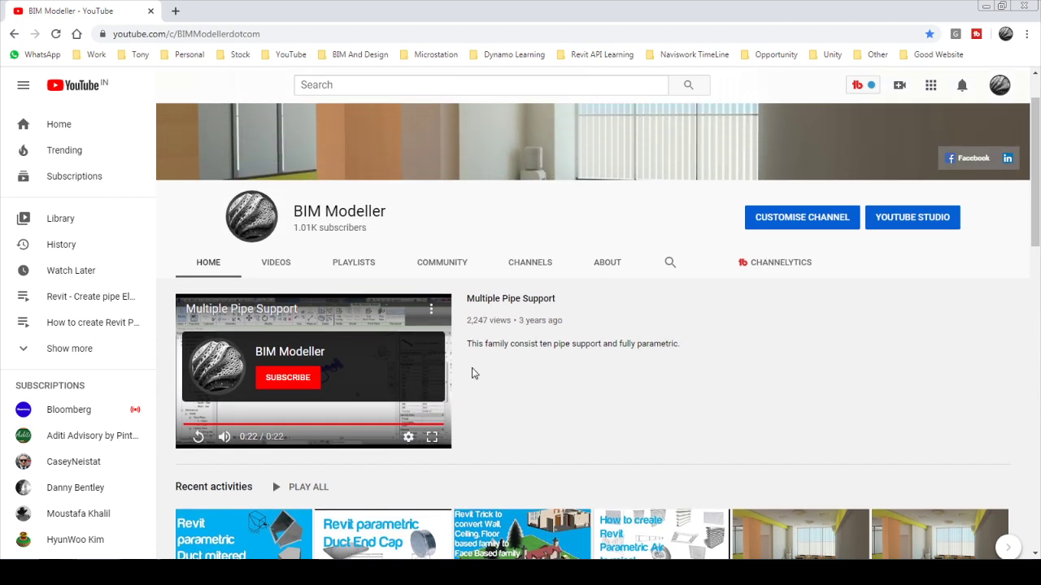
pyautogui.scroll(-2, 472, 373)
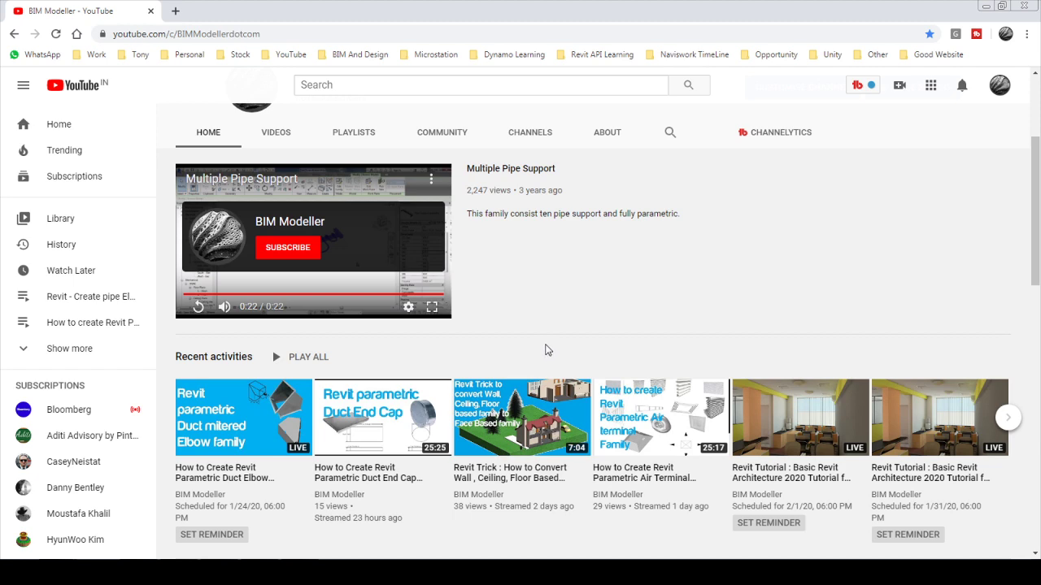
pyautogui.scroll(3, 545, 350)
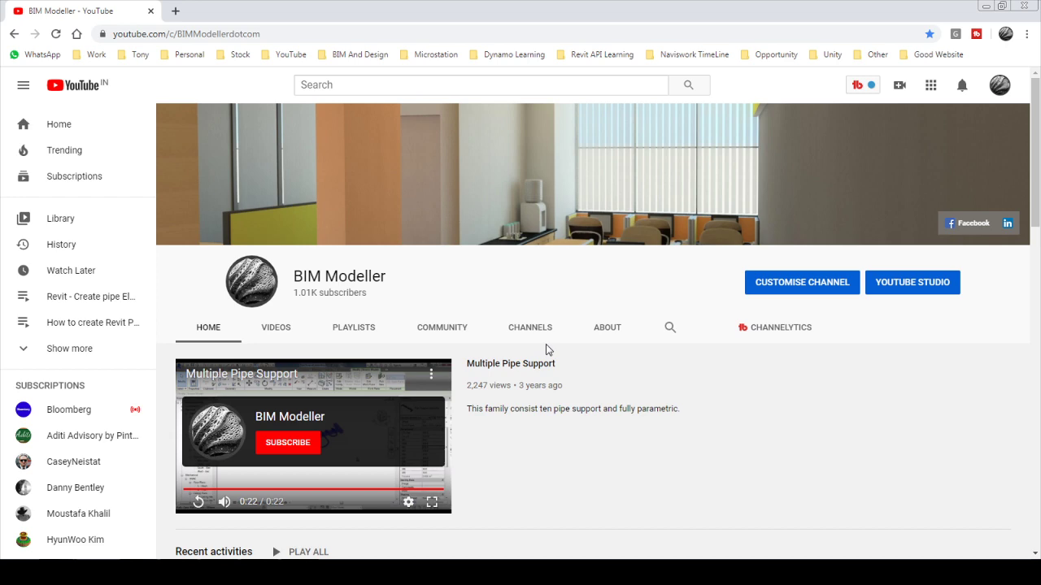
pyautogui.scroll(-3, 545, 350)
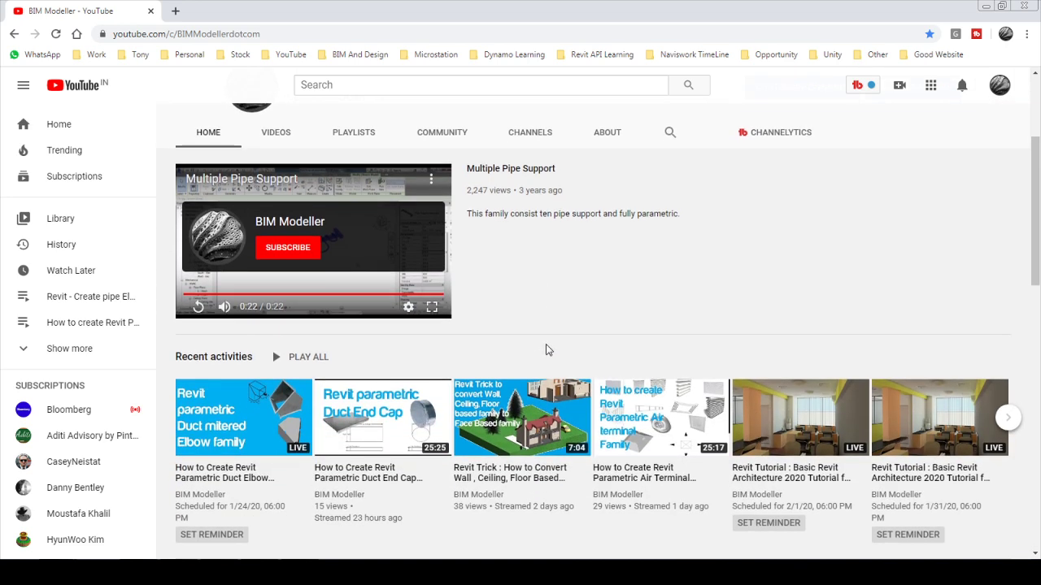
pyautogui.scroll(-3, 546, 349)
pyautogui.scroll(5, 546, 350)
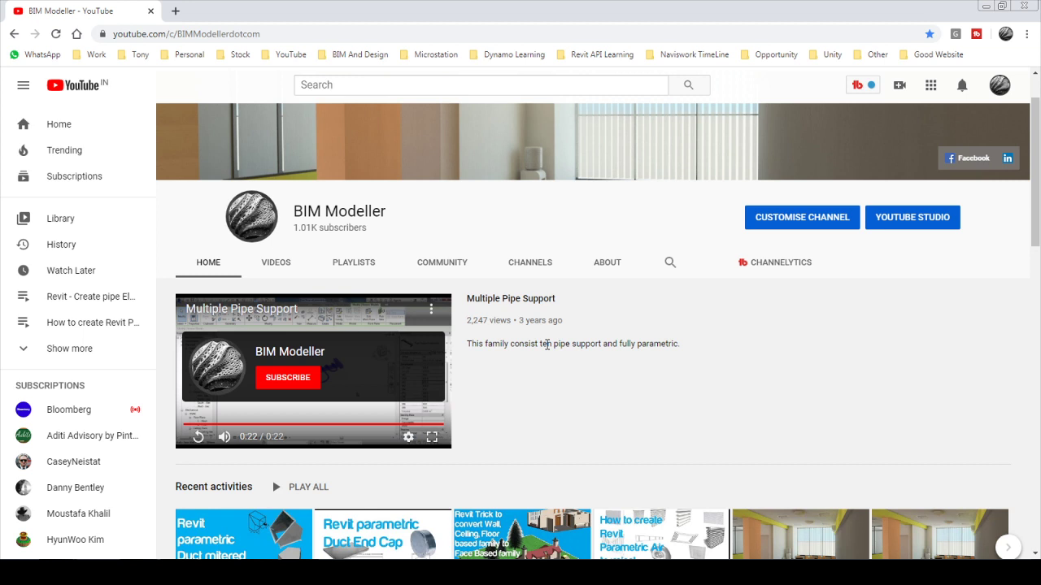
pyautogui.scroll(1, 547, 344)
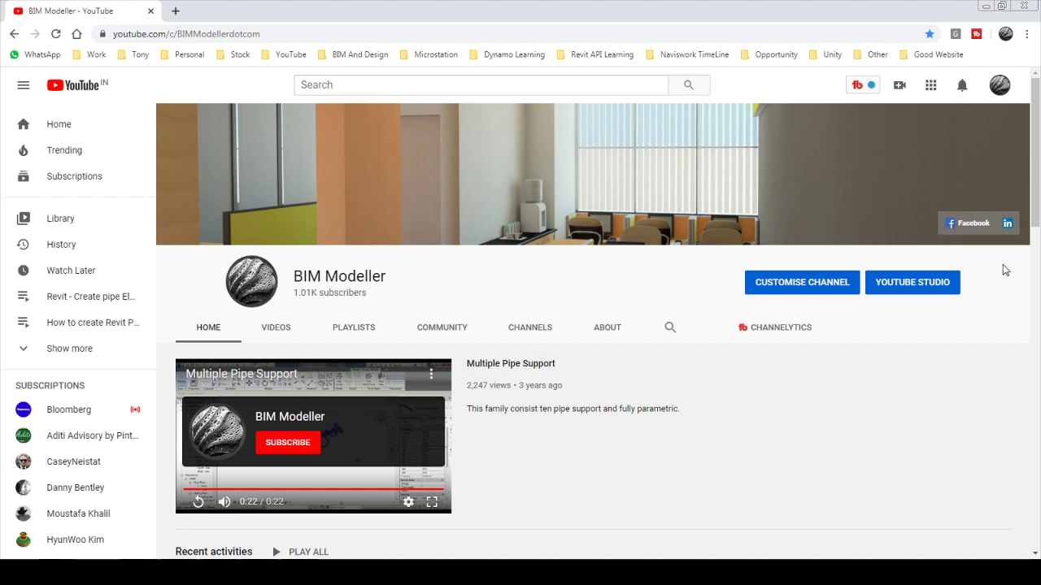
pyautogui.scroll(-4, 805, 378)
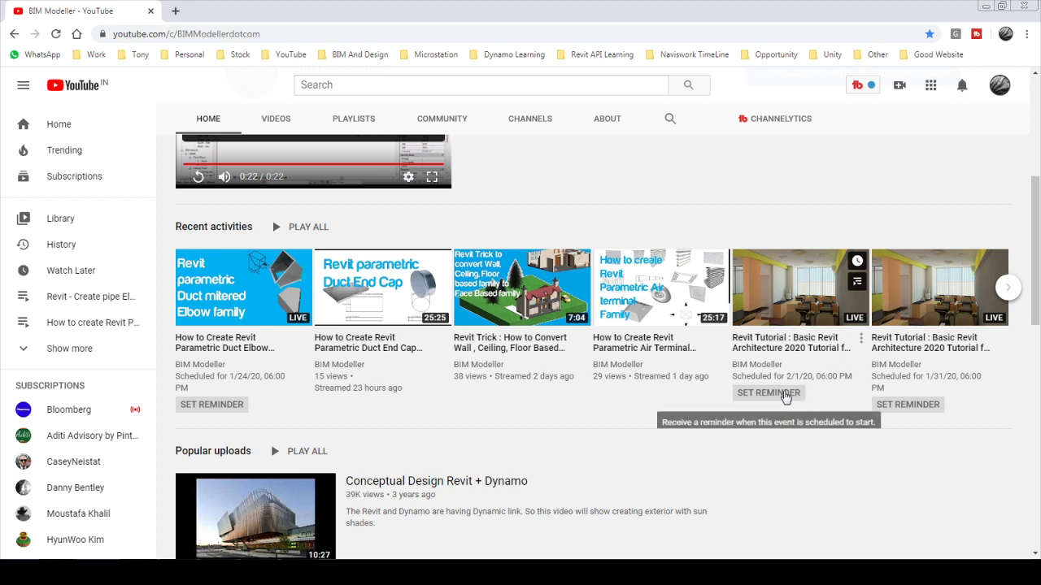
pyautogui.scroll(4, 785, 396)
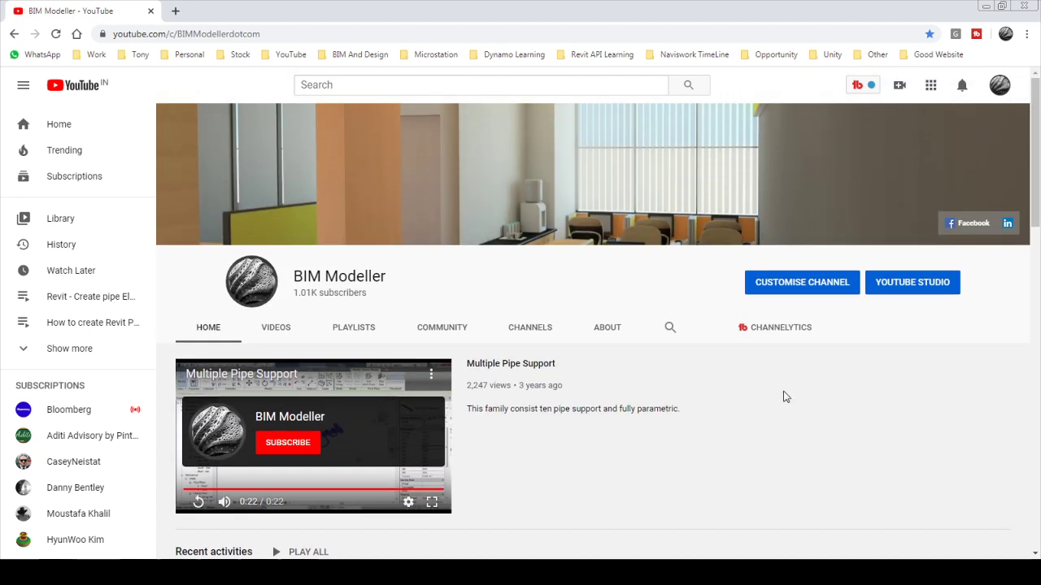